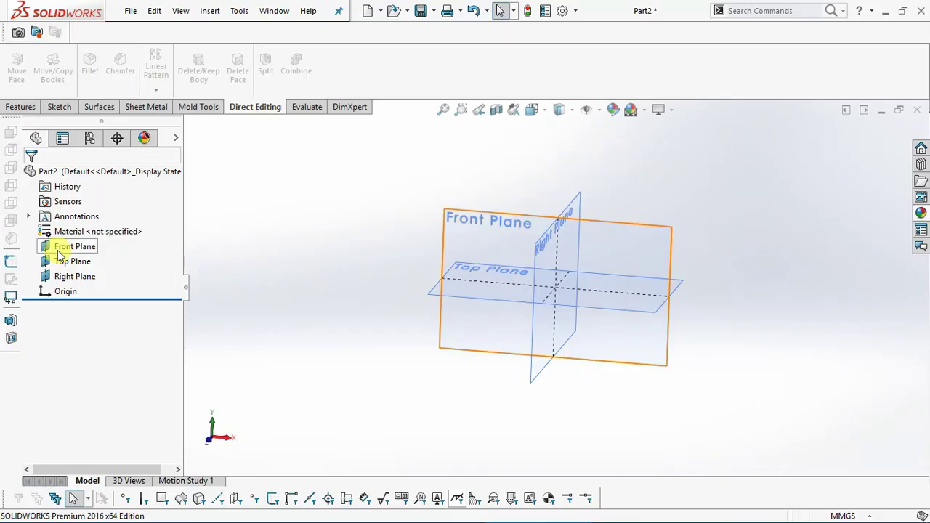
Start a new sketch on the Front Plane
{"action": "middle_click_drag", "start_coordinate": [297, 284], "coordinate": [276, 276]}
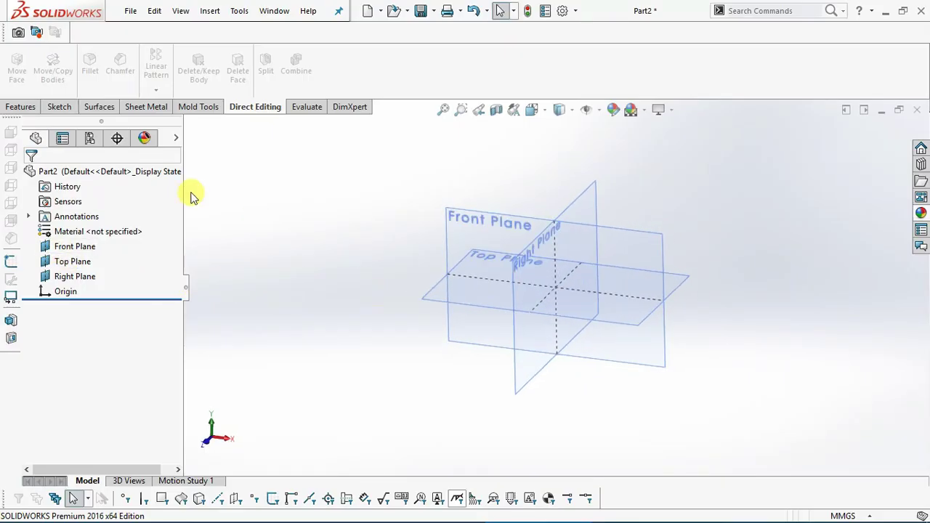
{"action": "left_click", "coordinate": [55, 109]}
{"action": "left_click", "coordinate": [22, 66]}
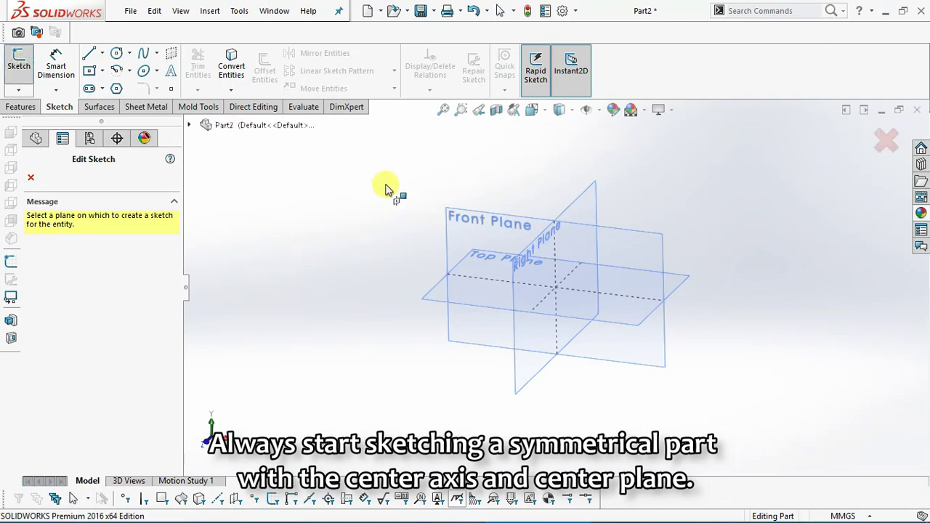
{"action": "left_click", "coordinate": [528, 264]}
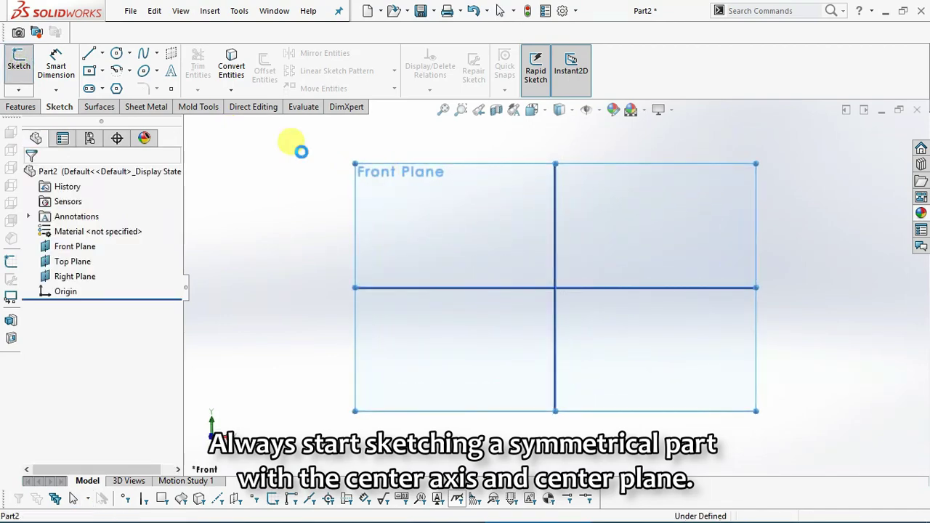
Draw an 80 × 50 mm centre rectangle anchored at the origin
{"action": "left_click", "coordinate": [90, 72]}
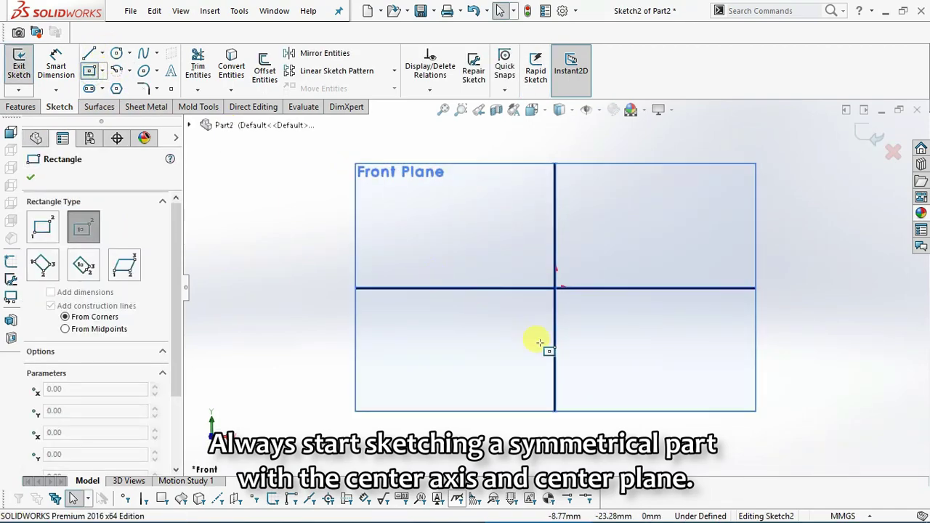
{"action": "left_click", "coordinate": [555, 289]}
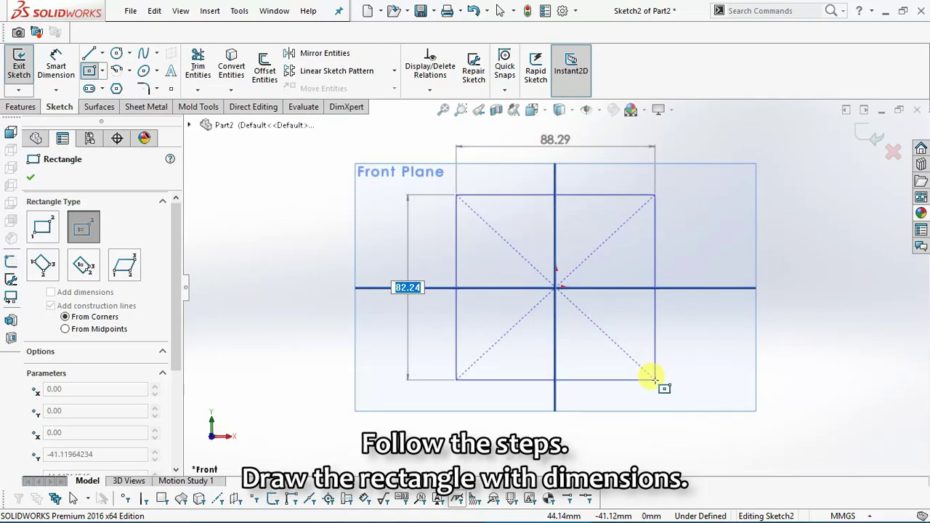
{"action": "key", "text": "Tab"}
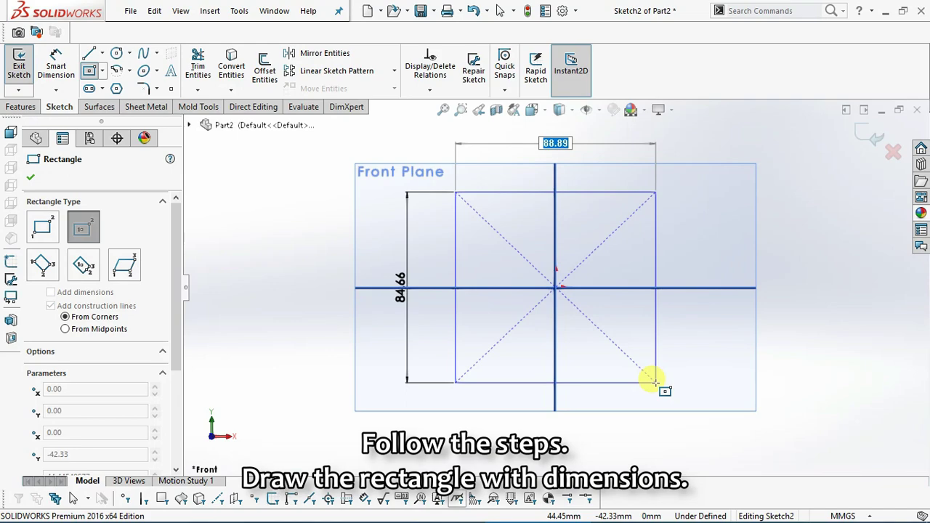
{"action": "key", "text": "Tab"}
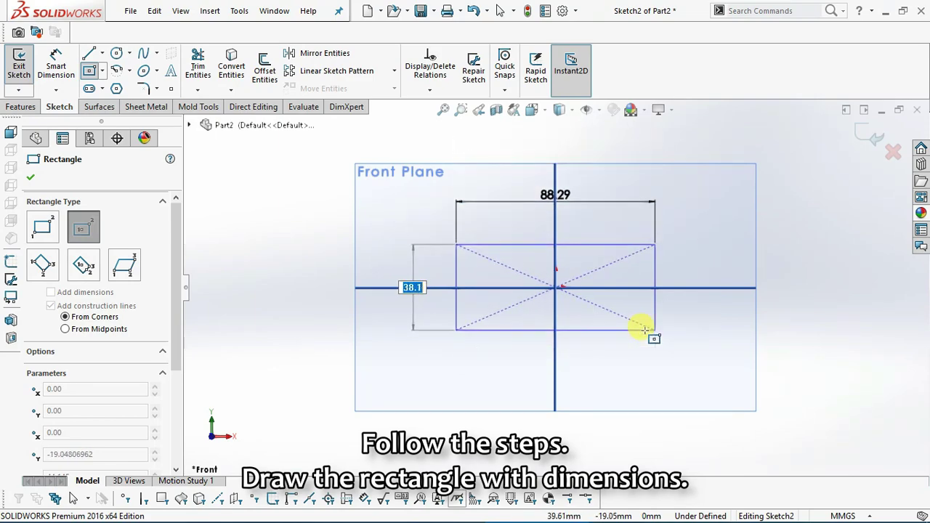
{"action": "type", "text": "0"}
{"action": "key", "text": "Tab"}
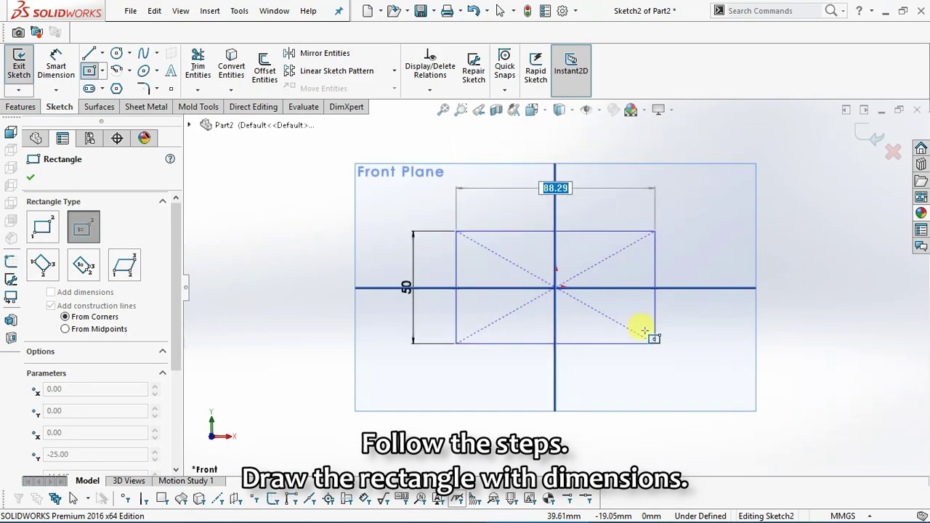
{"action": "type", "text": "80"}
{"action": "key", "text": "Return"}
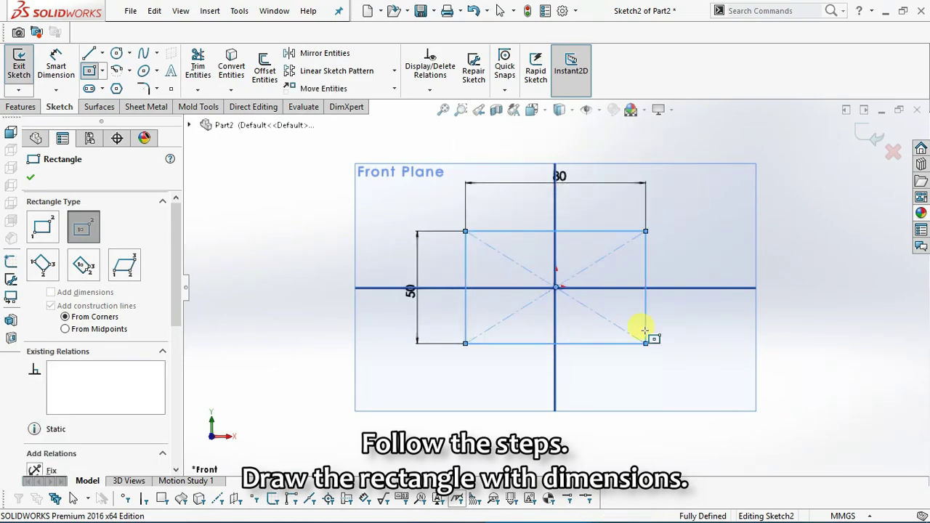
{"action": "key", "text": "Escape"}
{"action": "scroll", "coordinate": [574, 256], "scroll_direction": "down", "scroll_amount": 2}
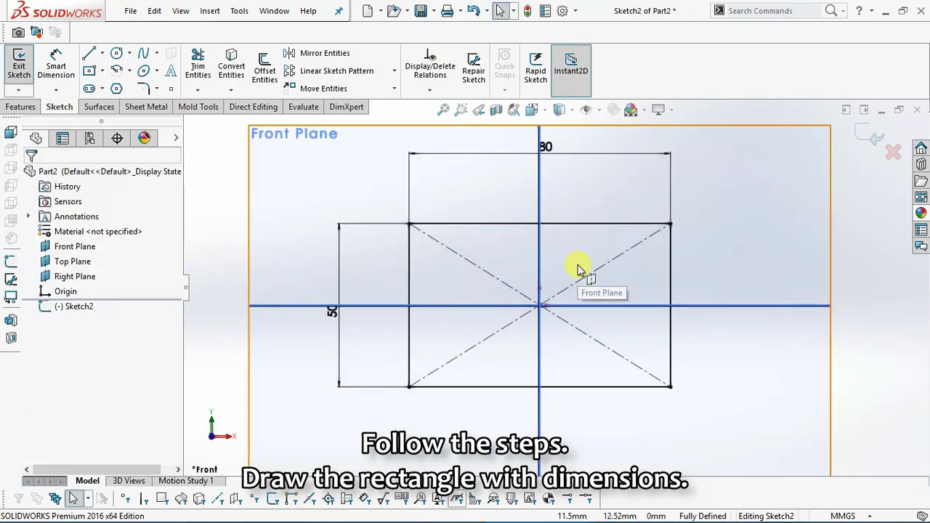
{"action": "key", "text": "ctrl+7"}
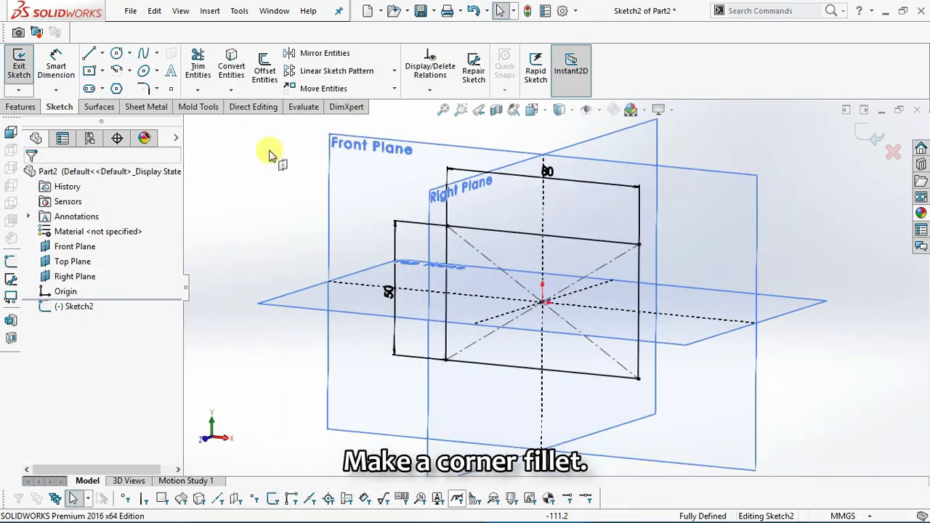
Round each of the rectangle's four corners with a 10 mm sketch fillet
{"action": "left_click", "coordinate": [142, 89]}
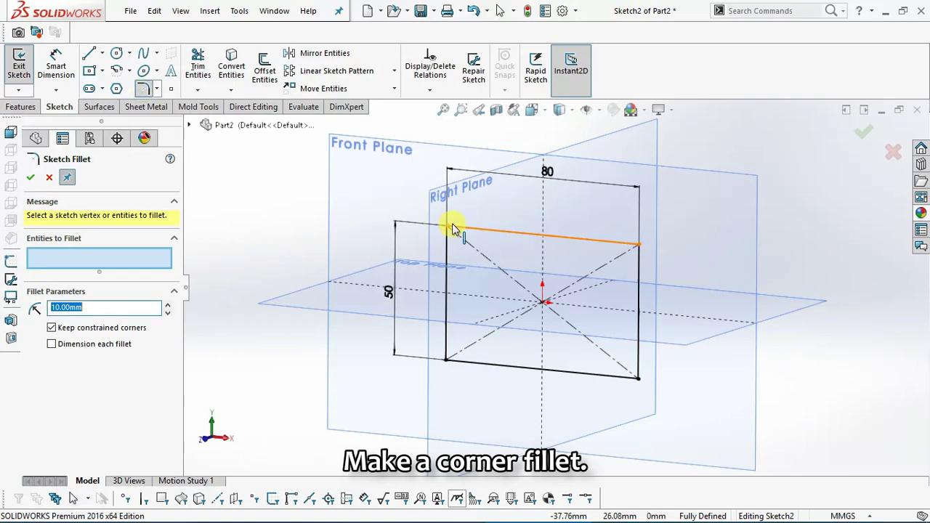
{"action": "left_click", "coordinate": [454, 229]}
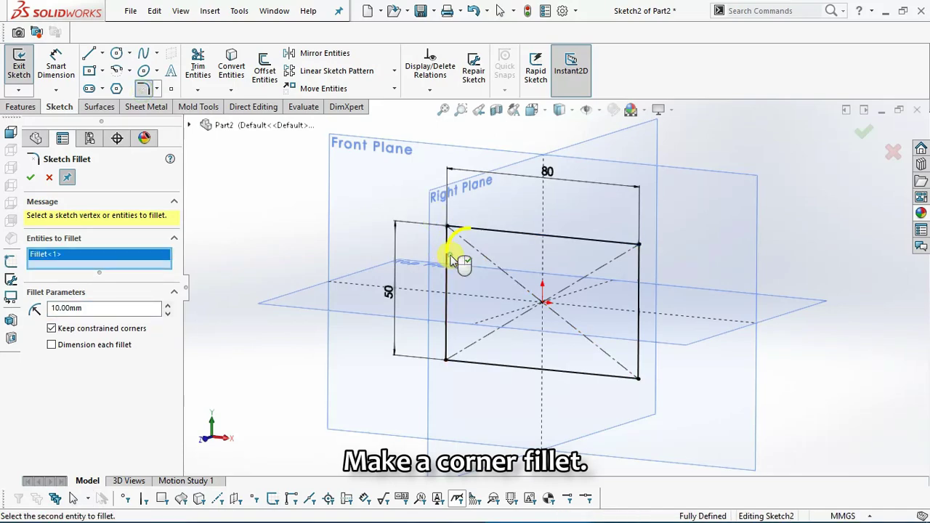
{"action": "left_click", "coordinate": [603, 245]}
{"action": "left_click", "coordinate": [643, 312]}
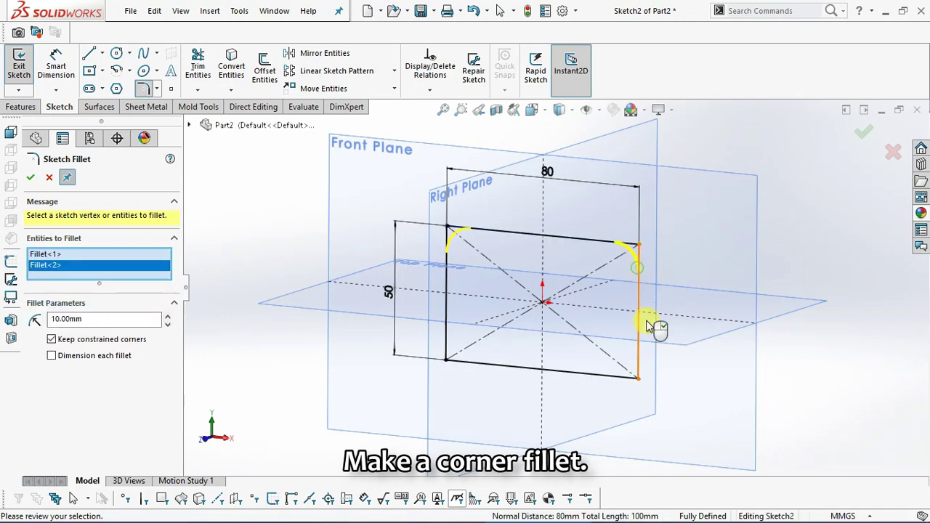
{"action": "left_click", "coordinate": [639, 376]}
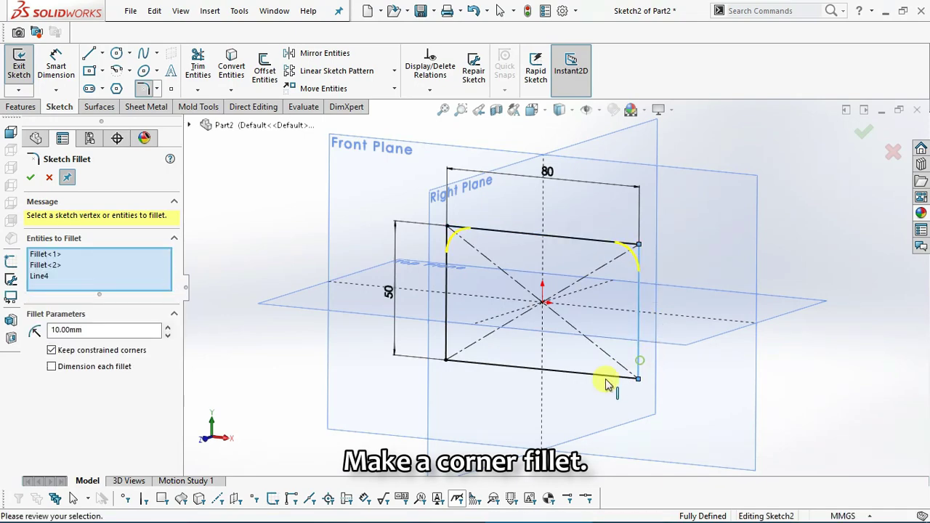
{"action": "left_click", "coordinate": [480, 363]}
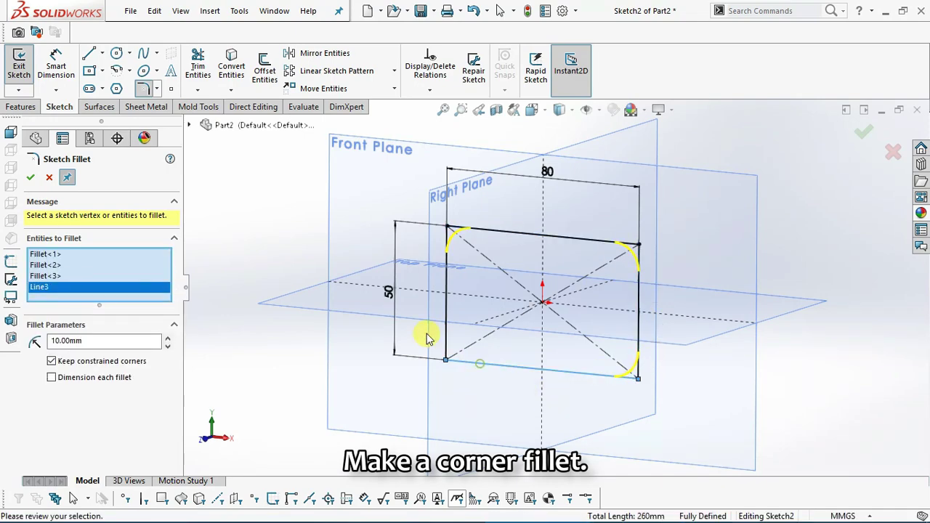
{"action": "left_click", "coordinate": [34, 178]}
{"action": "mouse_move", "coordinate": [467, 218]}
{"action": "middle_mouse_down"}
{"action": "mouse_move", "coordinate": [427, 255]}
{"action": "mouse_move", "coordinate": [467, 260]}
{"action": "middle_mouse_up"}
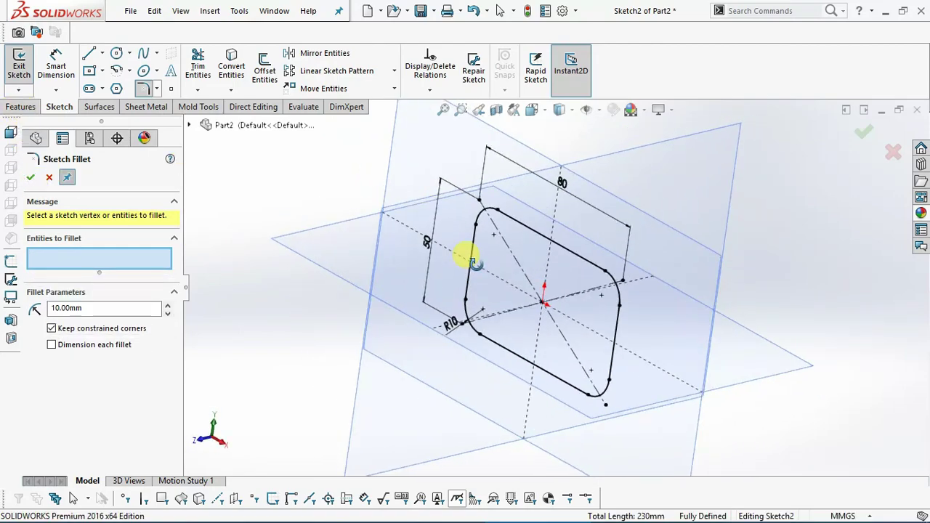
{"action": "left_click", "coordinate": [17, 107]}
Start an Extruded Boss/Base on the rounded sketch with a trial 50 mm depth
{"action": "left_click", "coordinate": [32, 178]}
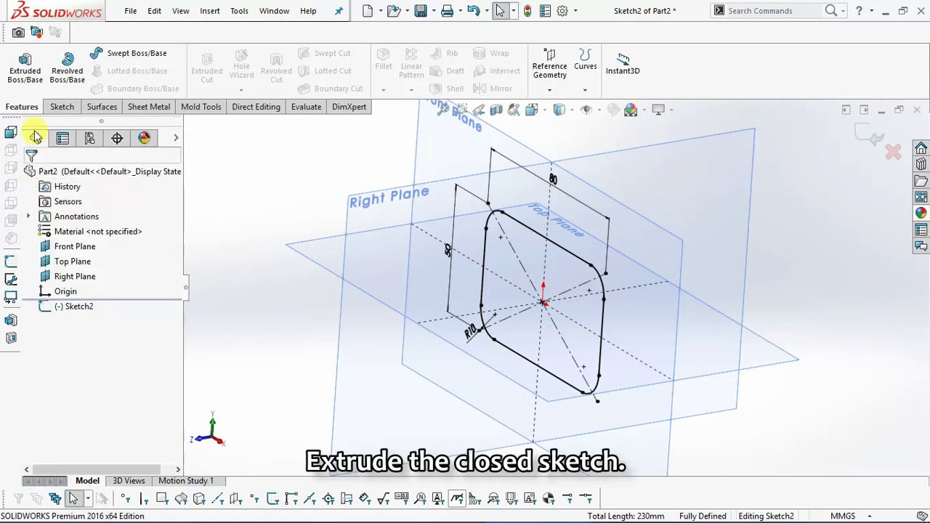
{"action": "left_click", "coordinate": [26, 76]}
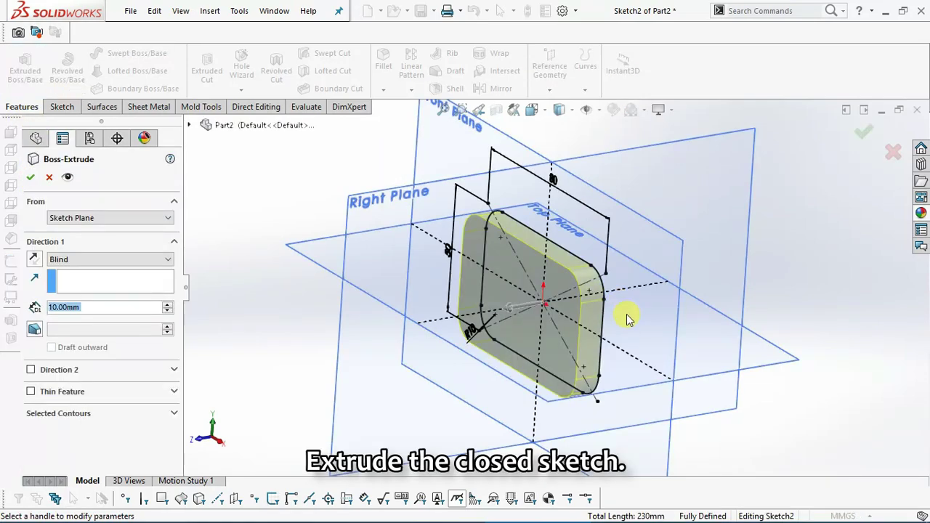
{"action": "middle_click_drag", "start_coordinate": [609, 302], "coordinate": [408, 296]}
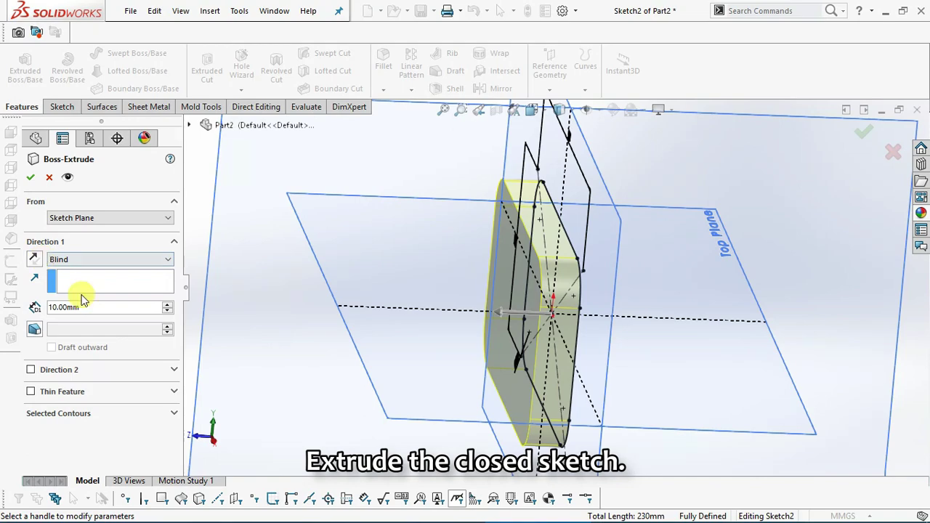
{"action": "type", "text": "50"}
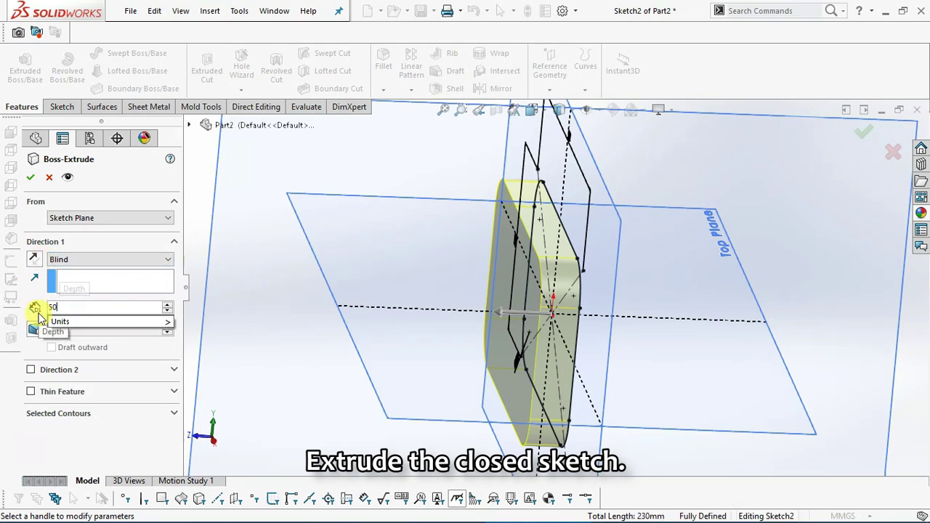
{"action": "key", "text": "Return"}
Change the extrusion depth to 30 mm, then settle on 20 mm blind, with draft on
{"action": "mouse_move", "coordinate": [423, 290]}
{"action": "middle_mouse_down"}
{"action": "mouse_move", "coordinate": [492, 264]}
{"action": "mouse_move", "coordinate": [451, 233]}
{"action": "mouse_move", "coordinate": [457, 249]}
{"action": "middle_mouse_up"}
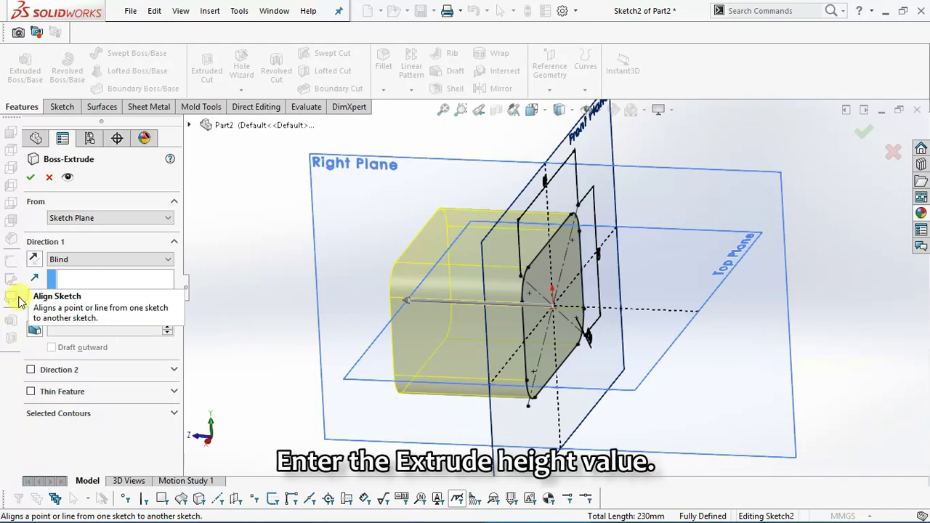
{"action": "type", "text": "30"}
{"action": "key", "text": "Return"}
{"action": "middle_click_drag", "start_coordinate": [544, 291], "coordinate": [519, 264]}
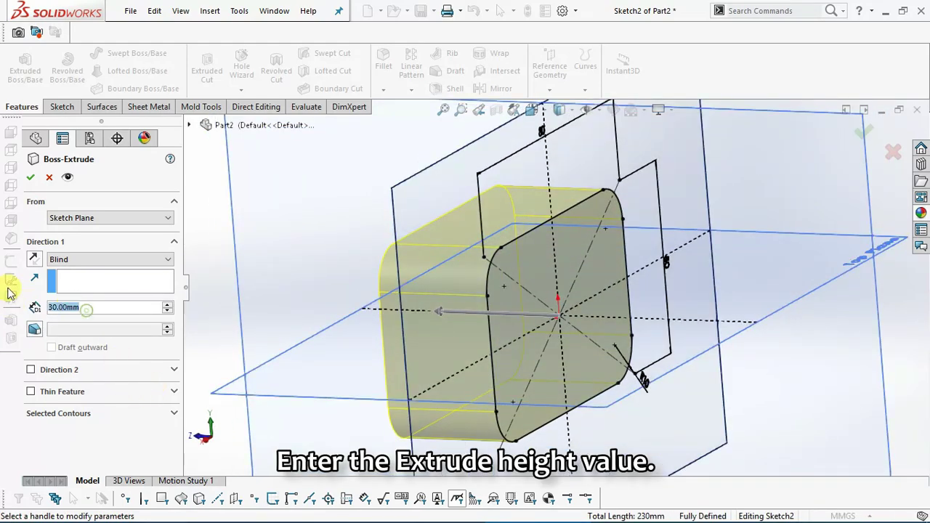
{"action": "type", "text": "20"}
{"action": "key", "text": "Return"}
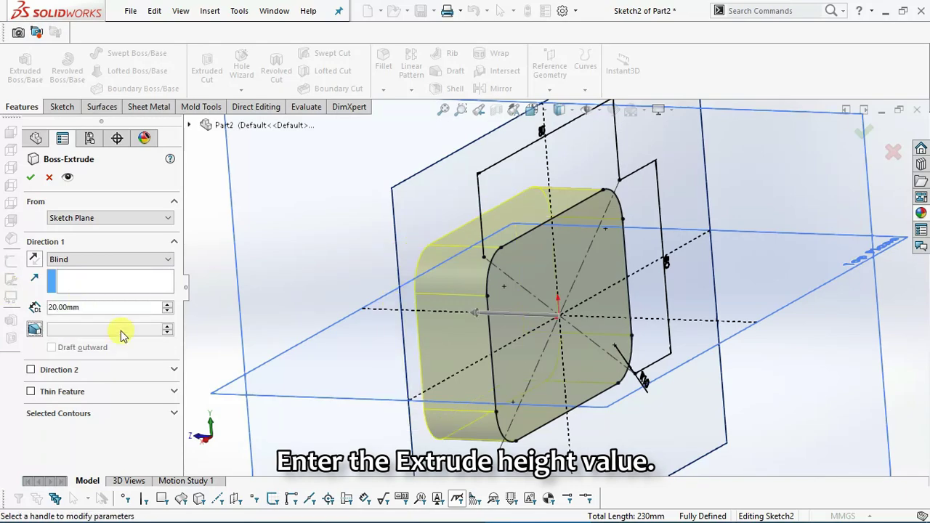
{"action": "mouse_move", "coordinate": [540, 259]}
{"action": "middle_mouse_down"}
{"action": "mouse_move", "coordinate": [543, 210]}
{"action": "mouse_move", "coordinate": [567, 231]}
{"action": "middle_mouse_up"}
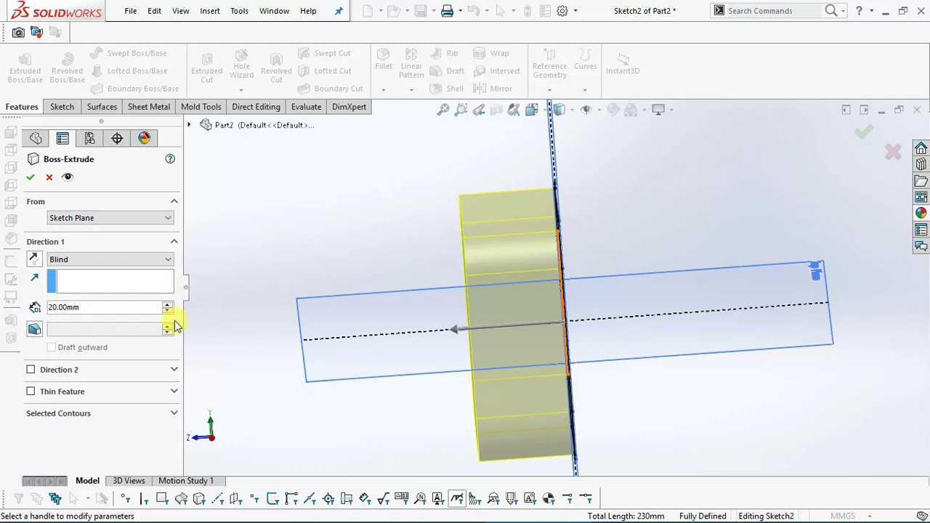
{"action": "mouse_move", "coordinate": [356, 349]}
{"action": "middle_mouse_down"}
{"action": "mouse_move", "coordinate": [384, 326]}
{"action": "mouse_move", "coordinate": [331, 338]}
{"action": "mouse_move", "coordinate": [386, 343]}
{"action": "mouse_move", "coordinate": [333, 352]}
{"action": "middle_mouse_up"}
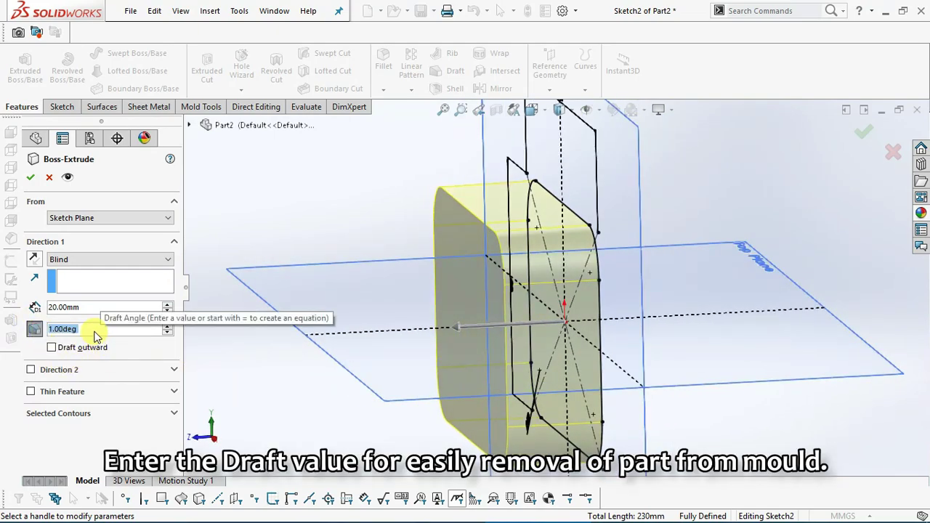
Set the draft angle to 3° instead of 5° and accept the 20 mm extrusion
{"action": "scroll", "coordinate": [94, 329], "scroll_direction": "up", "scroll_amount": 1}
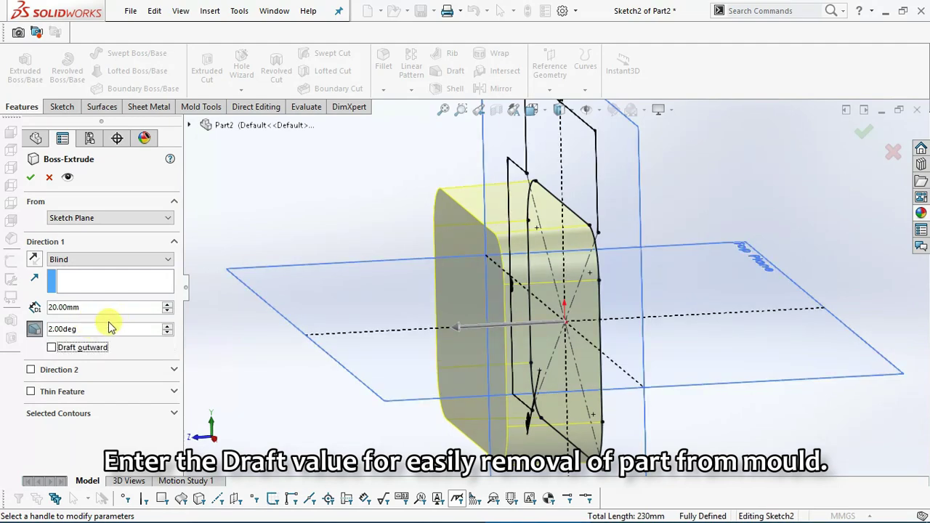
{"action": "type", "text": "5"}
{"action": "key", "text": "Tab"}
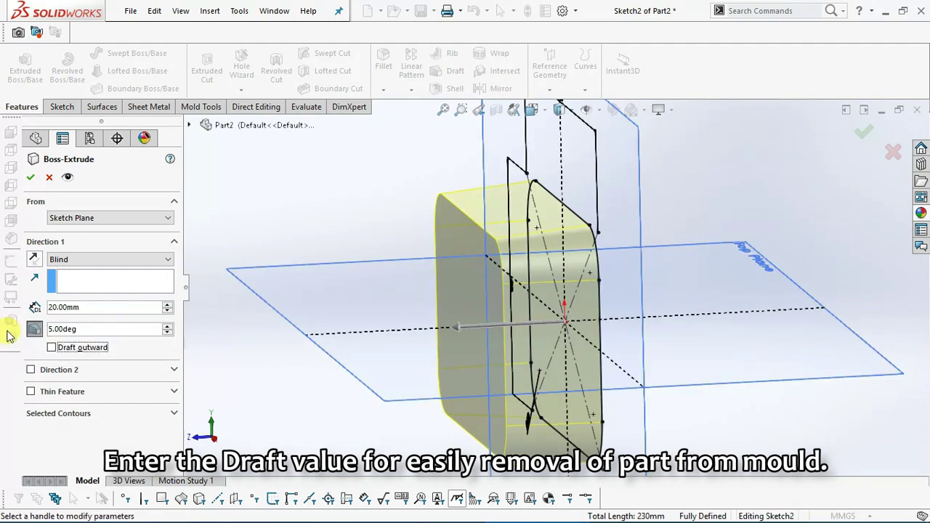
{"action": "mouse_move", "coordinate": [564, 275]}
{"action": "middle_mouse_down"}
{"action": "mouse_move", "coordinate": [536, 237]}
{"action": "mouse_move", "coordinate": [534, 290]}
{"action": "middle_mouse_up"}
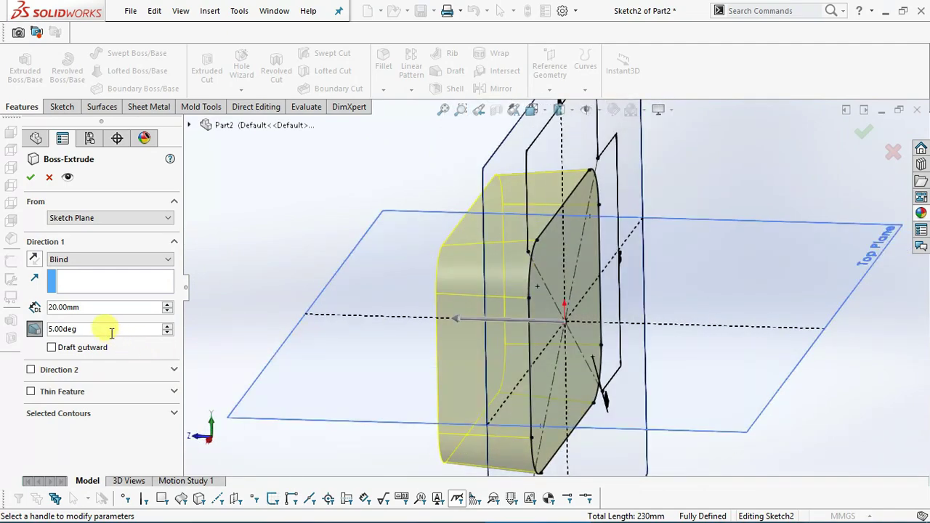
{"action": "type", "text": "3"}
{"action": "key", "text": "Tab"}
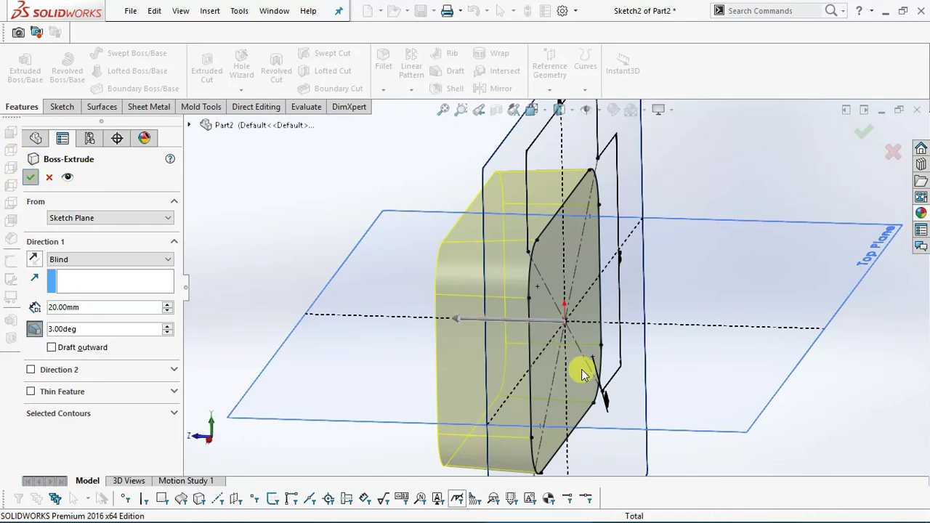
{"action": "key", "text": "Return"}
{"action": "mouse_move", "coordinate": [569, 331]}
{"action": "middle_mouse_down"}
{"action": "mouse_move", "coordinate": [504, 301]}
{"action": "mouse_move", "coordinate": [602, 316]}
{"action": "middle_mouse_up"}
Convert the block's end-face edges into a new sketch on the Front Plane
{"action": "left_click", "coordinate": [389, 252]}
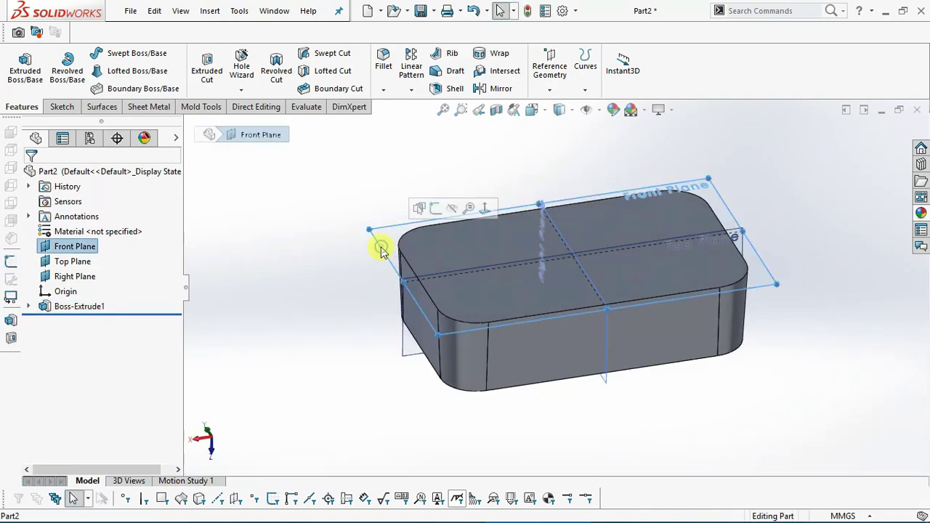
{"action": "left_click", "coordinate": [439, 211]}
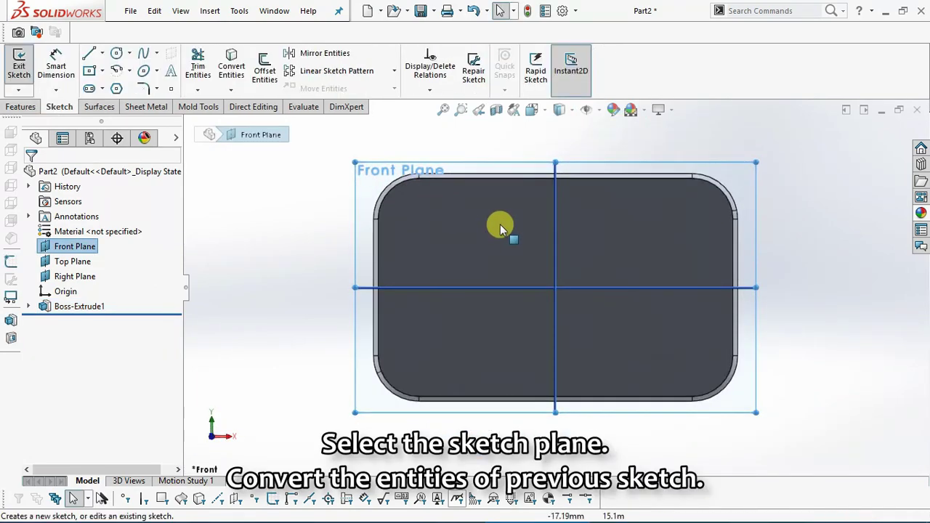
{"action": "left_click", "coordinate": [229, 79]}
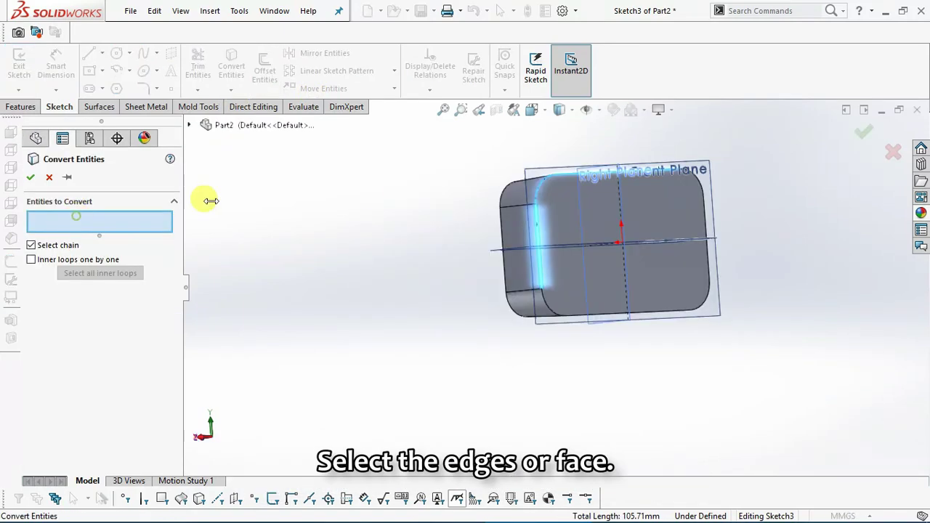
{"action": "left_click", "coordinate": [571, 213]}
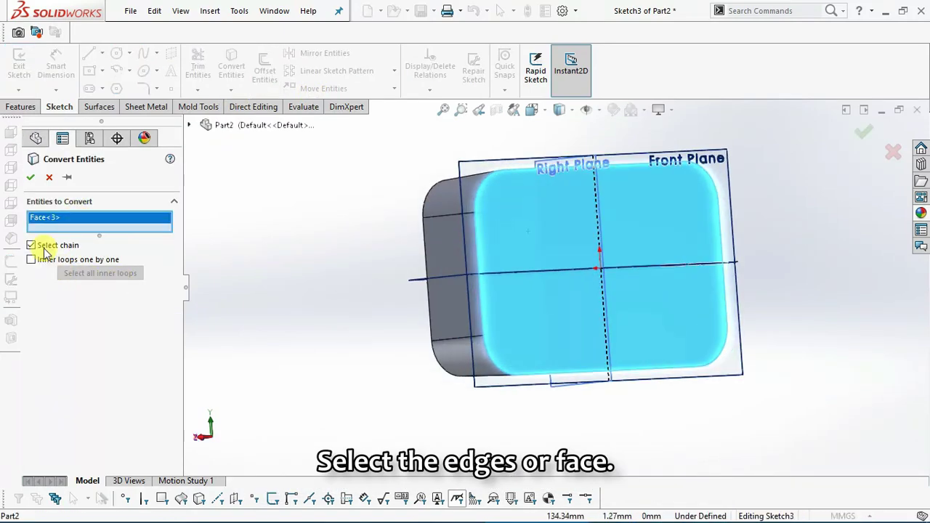
{"action": "left_click", "coordinate": [30, 184]}
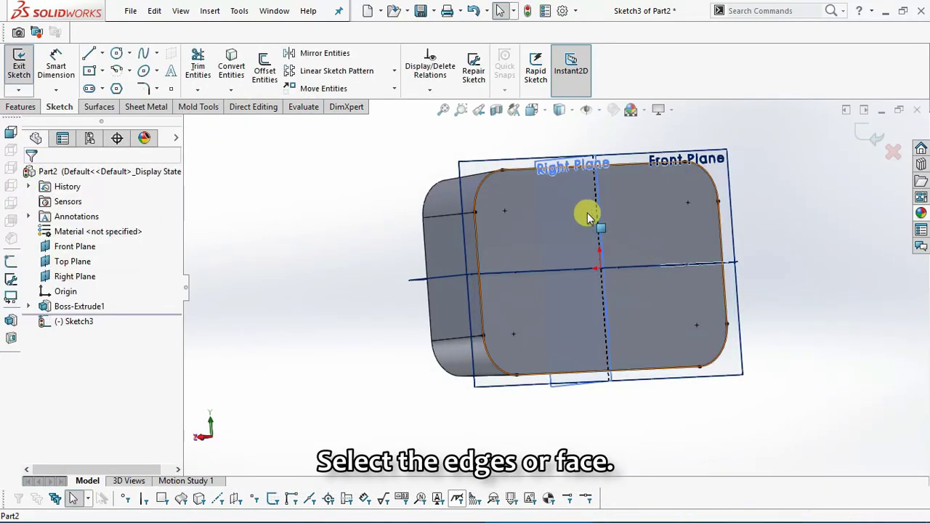
{"action": "mouse_move", "coordinate": [601, 201]}
{"action": "middle_mouse_down"}
{"action": "mouse_move", "coordinate": [634, 207]}
{"action": "mouse_move", "coordinate": [592, 213]}
{"action": "middle_mouse_up"}
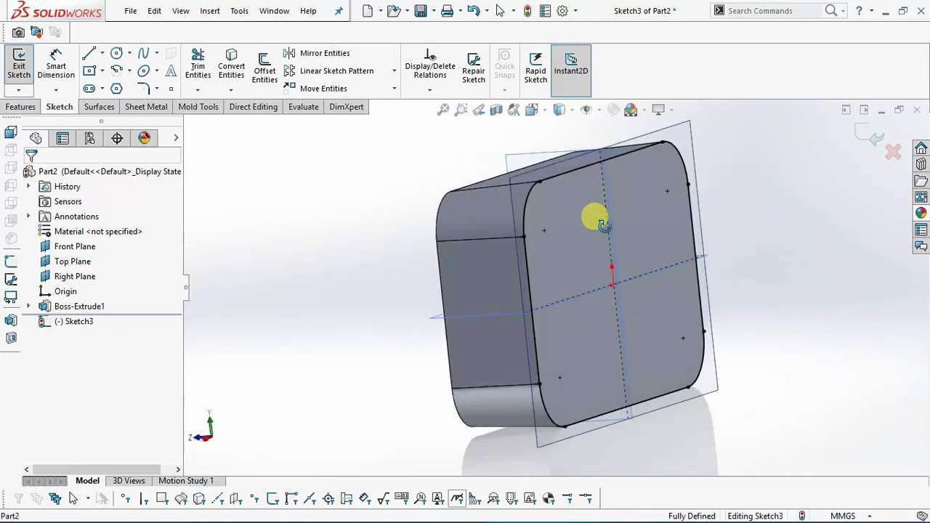
Offset the converted outline 8 mm outward
{"action": "left_click", "coordinate": [266, 73]}
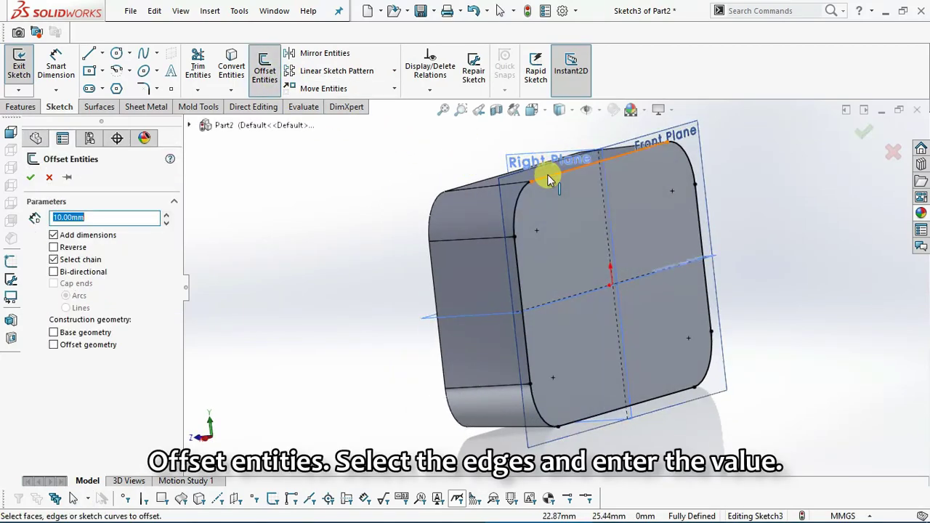
{"action": "left_click", "coordinate": [549, 180]}
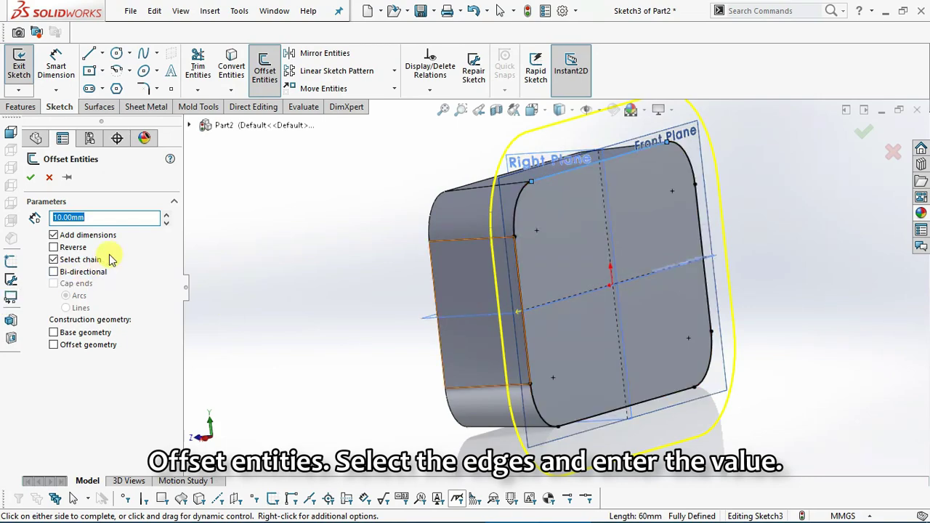
{"action": "type", "text": "5"}
{"action": "middle_click_drag", "start_coordinate": [552, 232], "coordinate": [452, 232]}
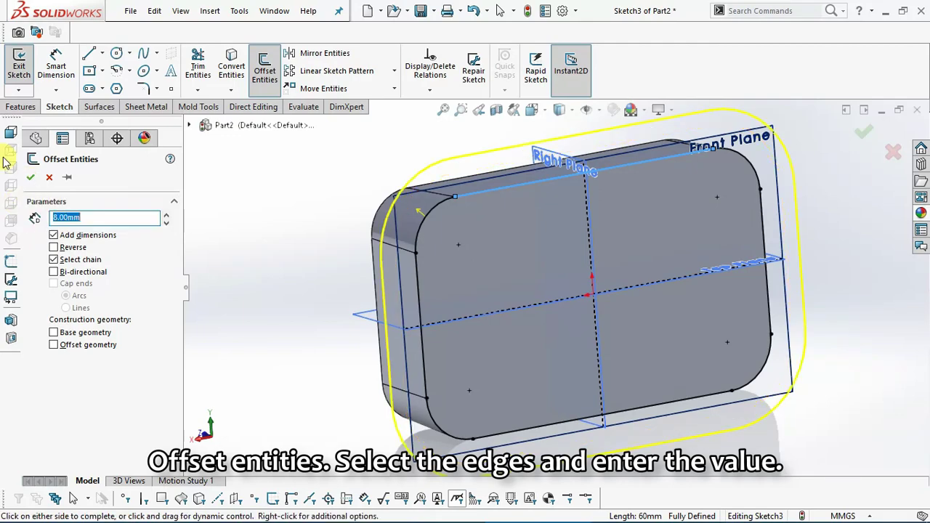
{"action": "left_click", "coordinate": [29, 179]}
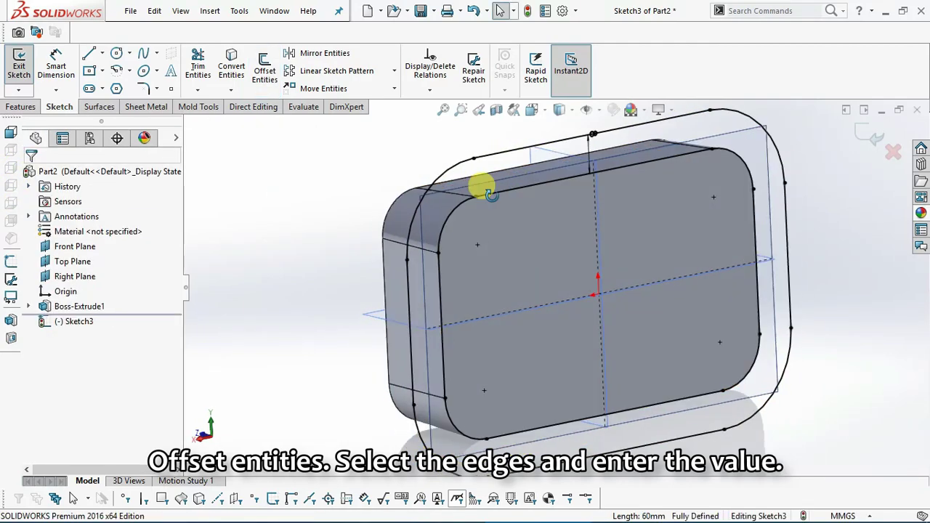
{"action": "left_click", "coordinate": [22, 107]}
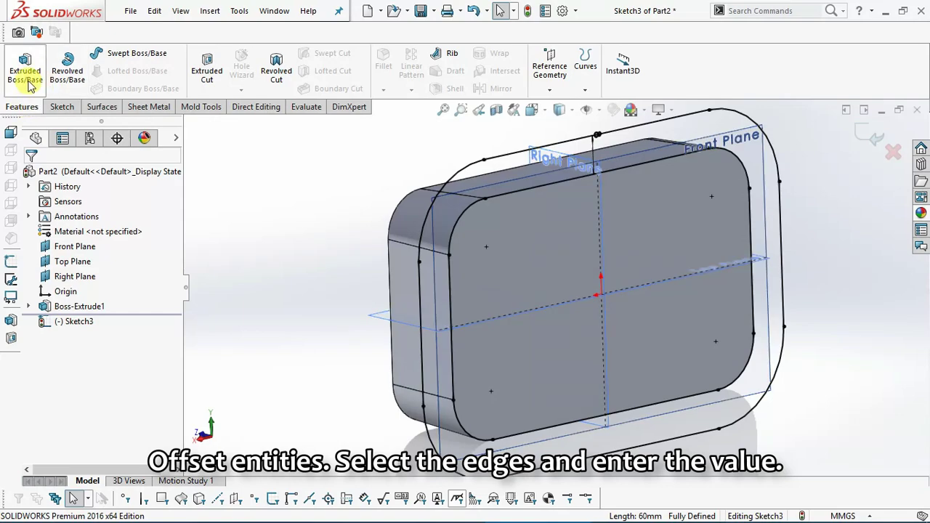
Extrude the offset sketch as a 2 mm blind flange with a 3° draft
{"action": "left_click", "coordinate": [25, 69]}
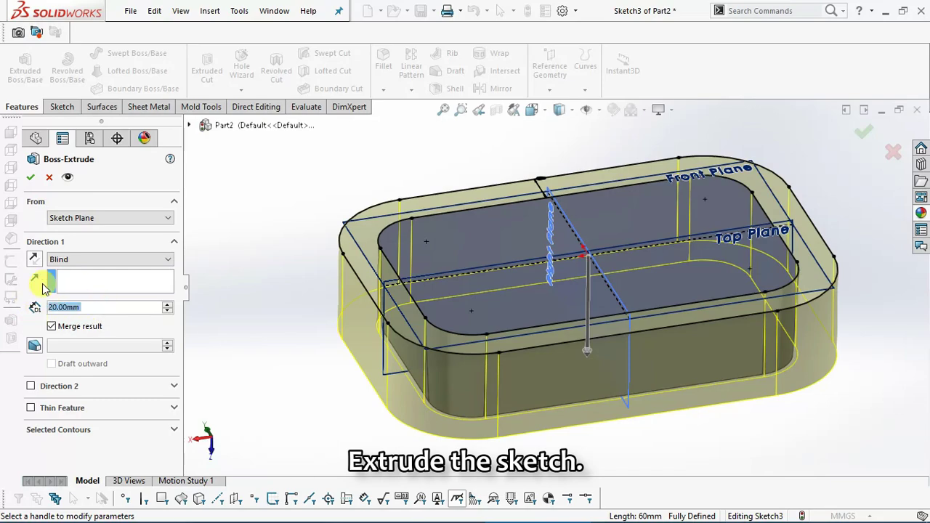
{"action": "type", "text": "2"}
{"action": "key", "text": "Return"}
{"action": "mouse_move", "coordinate": [364, 281]}
{"action": "middle_mouse_down"}
{"action": "mouse_move", "coordinate": [592, 306]}
{"action": "mouse_move", "coordinate": [538, 275]}
{"action": "mouse_move", "coordinate": [499, 207]}
{"action": "mouse_move", "coordinate": [461, 203]}
{"action": "mouse_move", "coordinate": [523, 236]}
{"action": "mouse_move", "coordinate": [533, 262]}
{"action": "mouse_move", "coordinate": [618, 264]}
{"action": "mouse_move", "coordinate": [549, 270]}
{"action": "mouse_move", "coordinate": [507, 298]}
{"action": "mouse_move", "coordinate": [540, 262]}
{"action": "mouse_move", "coordinate": [538, 250]}
{"action": "mouse_move", "coordinate": [529, 259]}
{"action": "middle_mouse_up"}
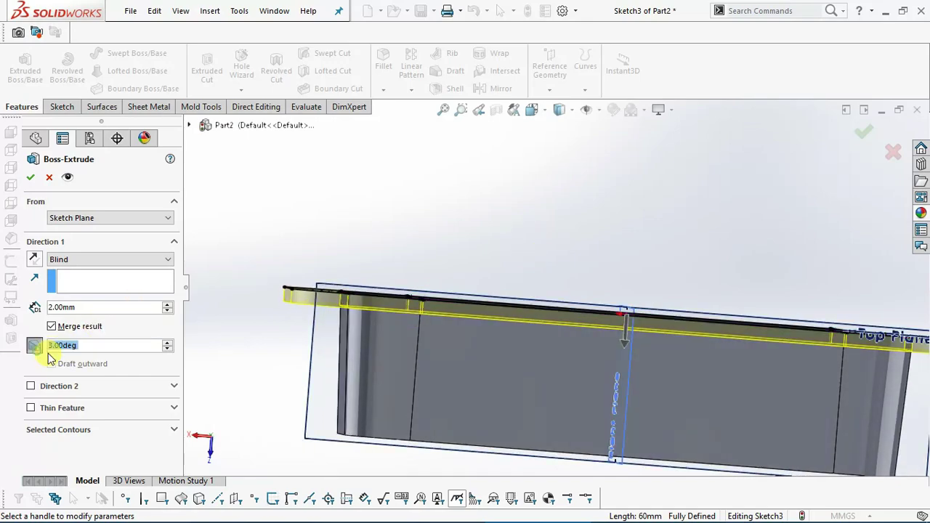
{"action": "scroll", "coordinate": [323, 291], "scroll_direction": "down", "scroll_amount": 3}
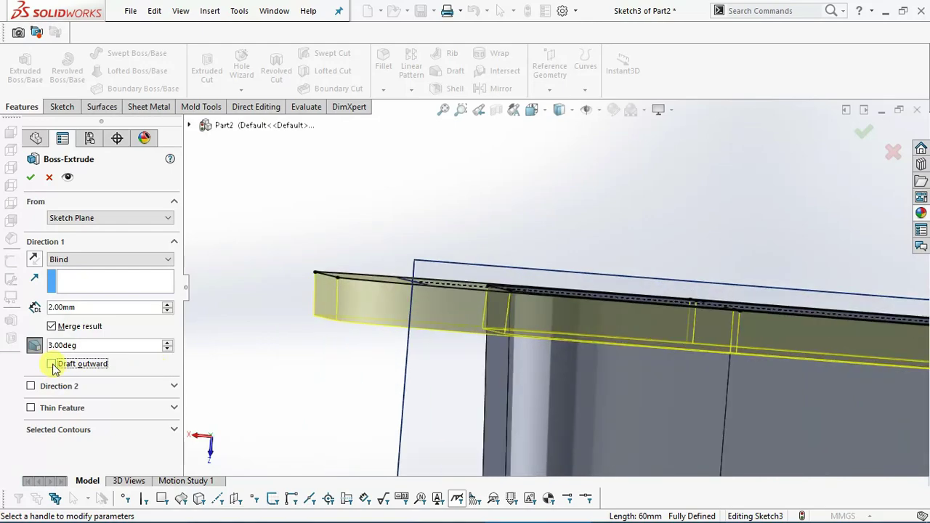
{"action": "mouse_move", "coordinate": [282, 318]}
{"action": "middle_mouse_down"}
{"action": "mouse_move", "coordinate": [276, 295]}
{"action": "mouse_move", "coordinate": [240, 308]}
{"action": "mouse_move", "coordinate": [266, 366]}
{"action": "mouse_move", "coordinate": [360, 292]}
{"action": "mouse_move", "coordinate": [301, 286]}
{"action": "mouse_move", "coordinate": [706, 222]}
{"action": "mouse_move", "coordinate": [756, 203]}
{"action": "mouse_move", "coordinate": [722, 129]}
{"action": "mouse_move", "coordinate": [681, 152]}
{"action": "mouse_move", "coordinate": [688, 187]}
{"action": "mouse_move", "coordinate": [234, 273]}
{"action": "middle_mouse_up"}
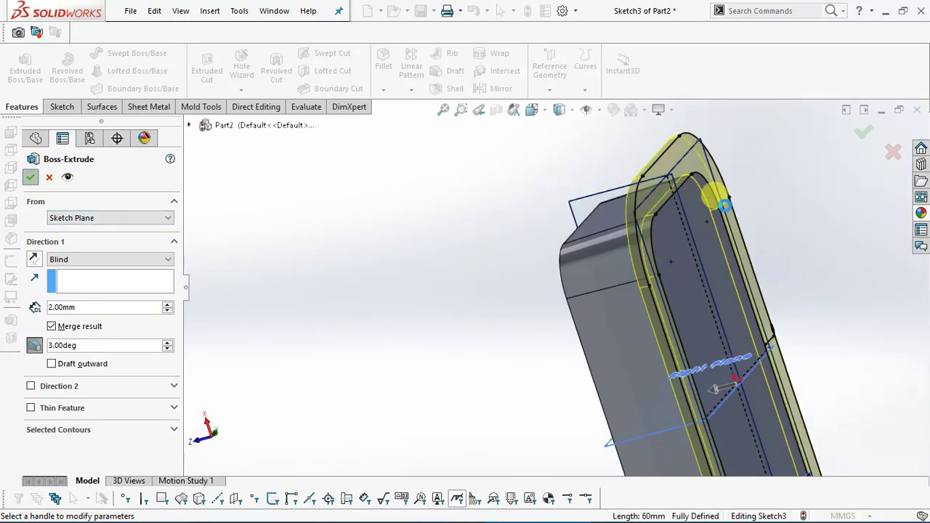
Confirm the 2 mm flange extrusion
{"action": "key", "text": "Return"}
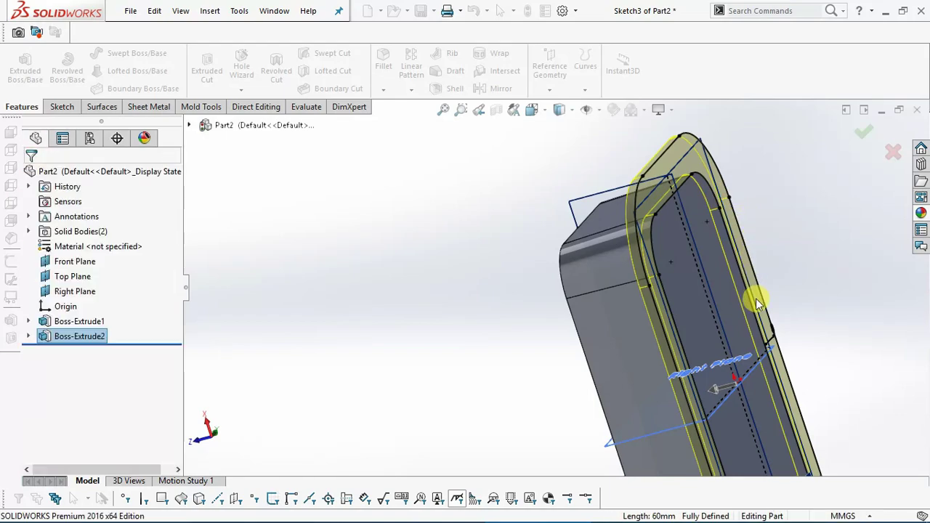
{"action": "scroll", "coordinate": [745, 312], "scroll_direction": "up", "scroll_amount": 3}
{"action": "scroll", "coordinate": [727, 324], "scroll_direction": "up", "scroll_amount": 2}
{"action": "mouse_move", "coordinate": [719, 330]}
{"action": "middle_mouse_down"}
{"action": "mouse_move", "coordinate": [657, 338]}
{"action": "mouse_move", "coordinate": [615, 293]}
{"action": "mouse_move", "coordinate": [636, 241]}
{"action": "mouse_move", "coordinate": [691, 230]}
{"action": "mouse_move", "coordinate": [632, 320]}
{"action": "mouse_move", "coordinate": [518, 234]}
{"action": "middle_mouse_up"}
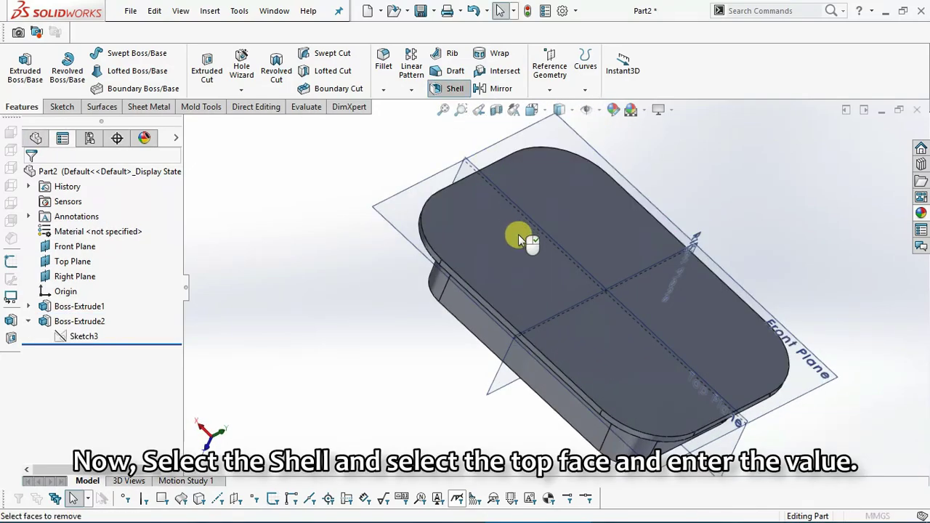
Shell the tray to a 2 mm wall with the top face removed
{"action": "left_click", "coordinate": [506, 242]}
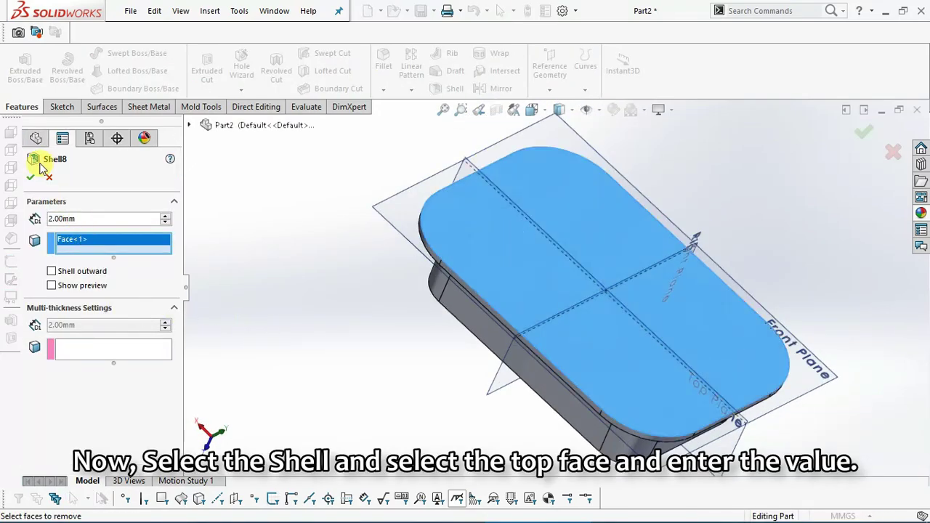
{"action": "key", "text": "Return"}
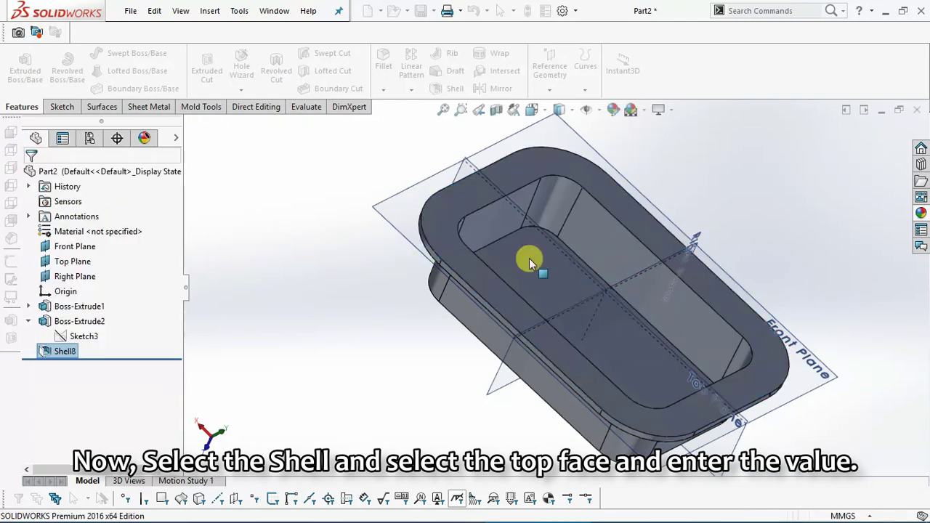
{"action": "scroll", "coordinate": [536, 256], "scroll_direction": "down", "scroll_amount": 1}
{"action": "scroll", "coordinate": [524, 261], "scroll_direction": "down", "scroll_amount": 2}
{"action": "mouse_move", "coordinate": [500, 266]}
{"action": "middle_mouse_down"}
{"action": "mouse_move", "coordinate": [500, 189]}
{"action": "mouse_move", "coordinate": [536, 175]}
{"action": "mouse_move", "coordinate": [499, 193]}
{"action": "mouse_move", "coordinate": [491, 242]}
{"action": "mouse_move", "coordinate": [519, 229]}
{"action": "mouse_move", "coordinate": [494, 249]}
{"action": "mouse_move", "coordinate": [470, 183]}
{"action": "mouse_move", "coordinate": [472, 116]}
{"action": "mouse_move", "coordinate": [475, 197]}
{"action": "mouse_move", "coordinate": [492, 201]}
{"action": "mouse_move", "coordinate": [501, 252]}
{"action": "mouse_move", "coordinate": [508, 218]}
{"action": "middle_mouse_up"}
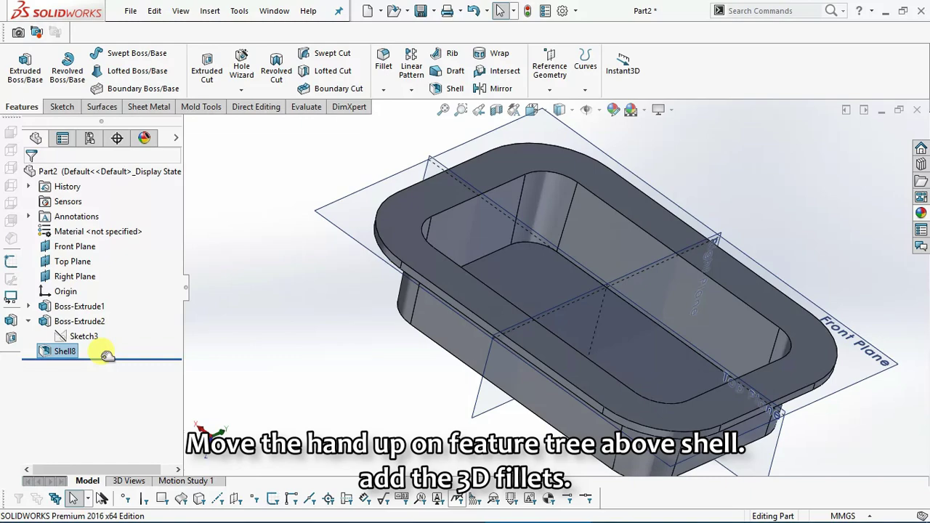
Roll back above Shell8 and fillet the body-to-flange edge at 4 mm radius
{"action": "left_click_drag", "start_coordinate": [106, 356], "coordinate": [102, 343]}
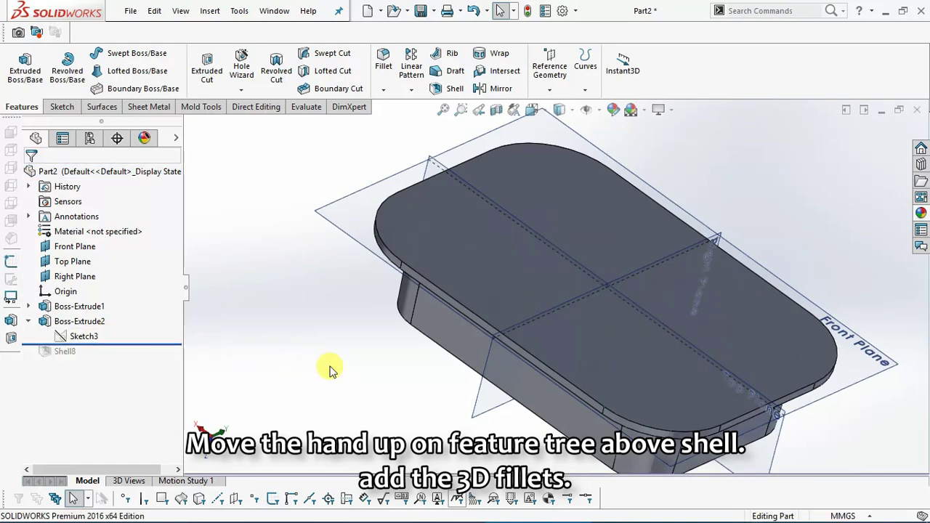
{"action": "middle_click_drag", "start_coordinate": [306, 369], "coordinate": [381, 158]}
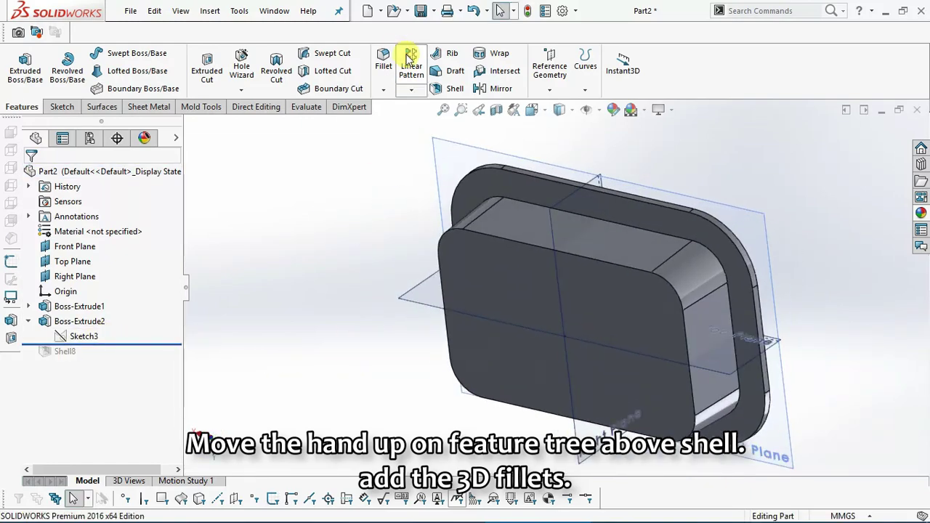
{"action": "left_click", "coordinate": [519, 202]}
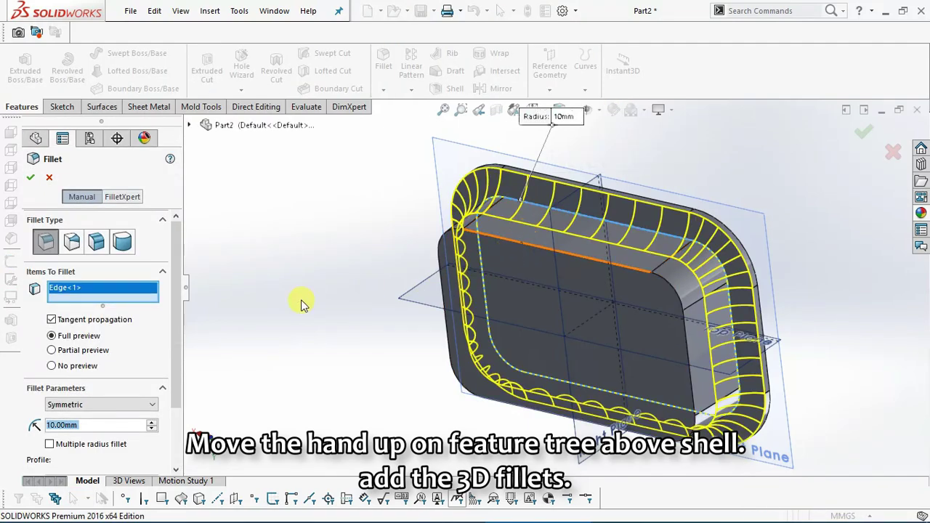
{"action": "type", "text": "2"}
{"action": "key", "text": "Return"}
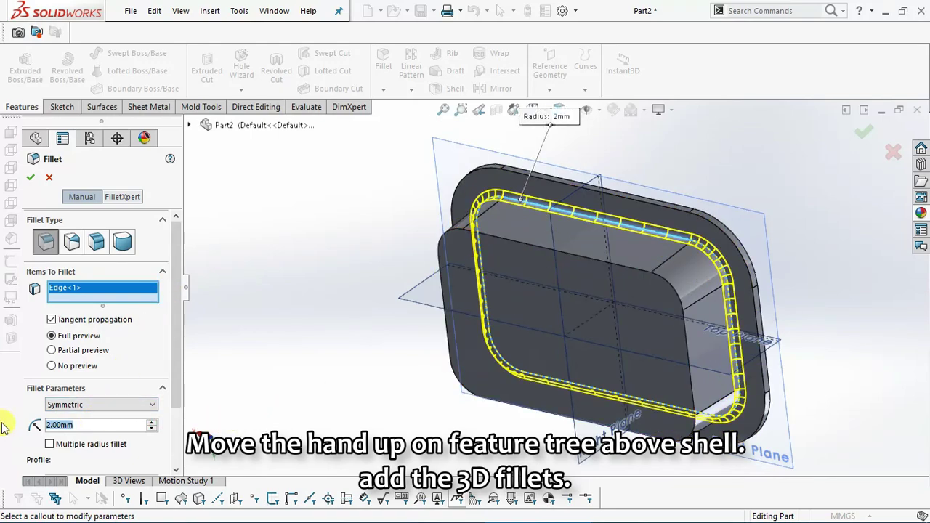
{"action": "type", "text": "4"}
{"action": "key", "text": "Return"}
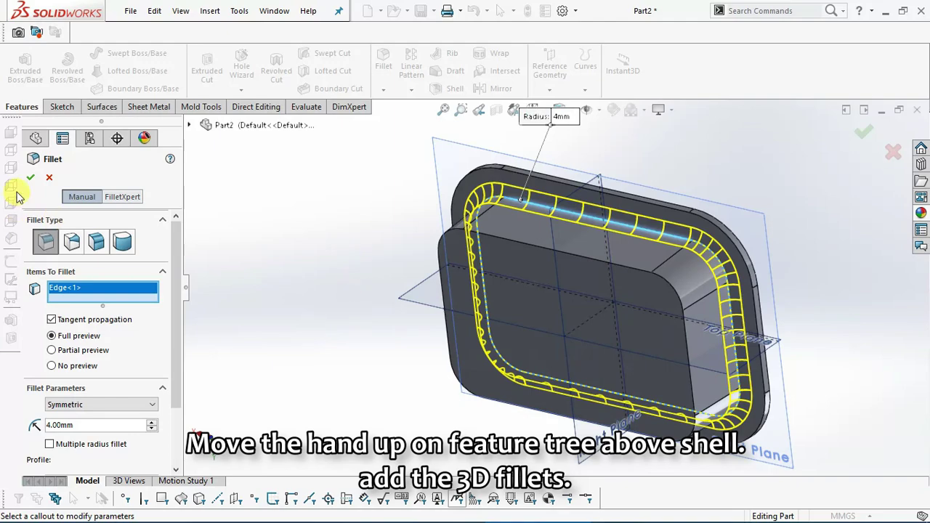
{"action": "left_click", "coordinate": [30, 179]}
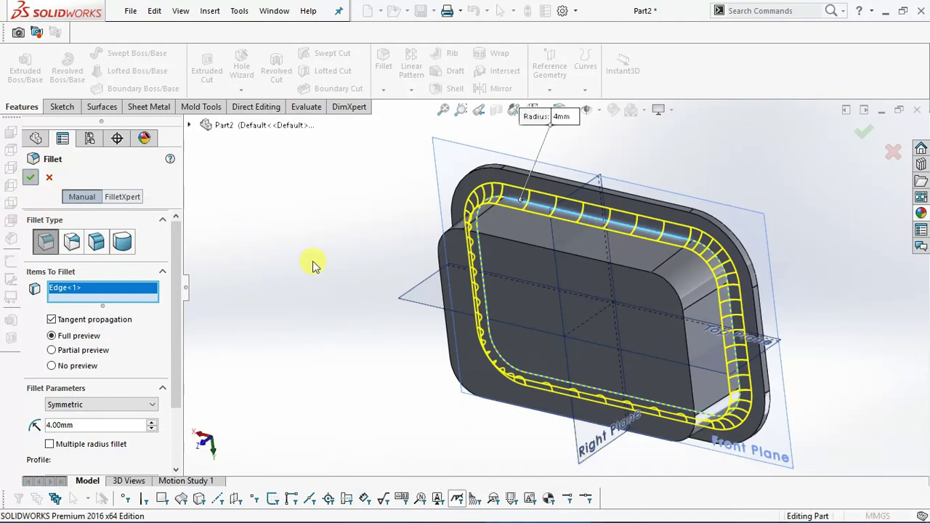
{"action": "mouse_move", "coordinate": [313, 261]}
{"action": "middle_mouse_down"}
{"action": "mouse_move", "coordinate": [484, 253]}
{"action": "mouse_move", "coordinate": [538, 273]}
{"action": "mouse_move", "coordinate": [567, 307]}
{"action": "mouse_move", "coordinate": [473, 301]}
{"action": "mouse_move", "coordinate": [481, 309]}
{"action": "mouse_move", "coordinate": [489, 269]}
{"action": "middle_mouse_up"}
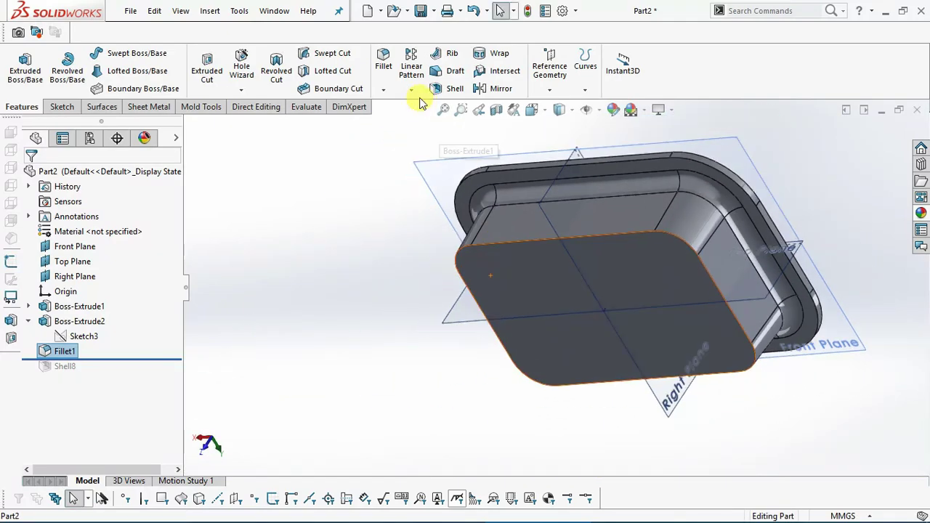
Fillet the edges of the tray's bottom face with a 6 mm radius
{"action": "left_click", "coordinate": [385, 67]}
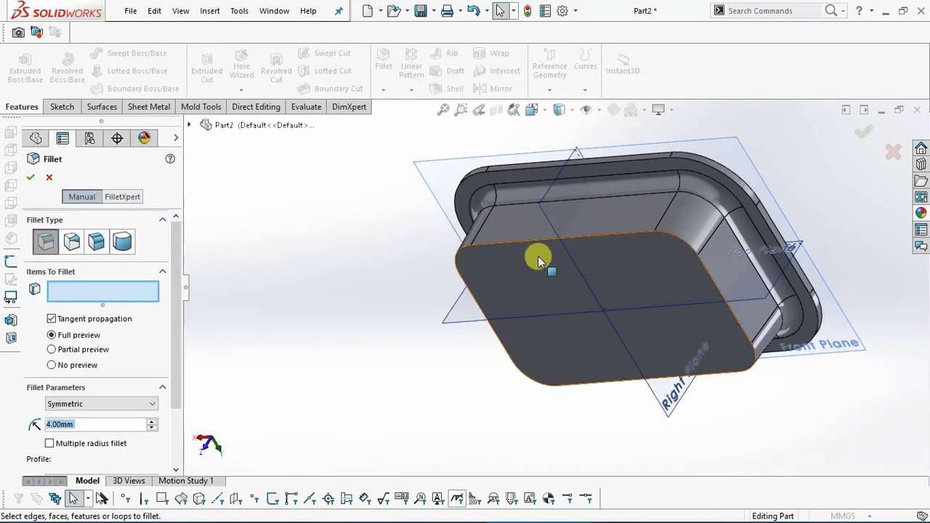
{"action": "left_click", "coordinate": [539, 266]}
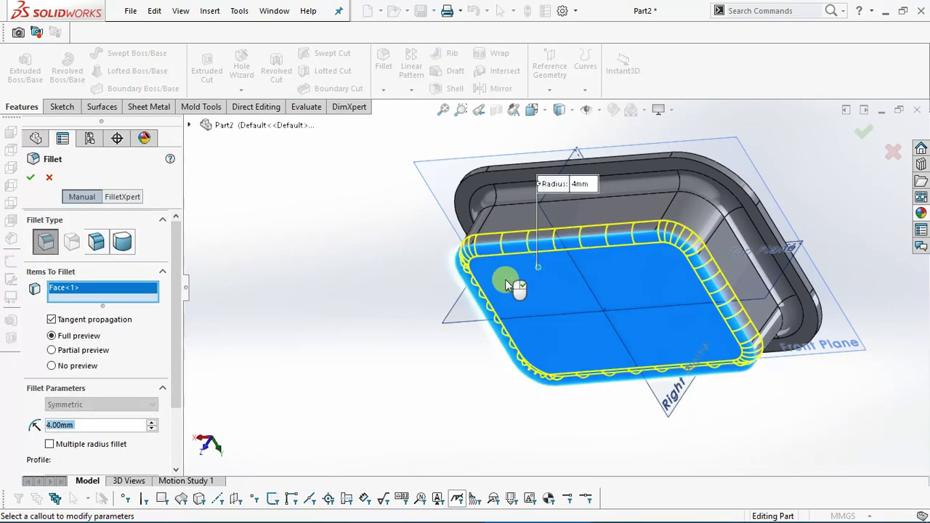
{"action": "middle_click_drag", "start_coordinate": [367, 335], "coordinate": [136, 432]}
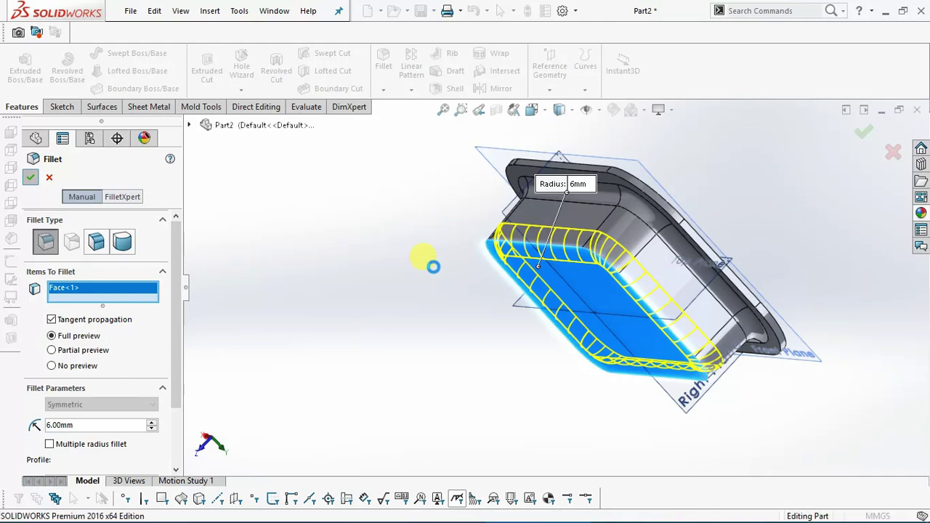
{"action": "right_click", "coordinate": [637, 251]}
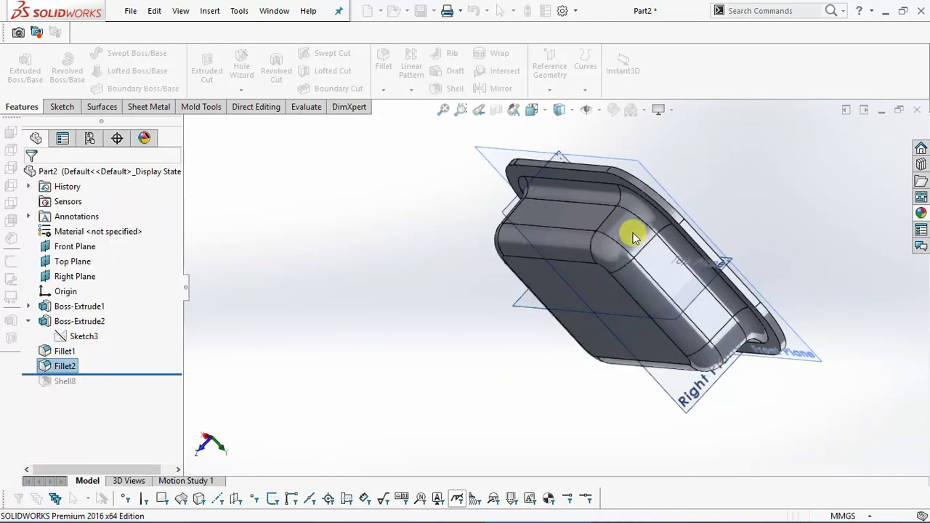
{"action": "mouse_move", "coordinate": [633, 235]}
{"action": "middle_mouse_down"}
{"action": "mouse_move", "coordinate": [652, 313]}
{"action": "mouse_move", "coordinate": [692, 363]}
{"action": "mouse_move", "coordinate": [697, 390]}
{"action": "mouse_move", "coordinate": [681, 444]}
{"action": "mouse_move", "coordinate": [688, 375]}
{"action": "mouse_move", "coordinate": [661, 332]}
{"action": "mouse_move", "coordinate": [613, 301]}
{"action": "mouse_move", "coordinate": [654, 380]}
{"action": "mouse_move", "coordinate": [644, 343]}
{"action": "middle_mouse_up"}
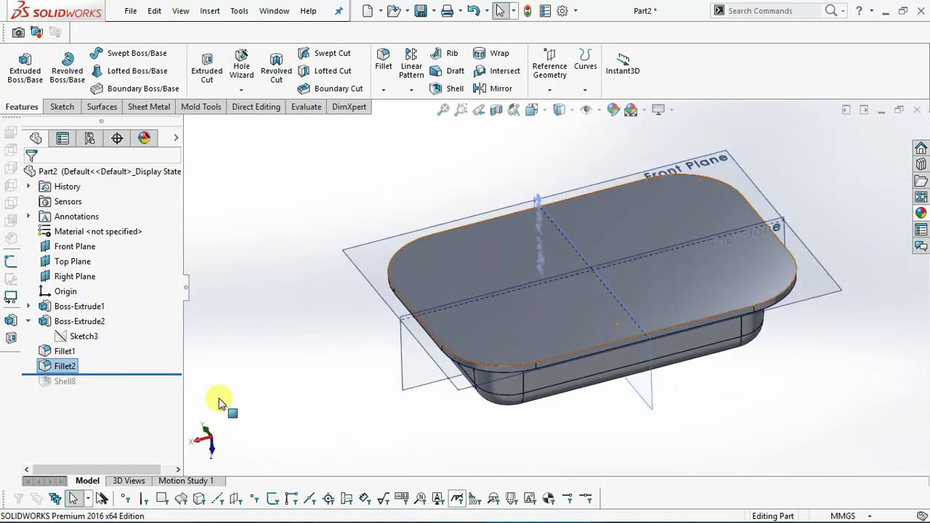
Roll forward past Shell8 and open the Appearances library
{"action": "left_click_drag", "start_coordinate": [111, 373], "coordinate": [114, 388]}
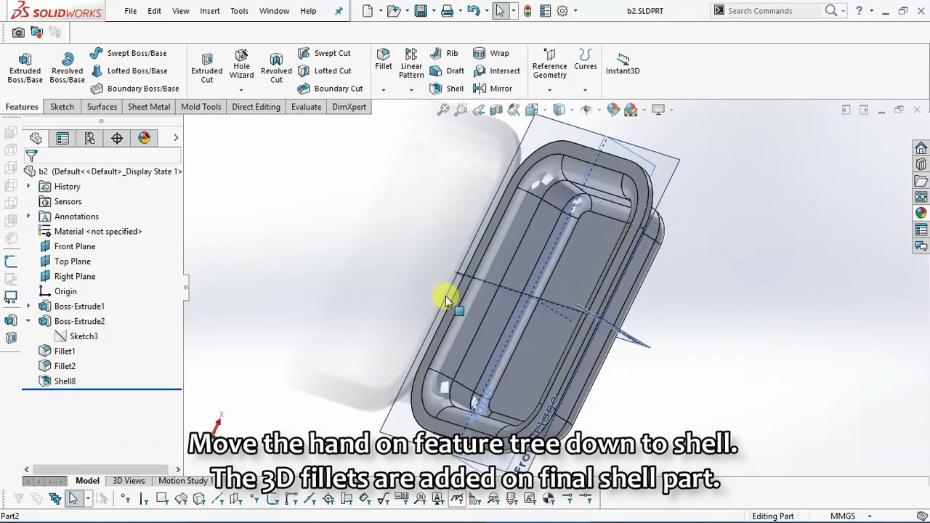
{"action": "left_click", "coordinate": [920, 214]}
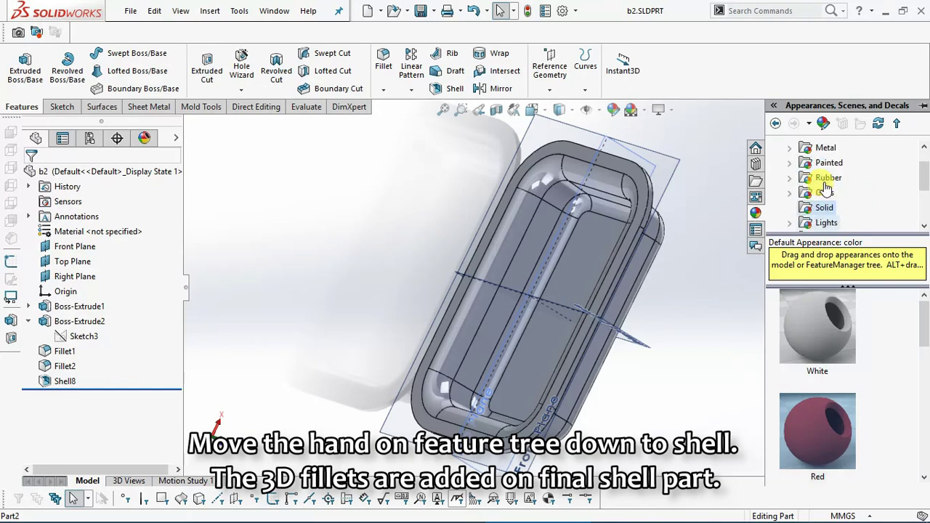
{"action": "scroll", "coordinate": [825, 207], "scroll_direction": "down", "scroll_amount": 1}
{"action": "scroll", "coordinate": [827, 221], "scroll_direction": "down", "scroll_amount": 1}
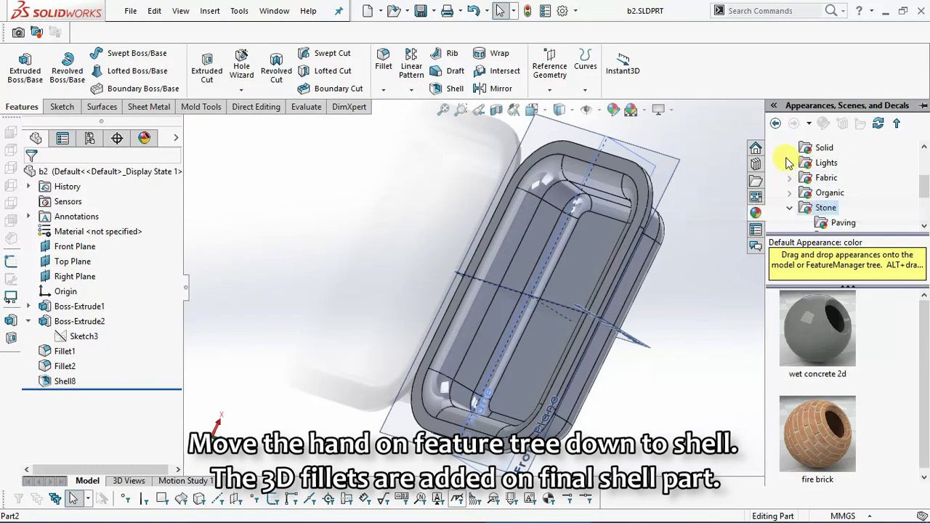
{"action": "scroll", "coordinate": [820, 180], "scroll_direction": "down", "scroll_amount": 2}
{"action": "scroll", "coordinate": [801, 175], "scroll_direction": "up", "scroll_amount": 2}
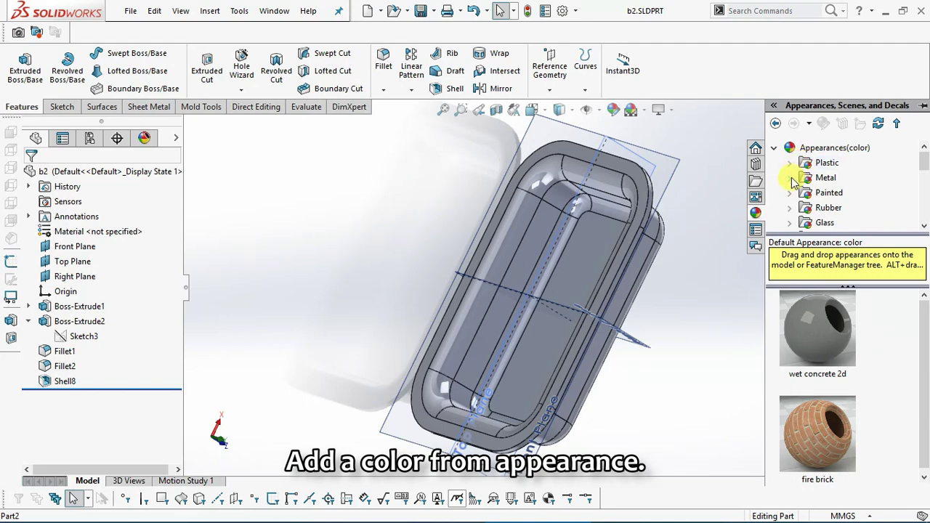
Apply the polished gold metal appearance to the tray part
{"action": "left_click", "coordinate": [792, 178]}
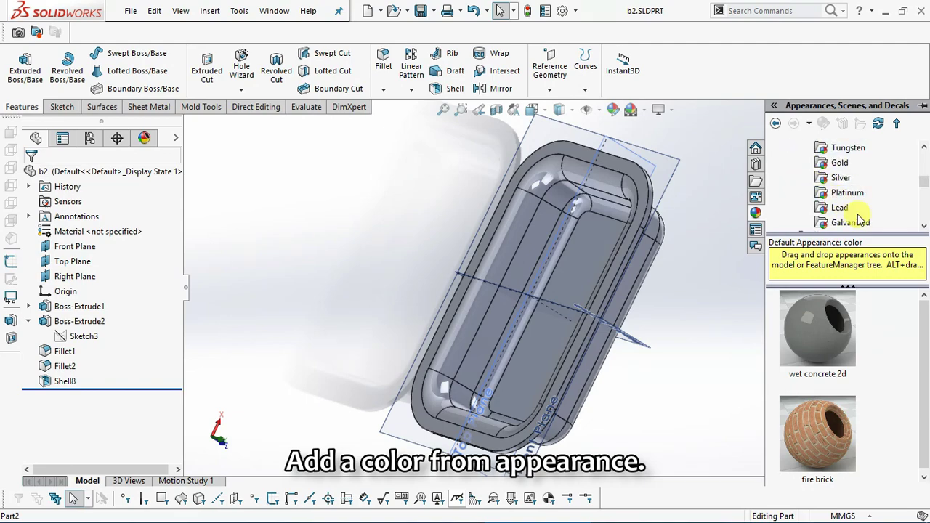
{"action": "scroll", "coordinate": [828, 182], "scroll_direction": "up", "scroll_amount": 2}
{"action": "scroll", "coordinate": [829, 180], "scroll_direction": "up", "scroll_amount": 1}
{"action": "left_click", "coordinate": [839, 178]}
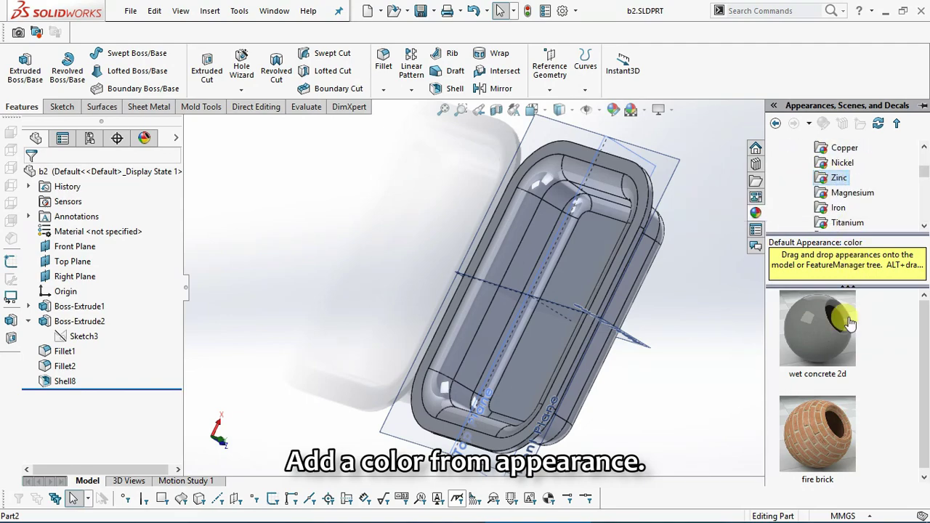
{"action": "scroll", "coordinate": [818, 364], "scroll_direction": "down", "scroll_amount": 1}
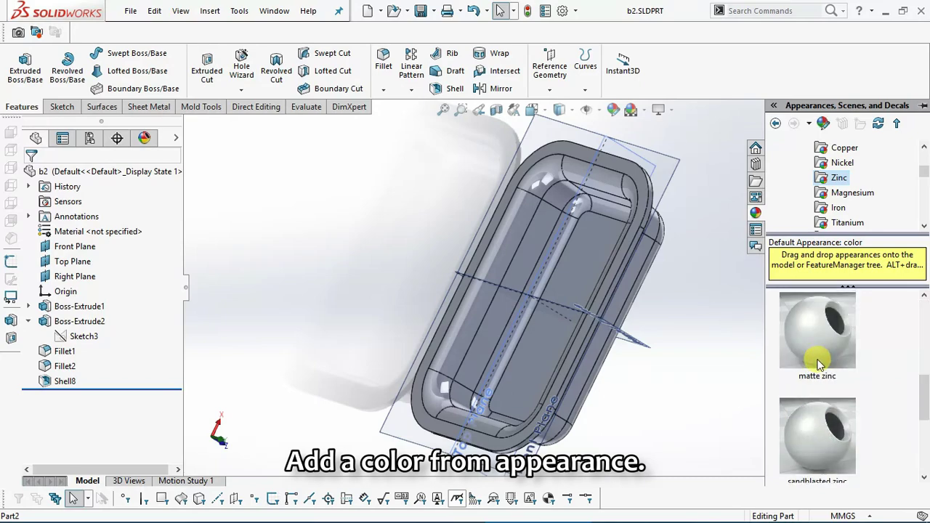
{"action": "left_click", "coordinate": [837, 209]}
{"action": "scroll", "coordinate": [837, 208], "scroll_direction": "down", "scroll_amount": 1}
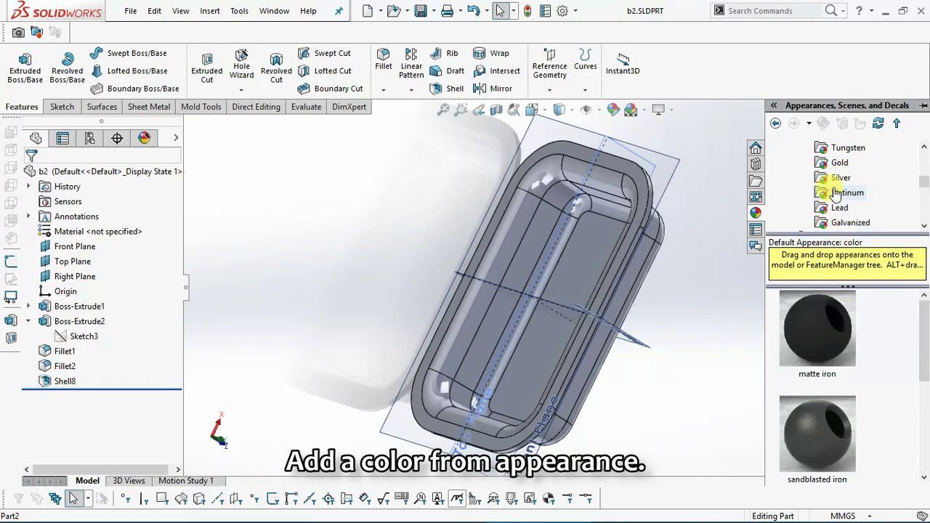
{"action": "left_click", "coordinate": [836, 164]}
{"action": "right_click", "coordinate": [800, 327]}
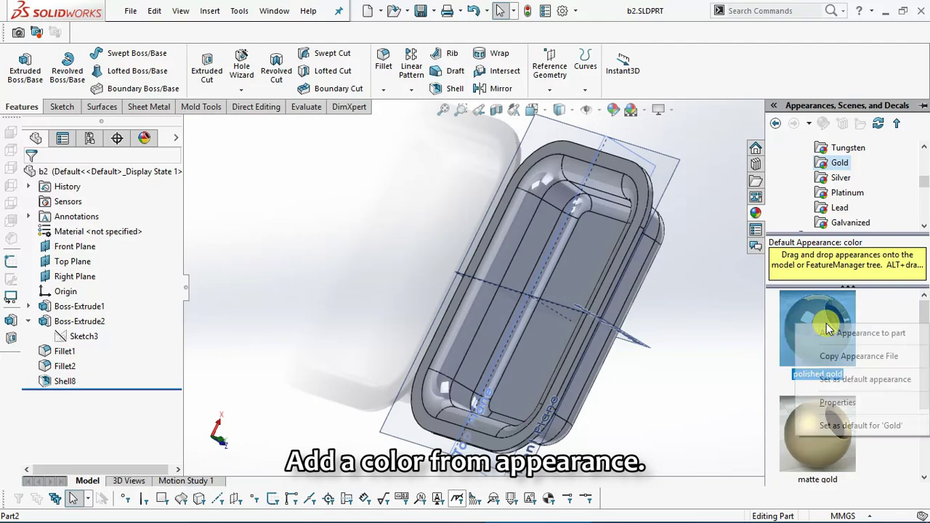
{"action": "left_click", "coordinate": [803, 331]}
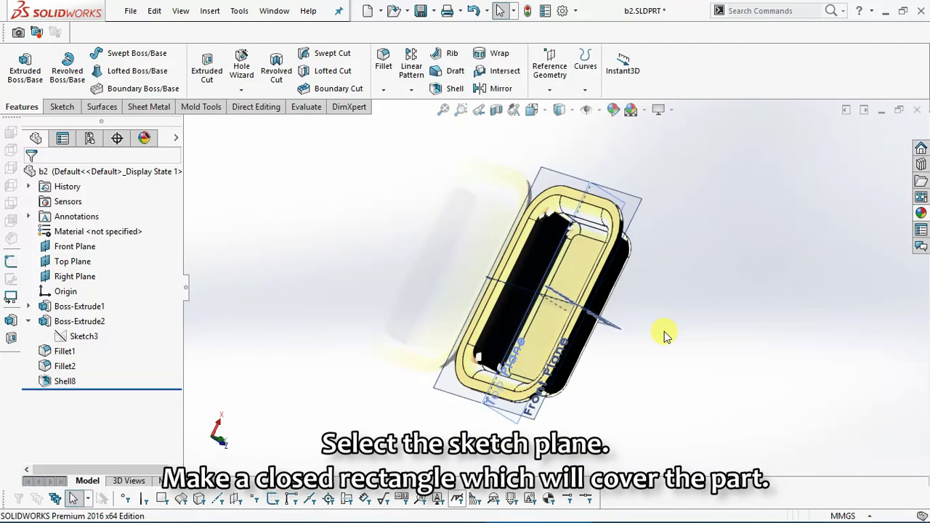
Start a new sketch on the Front Plane
{"action": "mouse_move", "coordinate": [634, 322]}
{"action": "middle_mouse_down"}
{"action": "mouse_move", "coordinate": [554, 125]}
{"action": "mouse_move", "coordinate": [572, 170]}
{"action": "mouse_move", "coordinate": [606, 208]}
{"action": "mouse_move", "coordinate": [618, 269]}
{"action": "mouse_move", "coordinate": [632, 272]}
{"action": "middle_mouse_up"}
{"action": "scroll", "coordinate": [658, 262], "scroll_direction": "down", "scroll_amount": 2}
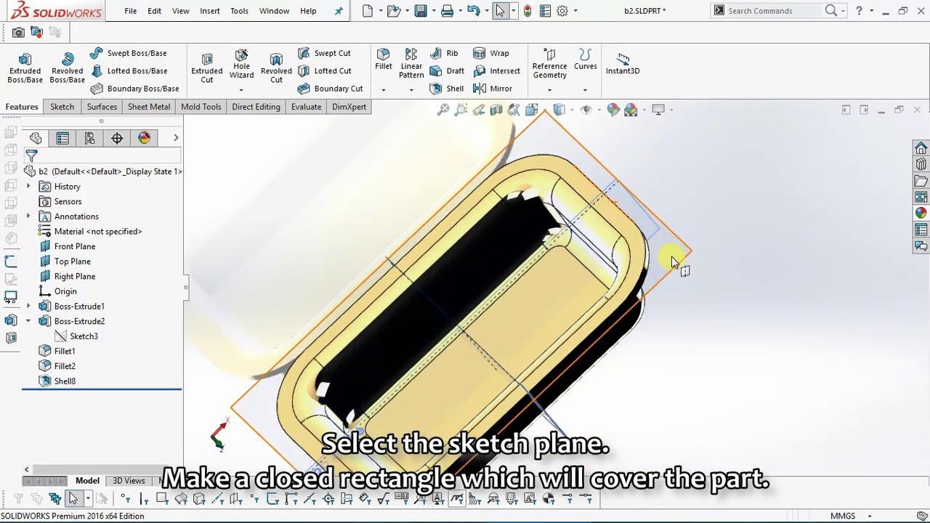
{"action": "left_click", "coordinate": [673, 263]}
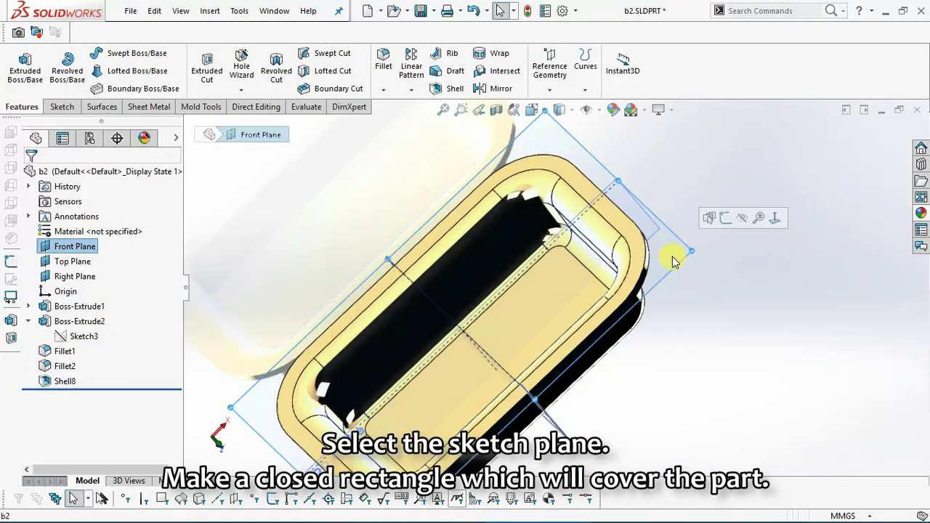
{"action": "left_click", "coordinate": [727, 219]}
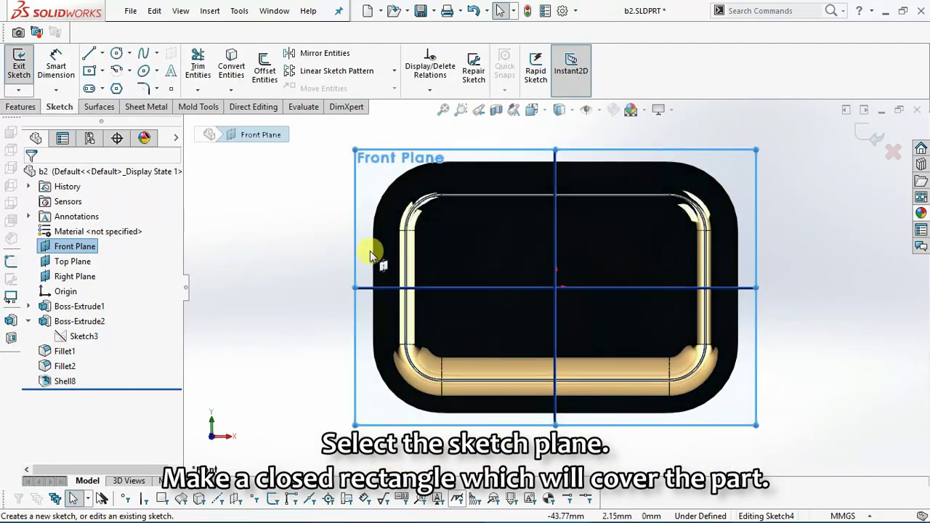
Draw a centre rectangle from the origin, 200 high and 400 wide
{"action": "left_click", "coordinate": [89, 71]}
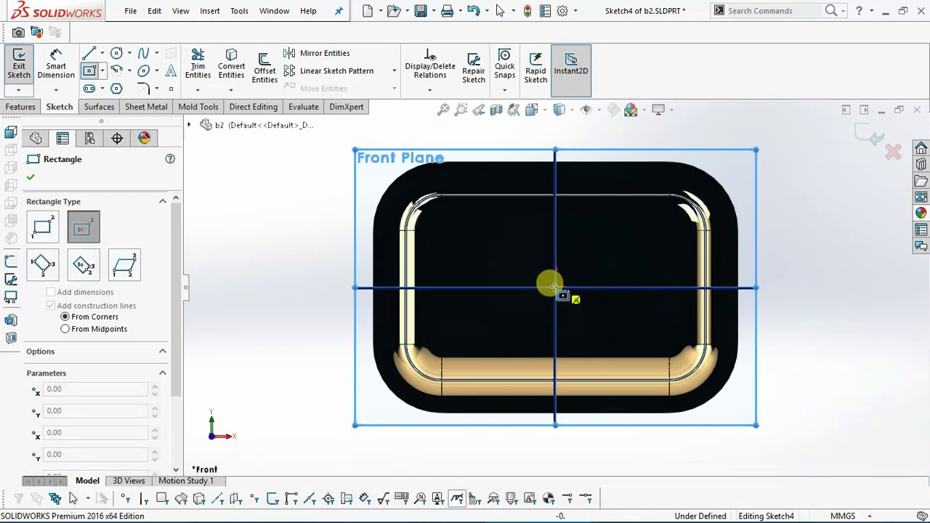
{"action": "left_click", "coordinate": [555, 285]}
{"action": "scroll", "coordinate": [639, 414], "scroll_direction": "up", "scroll_amount": 2}
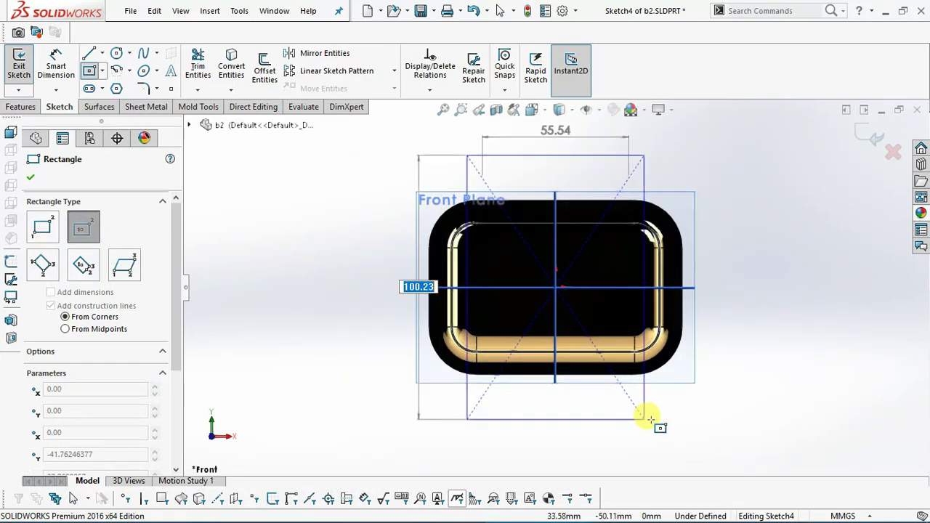
{"action": "scroll", "coordinate": [690, 429], "scroll_direction": "up", "scroll_amount": 2}
{"action": "scroll", "coordinate": [723, 436], "scroll_direction": "up", "scroll_amount": 3}
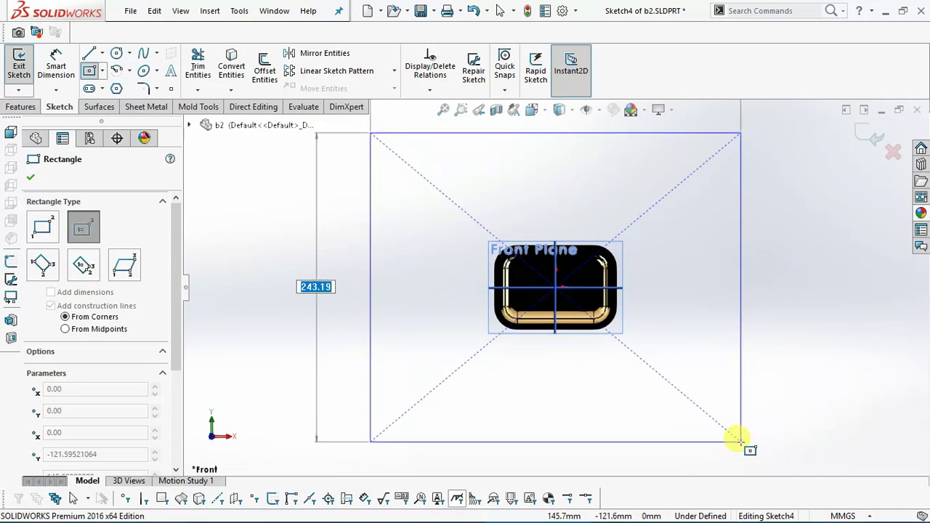
{"action": "key", "text": "Tab"}
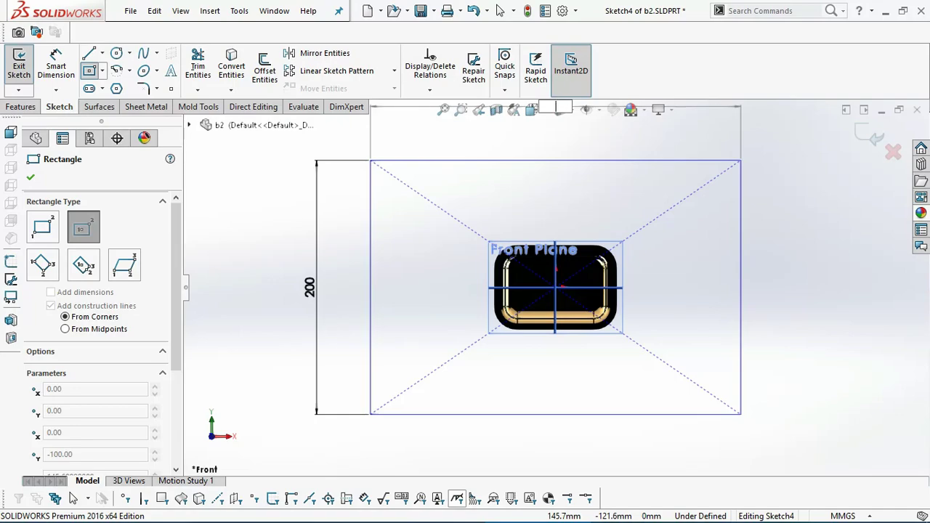
{"action": "type", "text": "400"}
{"action": "key", "text": "Return"}
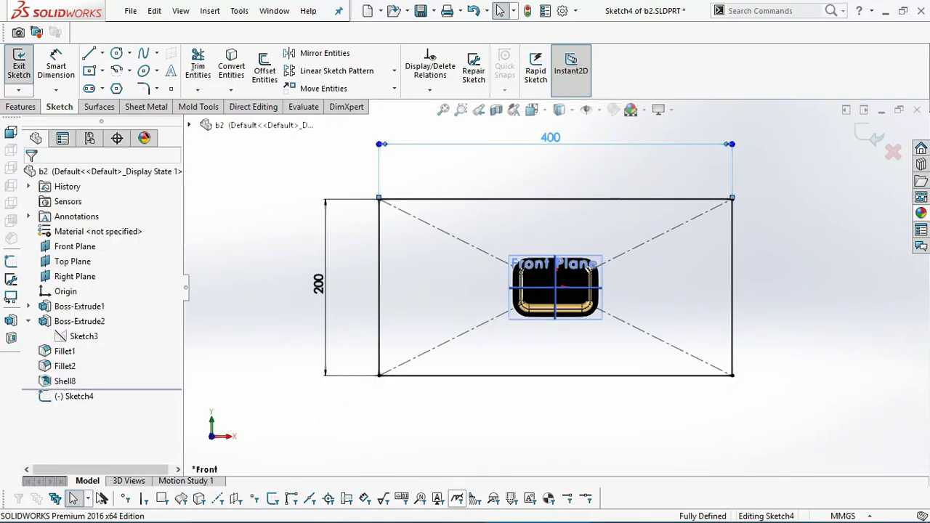
Change the rectangle's width dimension to 300 mm
{"action": "left_click", "coordinate": [593, 203]}
{"action": "type", "text": "300"}
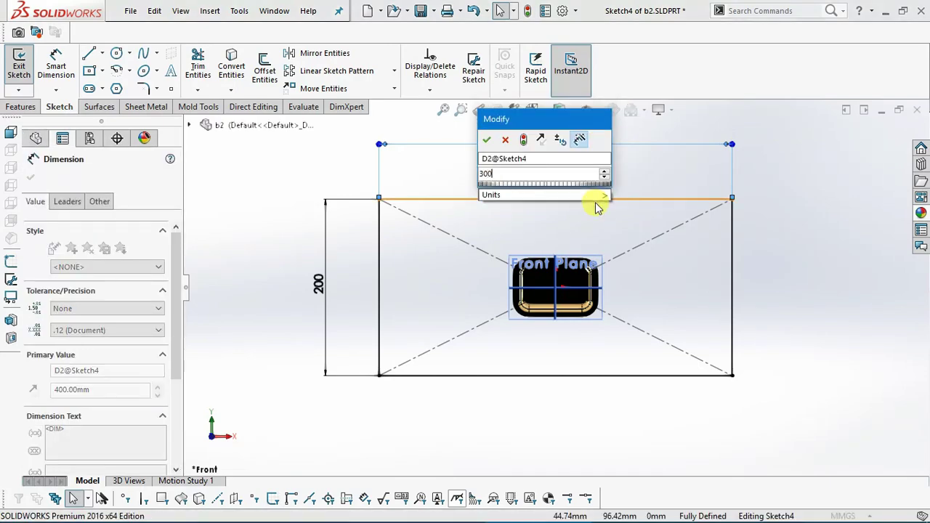
{"action": "key", "text": "Return"}
{"action": "key", "text": "ctrl+z"}
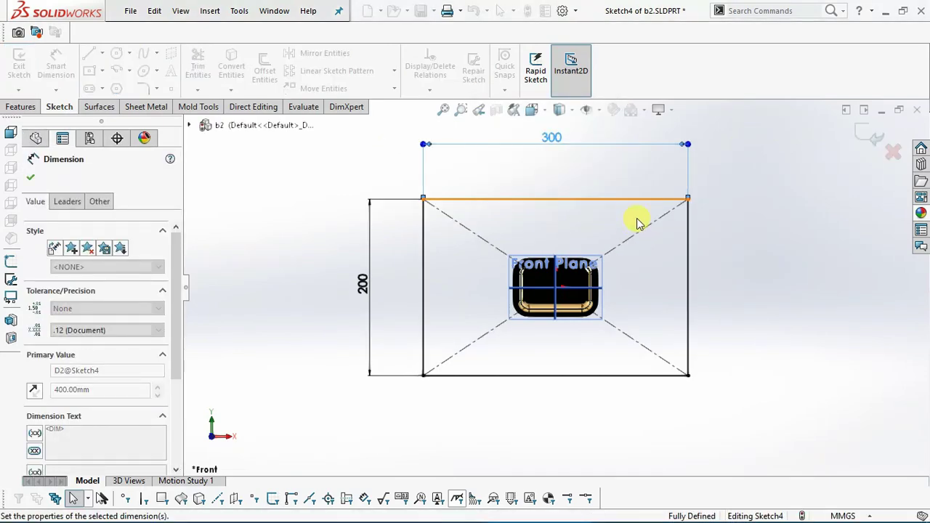
{"action": "mouse_move", "coordinate": [527, 238]}
{"action": "middle_mouse_down"}
{"action": "mouse_move", "coordinate": [700, 276]}
{"action": "mouse_move", "coordinate": [625, 177]}
{"action": "mouse_move", "coordinate": [644, 239]}
{"action": "mouse_move", "coordinate": [686, 245]}
{"action": "mouse_move", "coordinate": [660, 235]}
{"action": "middle_mouse_up"}
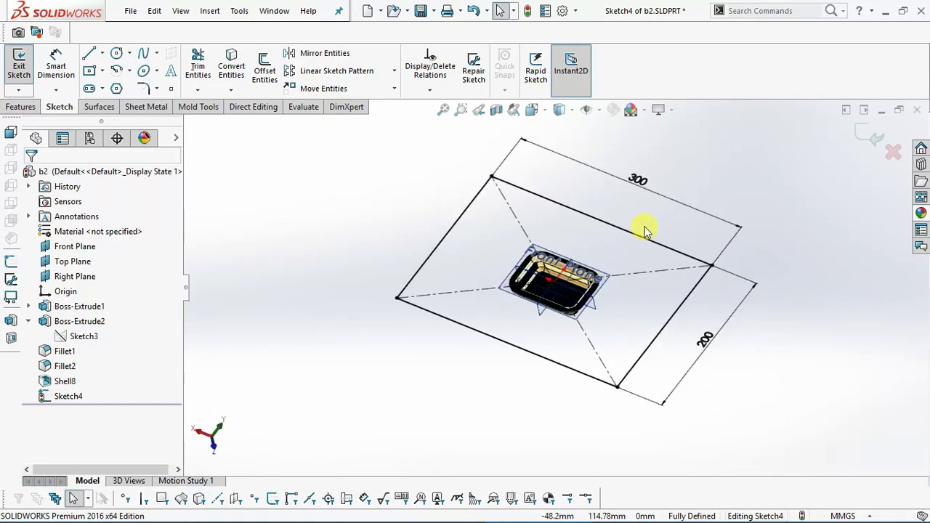
{"action": "scroll", "coordinate": [644, 235], "scroll_direction": "down", "scroll_amount": 1}
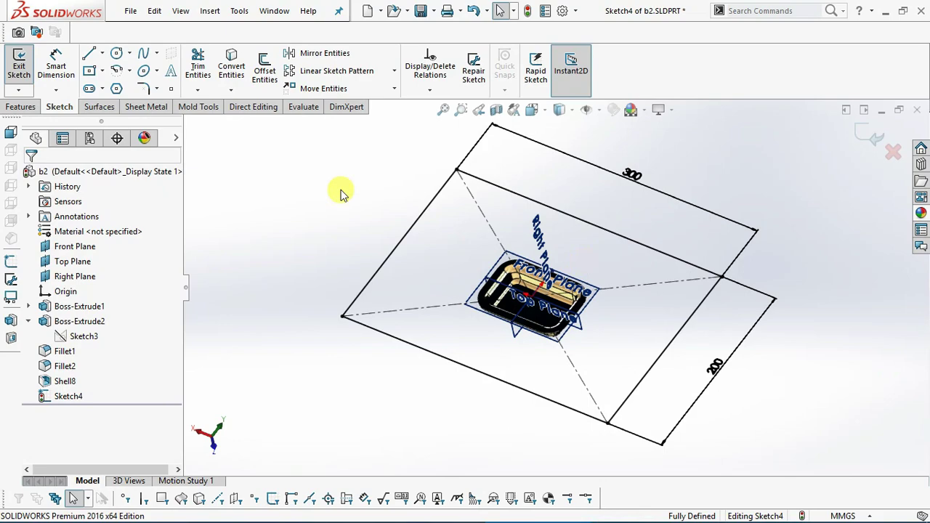
Extrude the rectangle 50 mm in Direction 1
{"action": "left_click", "coordinate": [19, 109]}
{"action": "middle_click_drag", "start_coordinate": [346, 248], "coordinate": [301, 242]}
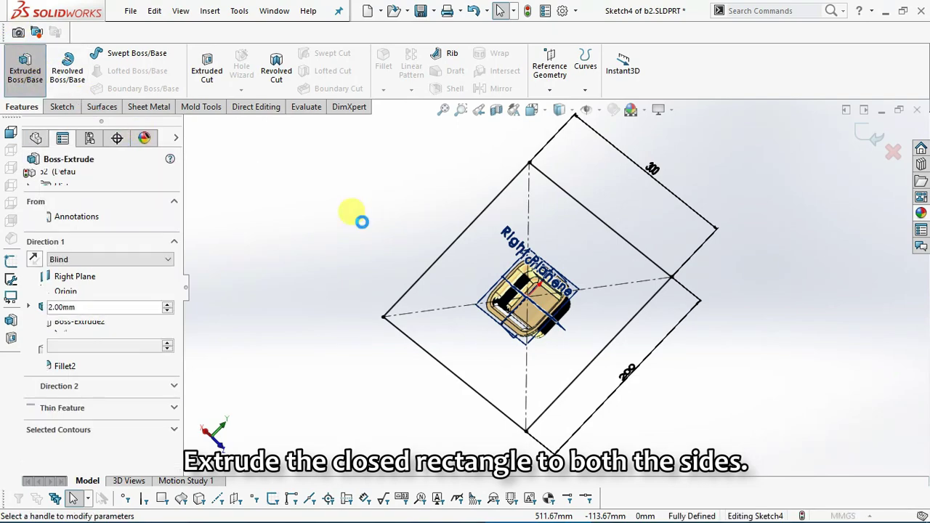
{"action": "mouse_move", "coordinate": [473, 270]}
{"action": "middle_mouse_down"}
{"action": "mouse_move", "coordinate": [428, 242]}
{"action": "mouse_move", "coordinate": [409, 149]}
{"action": "mouse_move", "coordinate": [426, 201]}
{"action": "mouse_move", "coordinate": [405, 254]}
{"action": "middle_mouse_up"}
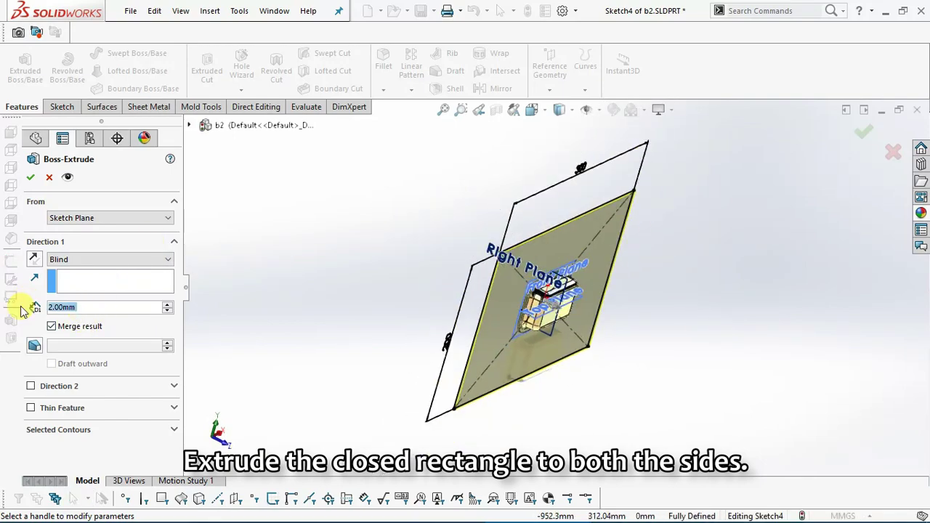
{"action": "type", "text": "100"}
{"action": "key", "text": "Tab"}
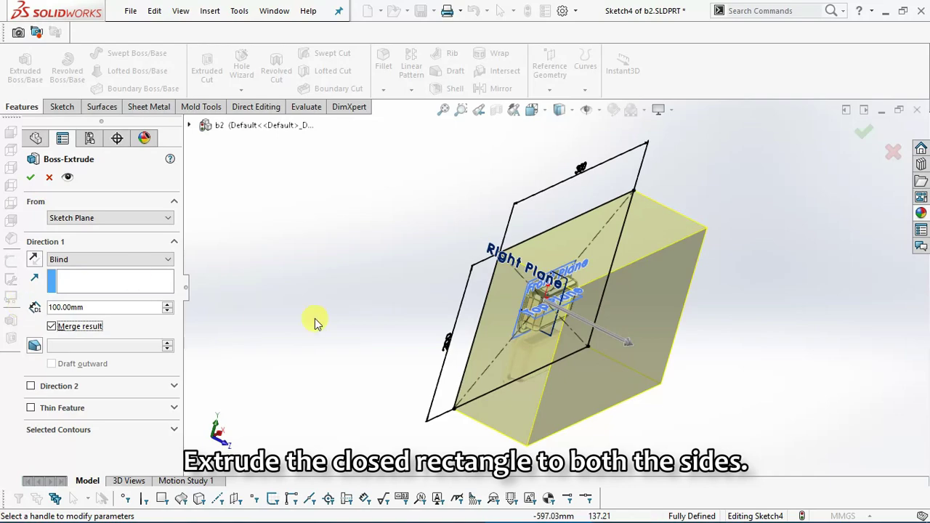
{"action": "mouse_move", "coordinate": [346, 300]}
{"action": "middle_mouse_down"}
{"action": "mouse_move", "coordinate": [353, 269]}
{"action": "mouse_move", "coordinate": [359, 276]}
{"action": "mouse_move", "coordinate": [348, 283]}
{"action": "middle_mouse_up"}
{"action": "type", "text": "50"}
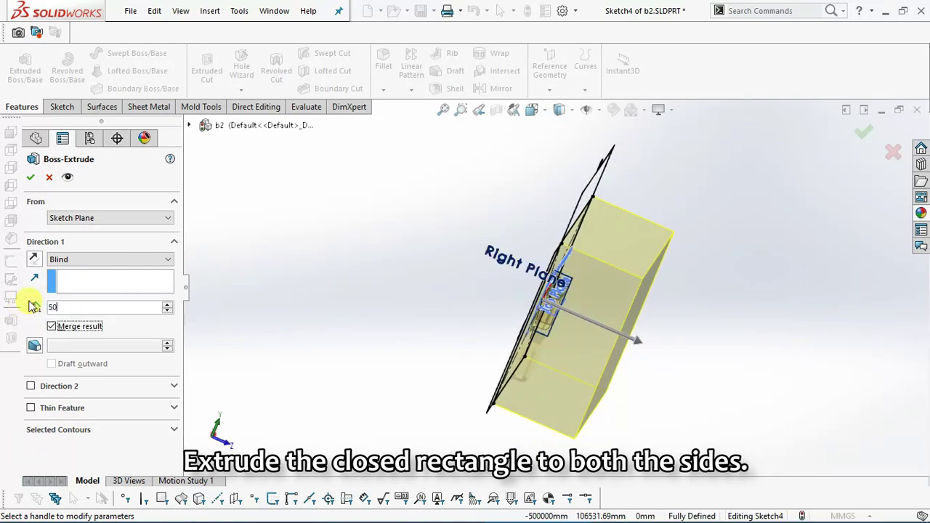
{"action": "key", "text": "Tab"}
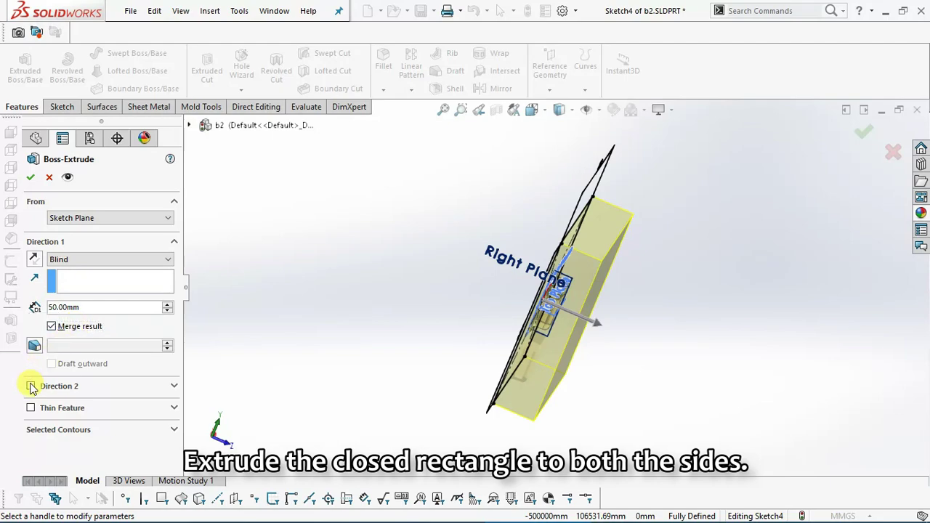
Add a second extrusion direction 40 mm deep
{"action": "left_click", "coordinate": [30, 386]}
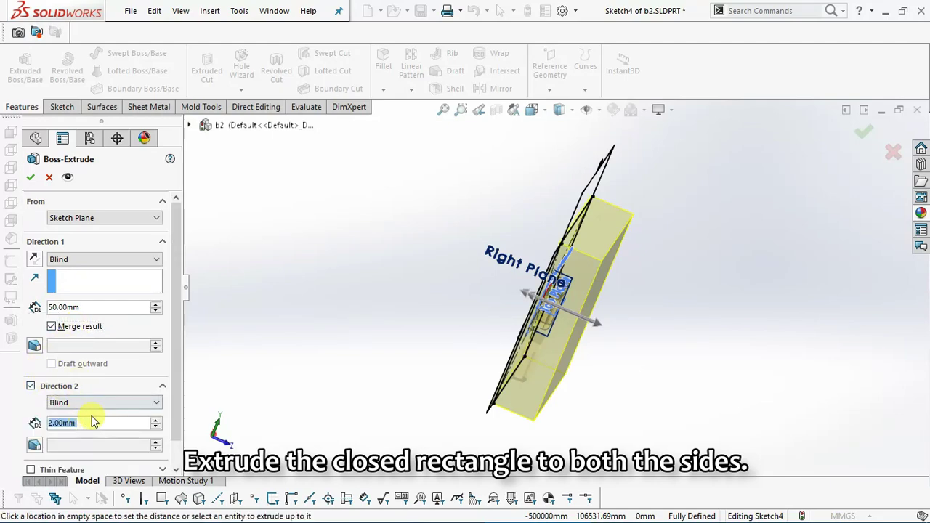
{"action": "type", "text": "20"}
{"action": "key", "text": "Tab"}
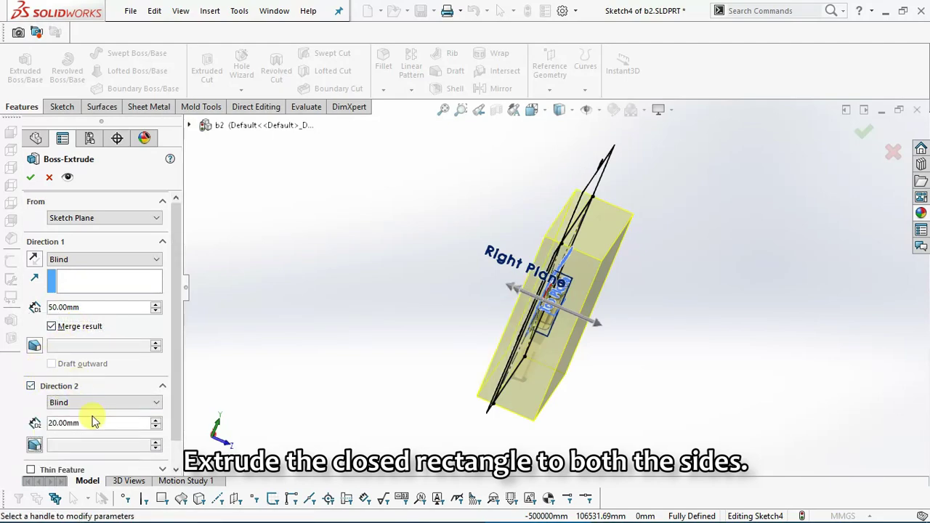
{"action": "mouse_move", "coordinate": [526, 294]}
{"action": "middle_mouse_down"}
{"action": "mouse_move", "coordinate": [538, 285]}
{"action": "mouse_move", "coordinate": [492, 270]}
{"action": "middle_mouse_up"}
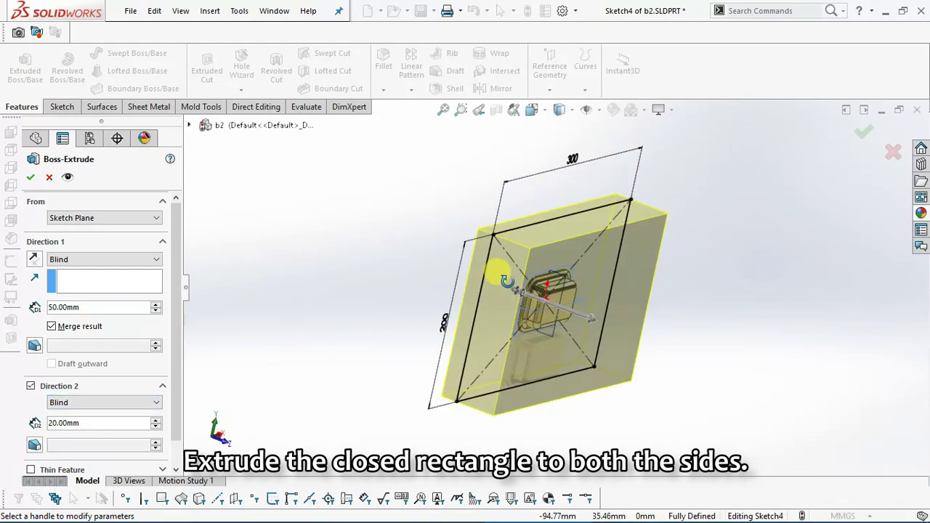
{"action": "left_click", "coordinate": [106, 422]}
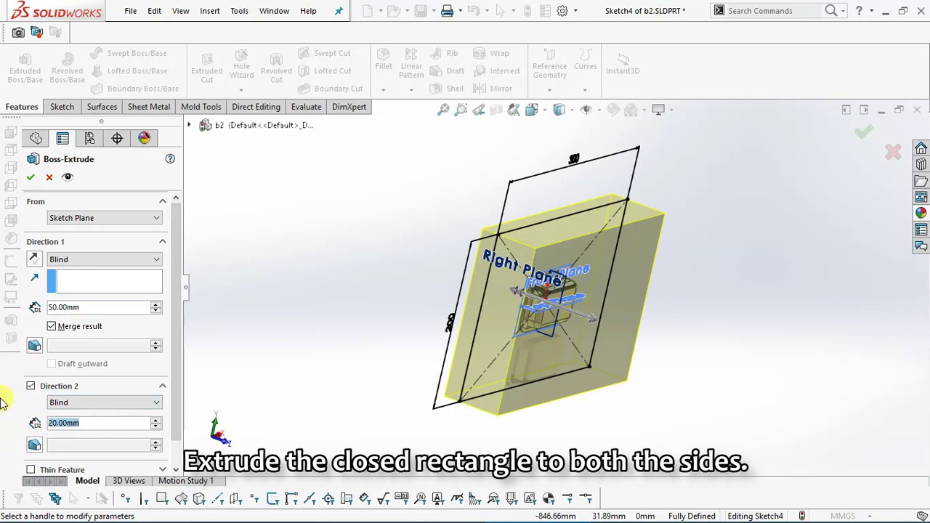
{"action": "type", "text": "40"}
{"action": "key", "text": "Return"}
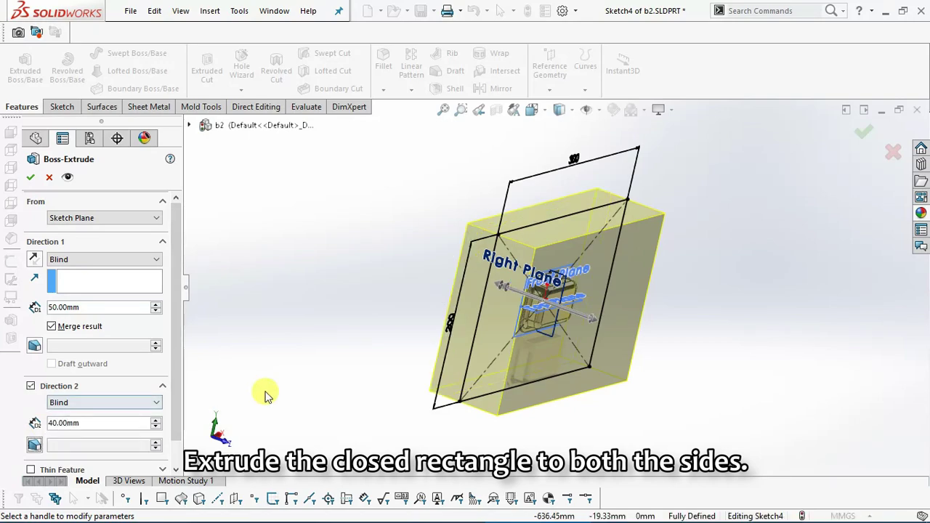
{"action": "middle_click_drag", "start_coordinate": [569, 274], "coordinate": [535, 313]}
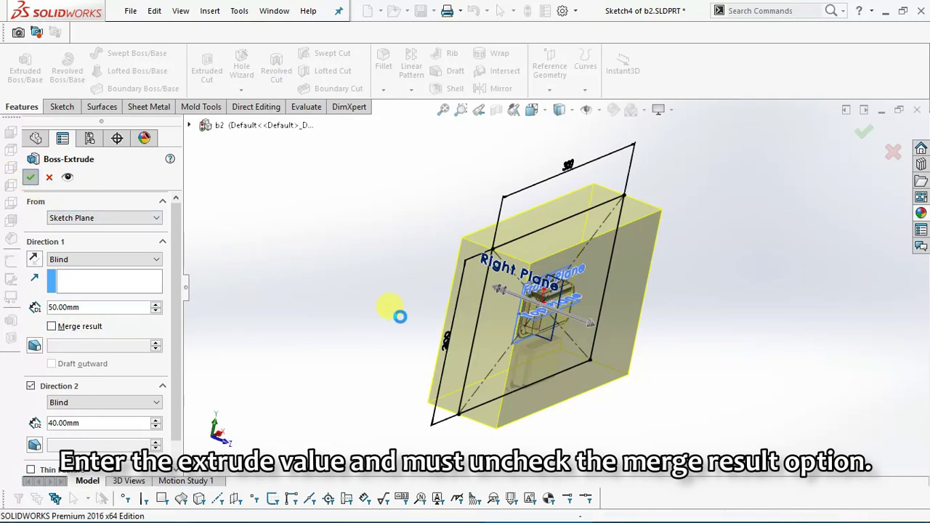
Confirm the Boss-Extrude3 block and make it transparent so the gold tray shows through
{"action": "key", "text": "Return"}
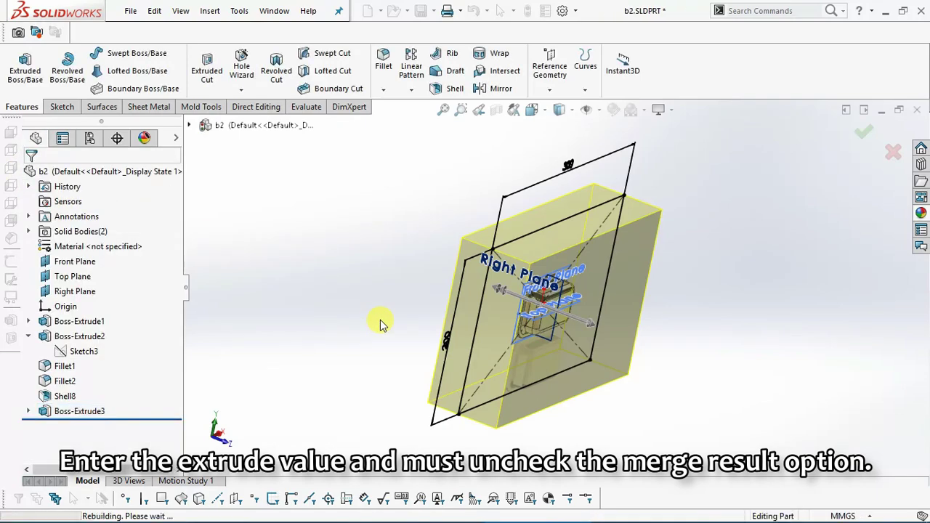
{"action": "mouse_move", "coordinate": [380, 322]}
{"action": "middle_mouse_down"}
{"action": "mouse_move", "coordinate": [321, 312]}
{"action": "mouse_move", "coordinate": [336, 329]}
{"action": "middle_mouse_up"}
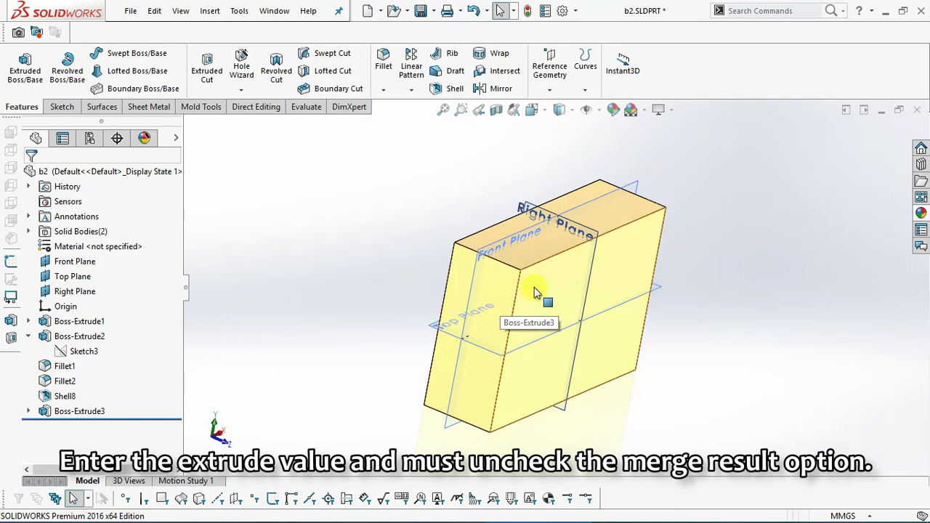
{"action": "scroll", "coordinate": [509, 301], "scroll_direction": "down", "scroll_amount": 1}
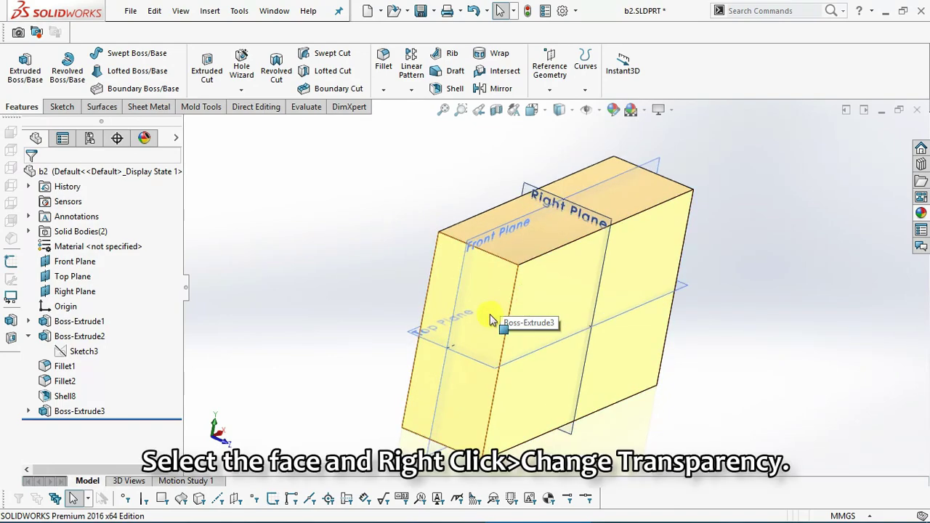
{"action": "left_click", "coordinate": [497, 314]}
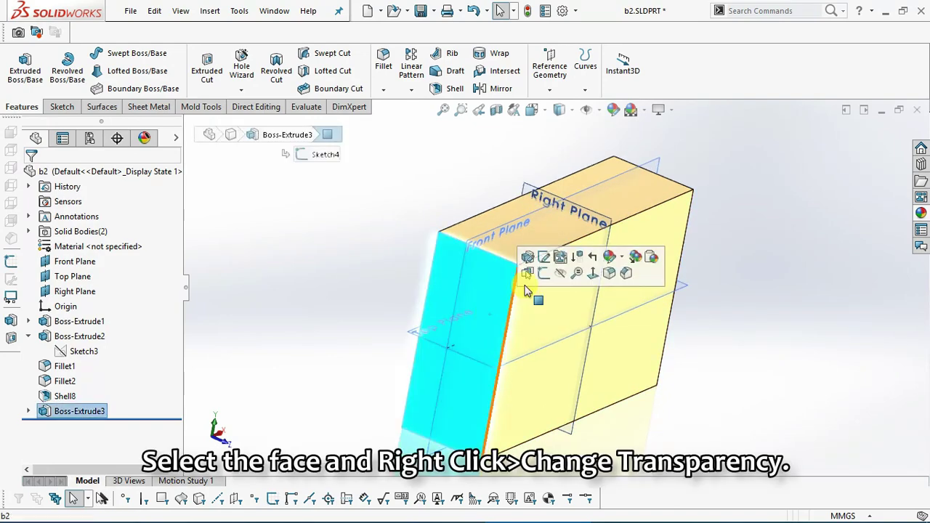
{"action": "right_click", "coordinate": [484, 320]}
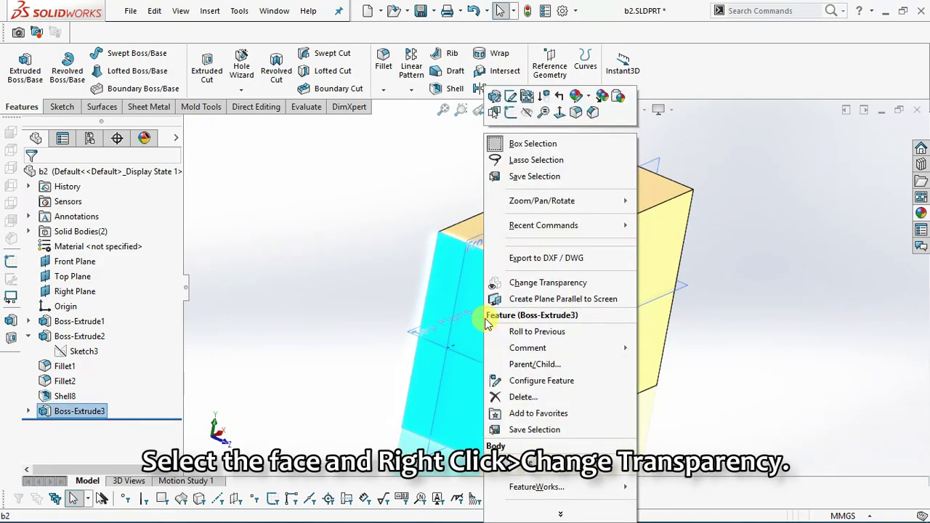
{"action": "left_click", "coordinate": [538, 283]}
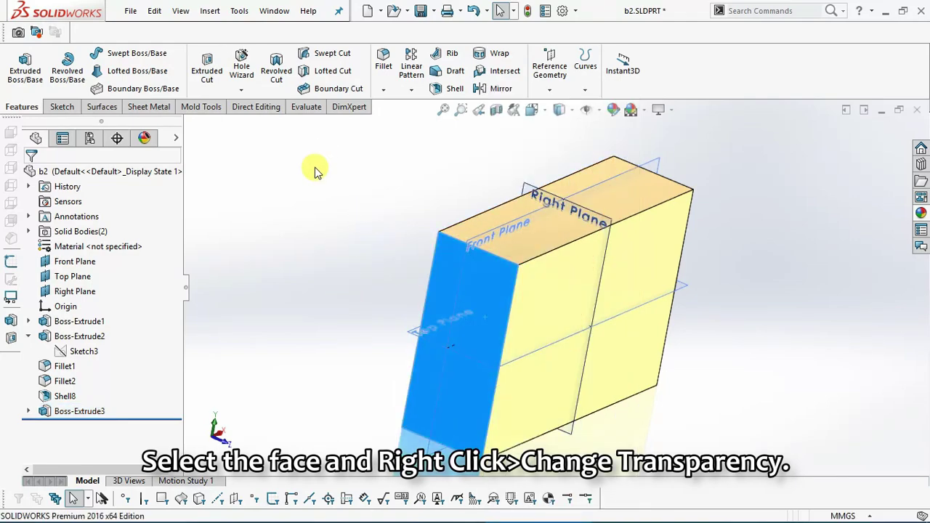
{"action": "mouse_move", "coordinate": [315, 172]}
{"action": "middle_mouse_down"}
{"action": "mouse_move", "coordinate": [404, 245]}
{"action": "mouse_move", "coordinate": [477, 207]}
{"action": "mouse_move", "coordinate": [478, 234]}
{"action": "mouse_move", "coordinate": [410, 264]}
{"action": "mouse_move", "coordinate": [473, 295]}
{"action": "mouse_move", "coordinate": [475, 283]}
{"action": "mouse_move", "coordinate": [463, 285]}
{"action": "mouse_move", "coordinate": [549, 249]}
{"action": "mouse_move", "coordinate": [535, 247]}
{"action": "mouse_move", "coordinate": [549, 250]}
{"action": "mouse_move", "coordinate": [516, 262]}
{"action": "mouse_move", "coordinate": [588, 249]}
{"action": "middle_mouse_up"}
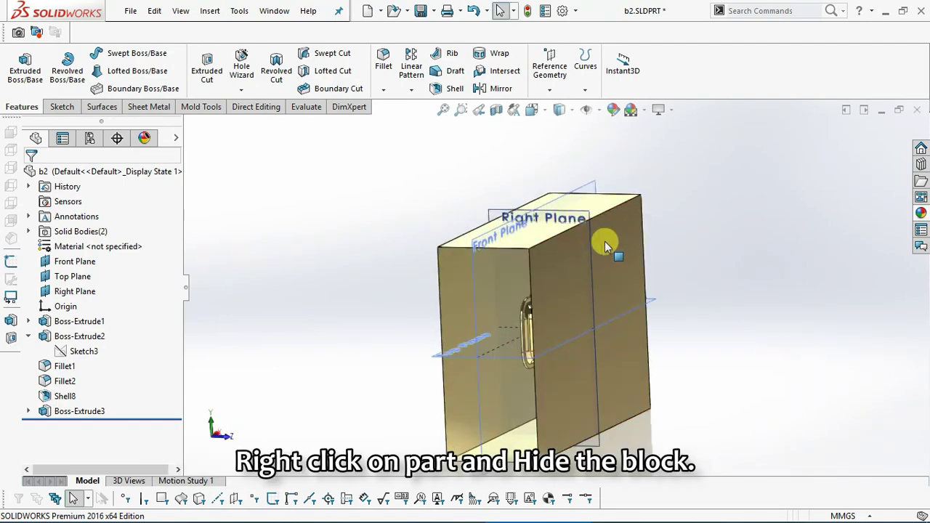
Select the block's front face and turn the view straight-on
{"action": "left_click", "coordinate": [615, 245]}
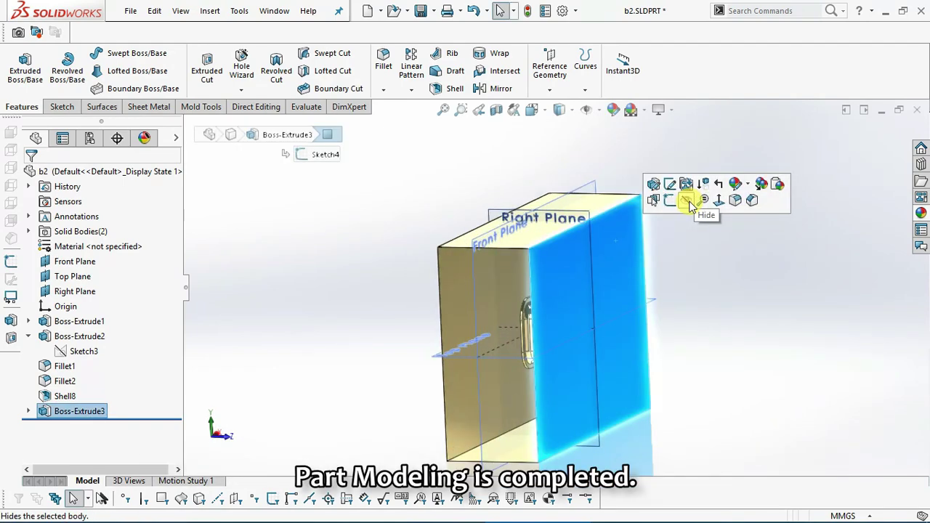
{"action": "mouse_move", "coordinate": [579, 353]}
{"action": "middle_mouse_down"}
{"action": "mouse_move", "coordinate": [504, 305]}
{"action": "mouse_move", "coordinate": [504, 270]}
{"action": "mouse_move", "coordinate": [566, 267]}
{"action": "mouse_move", "coordinate": [509, 265]}
{"action": "mouse_move", "coordinate": [544, 245]}
{"action": "mouse_move", "coordinate": [521, 219]}
{"action": "mouse_move", "coordinate": [530, 211]}
{"action": "mouse_move", "coordinate": [550, 235]}
{"action": "mouse_move", "coordinate": [544, 250]}
{"action": "middle_mouse_up"}
{"action": "scroll", "coordinate": [538, 236], "scroll_direction": "down", "scroll_amount": 3}
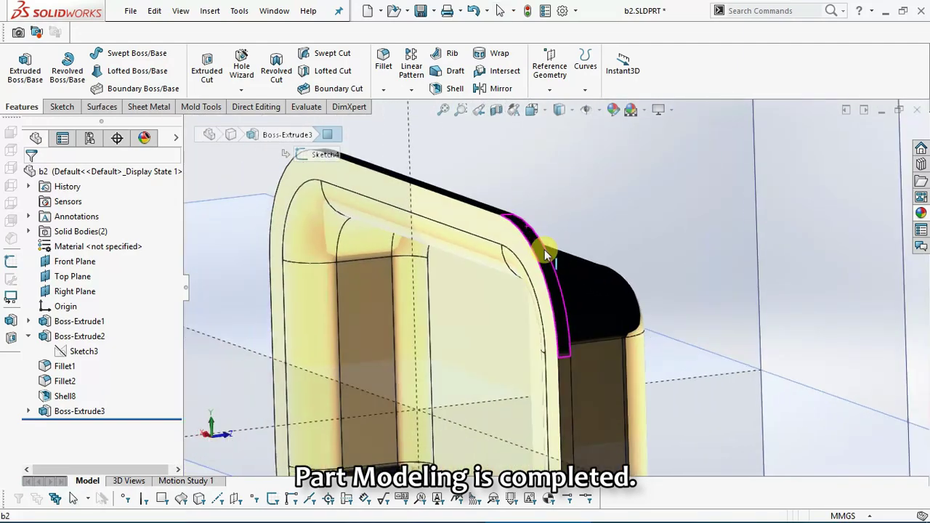
{"action": "scroll", "coordinate": [542, 269], "scroll_direction": "up", "scroll_amount": 3}
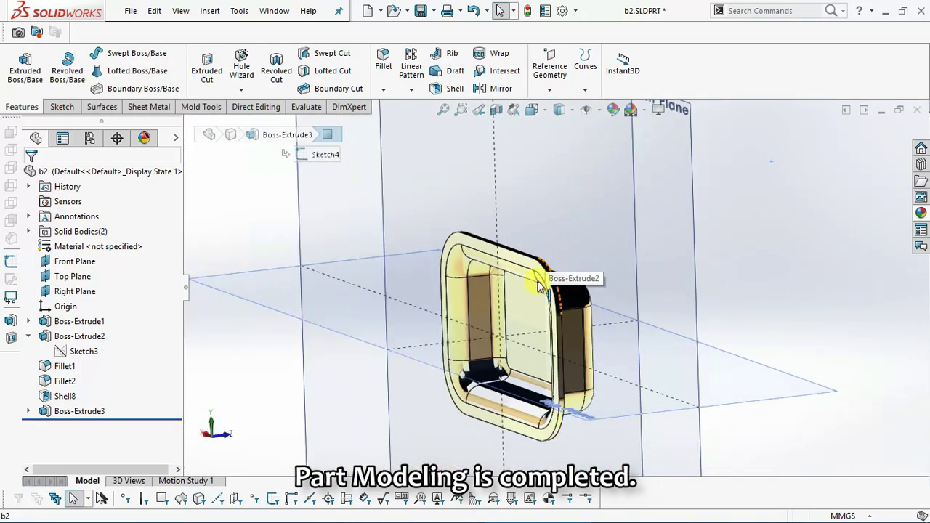
Start an Offset Surface from the Mold Tools
{"action": "left_click", "coordinate": [109, 106]}
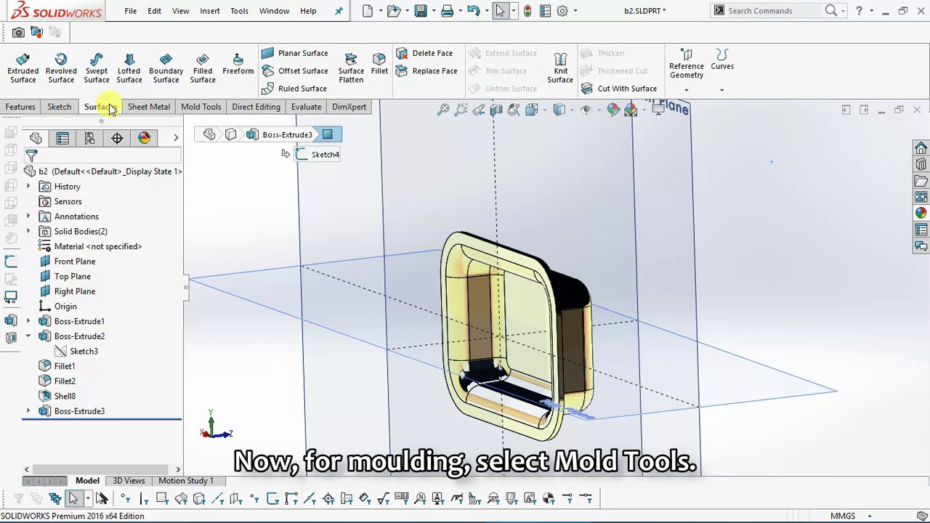
{"action": "left_click", "coordinate": [191, 107]}
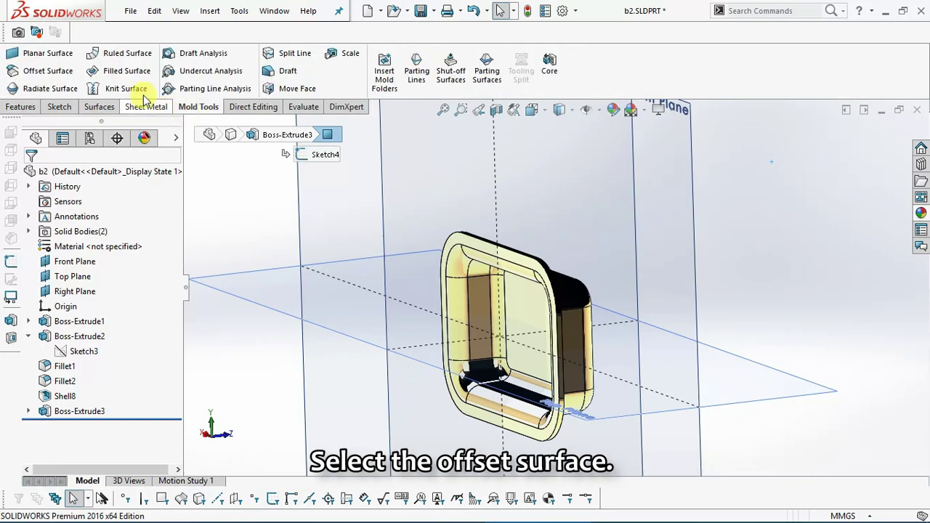
{"action": "left_click", "coordinate": [44, 70]}
Set the offset distance to 0 and clear the preselected Face<1>
{"action": "double_click", "coordinate": [93, 253]}
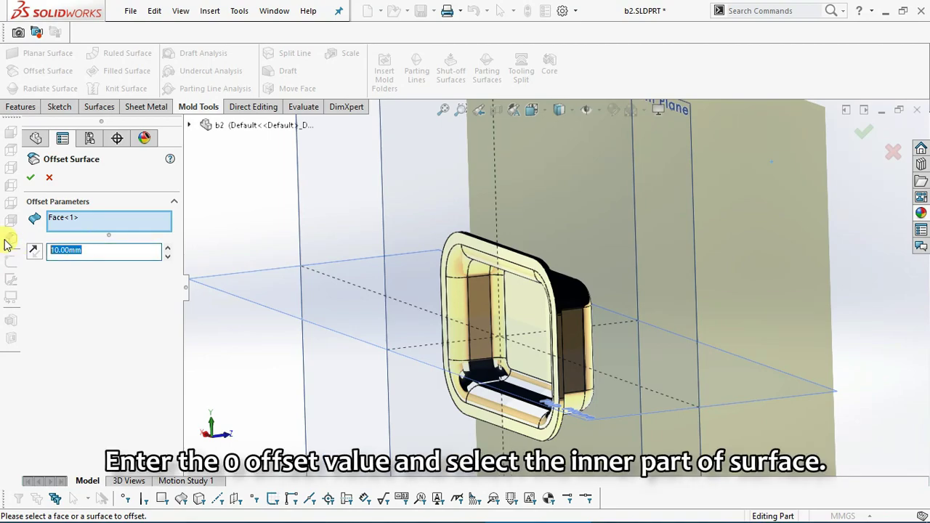
{"action": "type", "text": "0"}
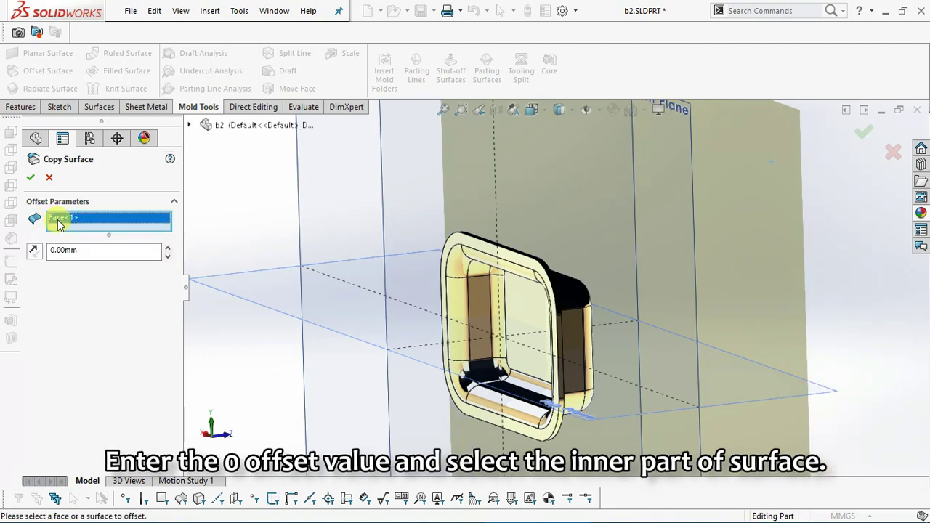
{"action": "right_click", "coordinate": [61, 221]}
{"action": "left_click", "coordinate": [67, 248]}
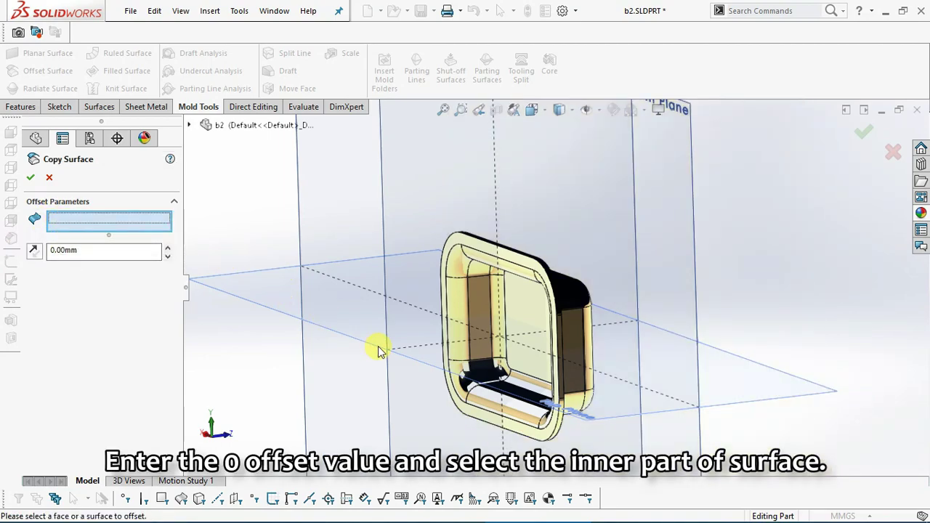
Select the tray's rim, inner bottom, fillet and wall faces for the copy
{"action": "middle_click_drag", "start_coordinate": [378, 350], "coordinate": [675, 269]}
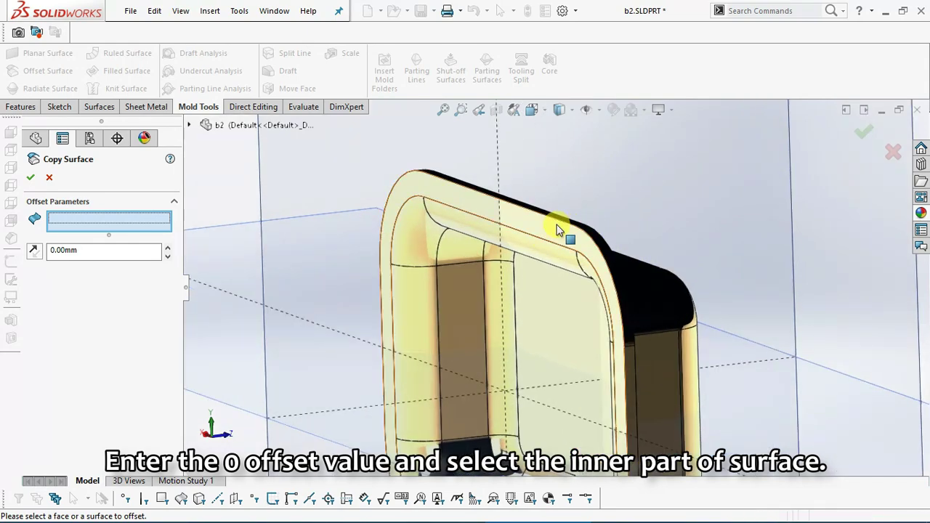
{"action": "left_click", "coordinate": [560, 229]}
{"action": "mouse_move", "coordinate": [525, 298]}
{"action": "middle_mouse_down"}
{"action": "mouse_move", "coordinate": [568, 220]}
{"action": "mouse_move", "coordinate": [530, 228]}
{"action": "middle_mouse_up"}
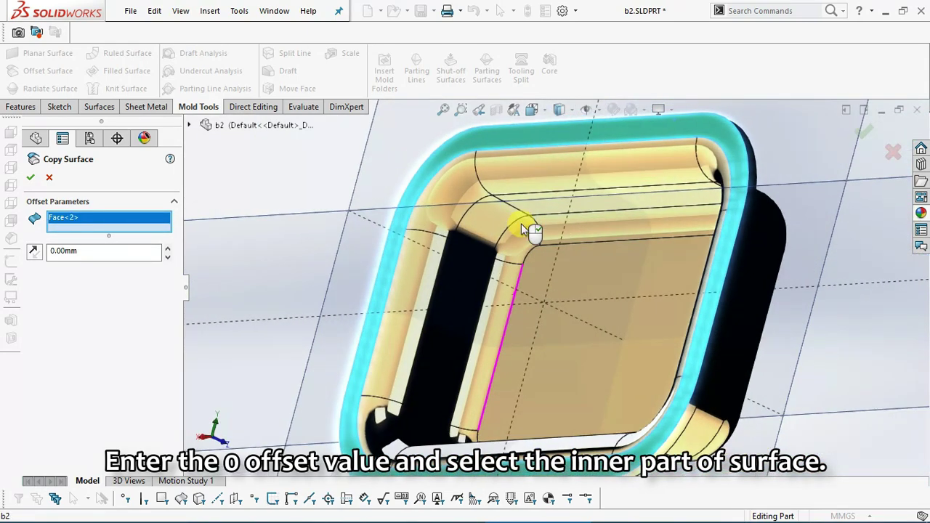
{"action": "left_click", "coordinate": [452, 215]}
{"action": "left_click", "coordinate": [521, 245]}
{"action": "left_click", "coordinate": [549, 266]}
{"action": "left_click", "coordinate": [551, 230]}
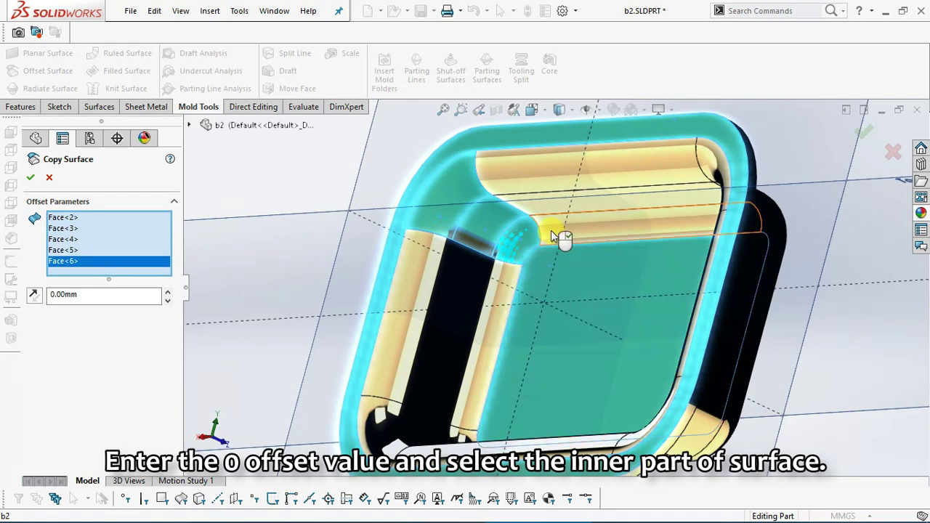
{"action": "left_click", "coordinate": [550, 215]}
{"action": "left_click", "coordinate": [541, 183]}
{"action": "left_click", "coordinate": [541, 184]}
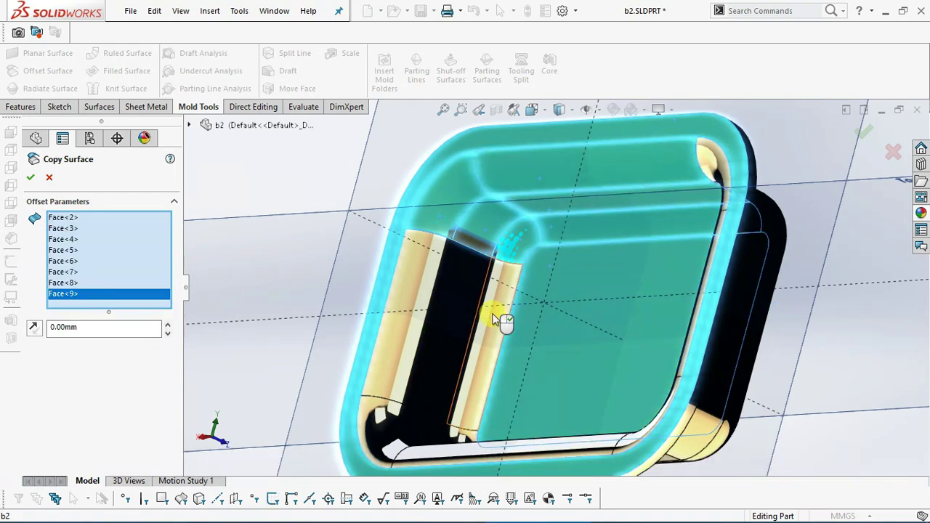
{"action": "left_click", "coordinate": [458, 308]}
{"action": "left_click", "coordinate": [421, 303]}
{"action": "left_click", "coordinate": [430, 327]}
{"action": "middle_click_drag", "start_coordinate": [430, 327], "coordinate": [461, 432]}
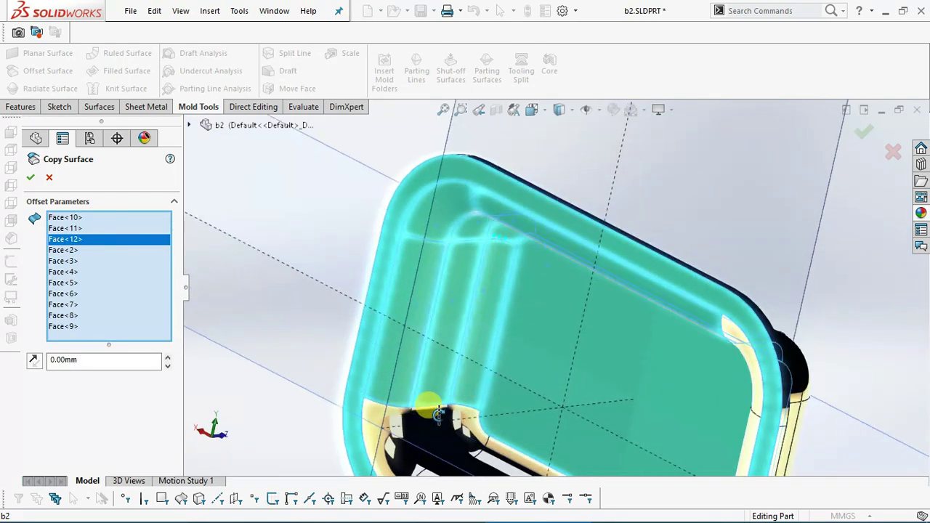
{"action": "left_click", "coordinate": [433, 438]}
{"action": "left_click", "coordinate": [404, 440]}
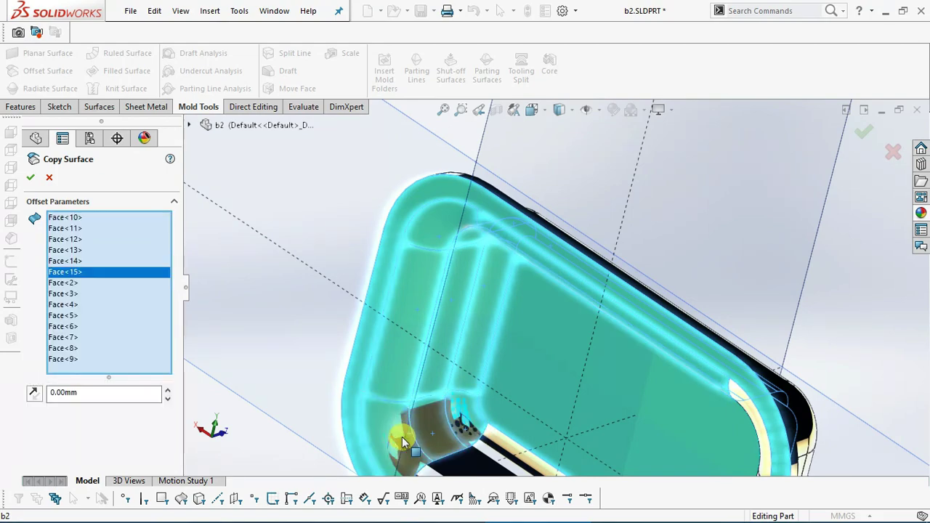
Add the groove, end fillet, side and corner faces to the selection
{"action": "scroll", "coordinate": [470, 439], "scroll_direction": "up", "scroll_amount": 2}
{"action": "scroll", "coordinate": [608, 369], "scroll_direction": "down", "scroll_amount": 5}
{"action": "left_click", "coordinate": [594, 335]}
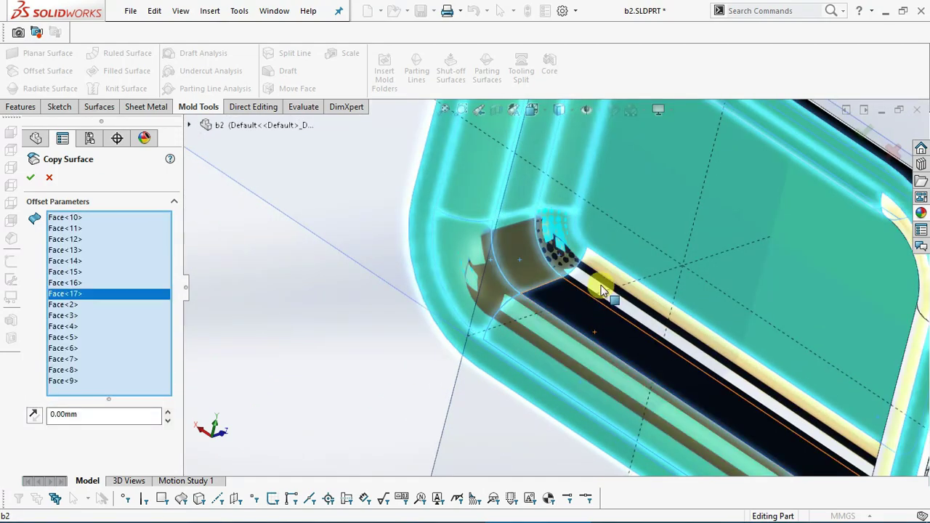
{"action": "left_click", "coordinate": [603, 286]}
{"action": "scroll", "coordinate": [559, 373], "scroll_direction": "up", "scroll_amount": 3}
{"action": "scroll", "coordinate": [704, 316], "scroll_direction": "down", "scroll_amount": 2}
{"action": "scroll", "coordinate": [710, 309], "scroll_direction": "down", "scroll_amount": 2}
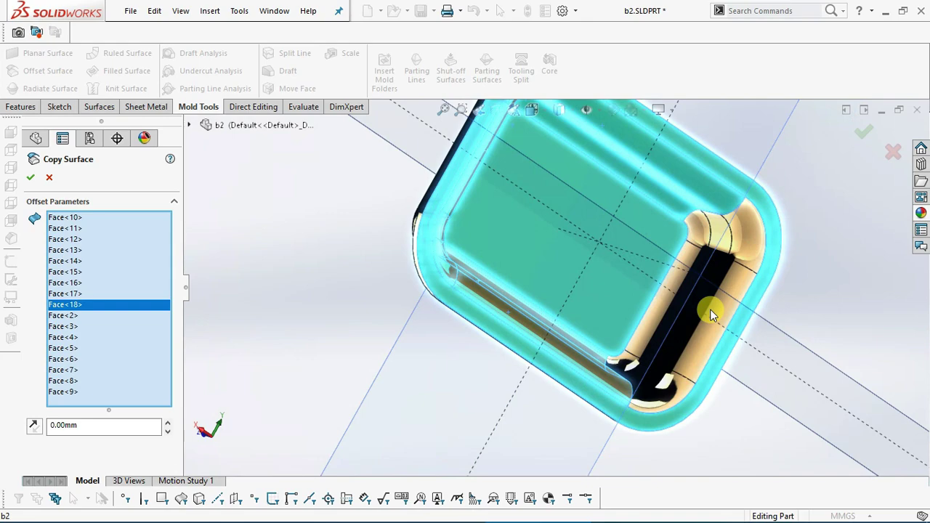
{"action": "scroll", "coordinate": [710, 308], "scroll_direction": "down", "scroll_amount": 2}
{"action": "left_click", "coordinate": [699, 184]}
{"action": "left_click", "coordinate": [671, 179]}
{"action": "left_click", "coordinate": [630, 255]}
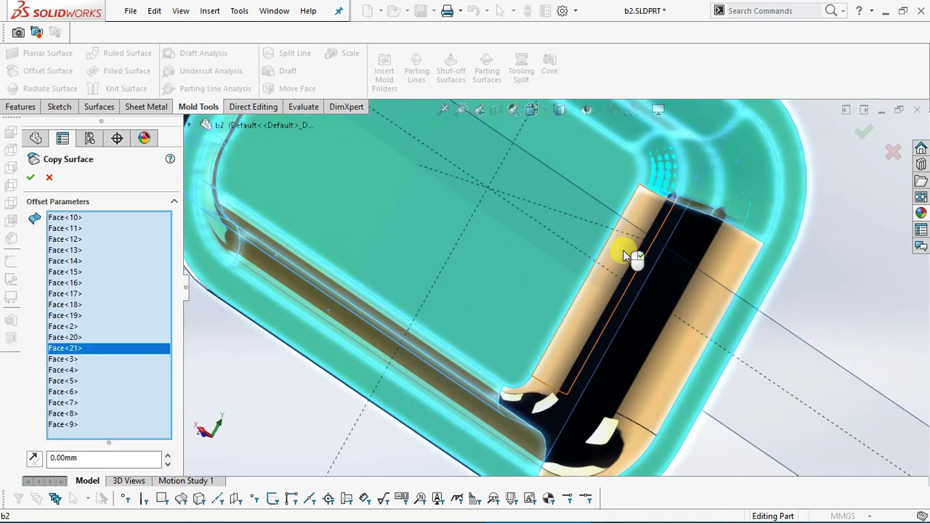
{"action": "left_click", "coordinate": [666, 298]}
{"action": "left_click", "coordinate": [673, 327]}
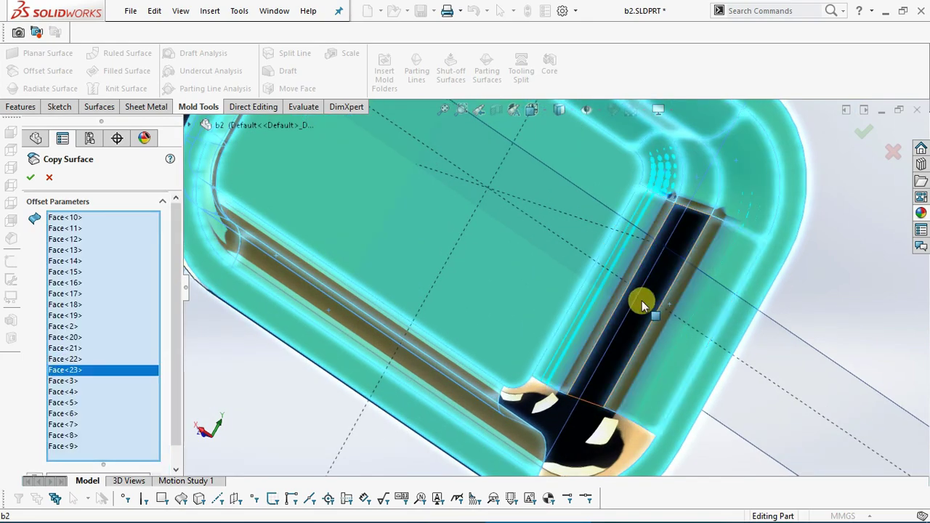
{"action": "left_click", "coordinate": [642, 305]}
{"action": "left_click", "coordinate": [560, 417]}
{"action": "left_click", "coordinate": [527, 396]}
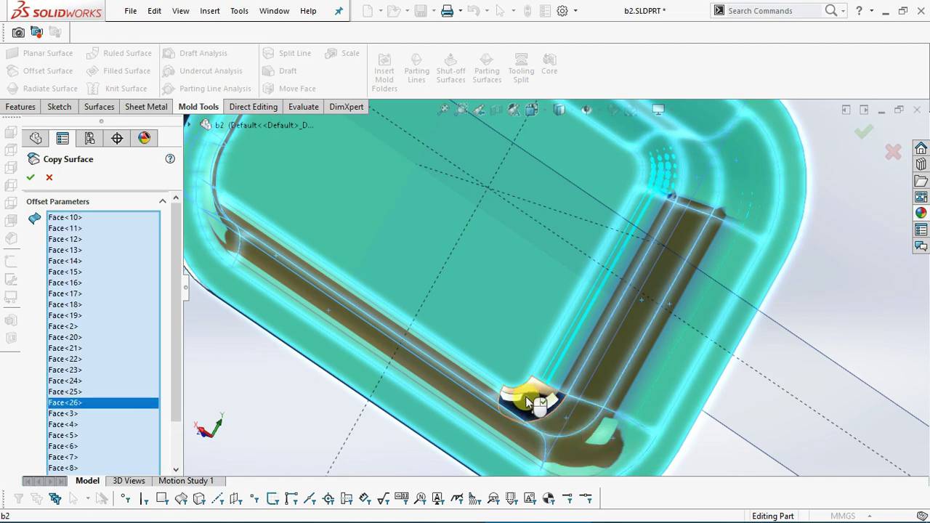
{"action": "left_click", "coordinate": [519, 386]}
Check the face selection and confirm the copy as Surface-Offset1
{"action": "mouse_move", "coordinate": [520, 385]}
{"action": "middle_mouse_down"}
{"action": "mouse_move", "coordinate": [563, 440]}
{"action": "mouse_move", "coordinate": [484, 365]}
{"action": "mouse_move", "coordinate": [436, 349]}
{"action": "mouse_move", "coordinate": [540, 370]}
{"action": "mouse_move", "coordinate": [511, 314]}
{"action": "mouse_move", "coordinate": [508, 395]}
{"action": "mouse_move", "coordinate": [490, 384]}
{"action": "mouse_move", "coordinate": [448, 319]}
{"action": "mouse_move", "coordinate": [421, 370]}
{"action": "mouse_move", "coordinate": [386, 357]}
{"action": "mouse_move", "coordinate": [430, 344]}
{"action": "middle_mouse_up"}
{"action": "scroll", "coordinate": [430, 345], "scroll_direction": "up", "scroll_amount": 5}
{"action": "scroll", "coordinate": [540, 218], "scroll_direction": "down", "scroll_amount": 5}
{"action": "mouse_move", "coordinate": [504, 243]}
{"action": "middle_mouse_down"}
{"action": "mouse_move", "coordinate": [550, 191]}
{"action": "mouse_move", "coordinate": [551, 232]}
{"action": "mouse_move", "coordinate": [427, 335]}
{"action": "middle_mouse_up"}
{"action": "scroll", "coordinate": [395, 370], "scroll_direction": "down", "scroll_amount": 3}
{"action": "scroll", "coordinate": [395, 370], "scroll_direction": "up", "scroll_amount": 2}
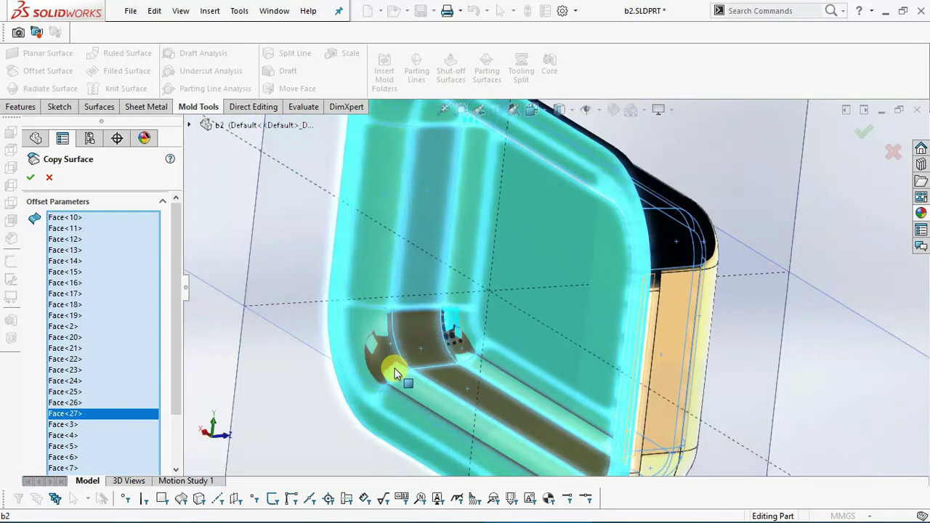
{"action": "scroll", "coordinate": [222, 316], "scroll_direction": "up", "scroll_amount": 3}
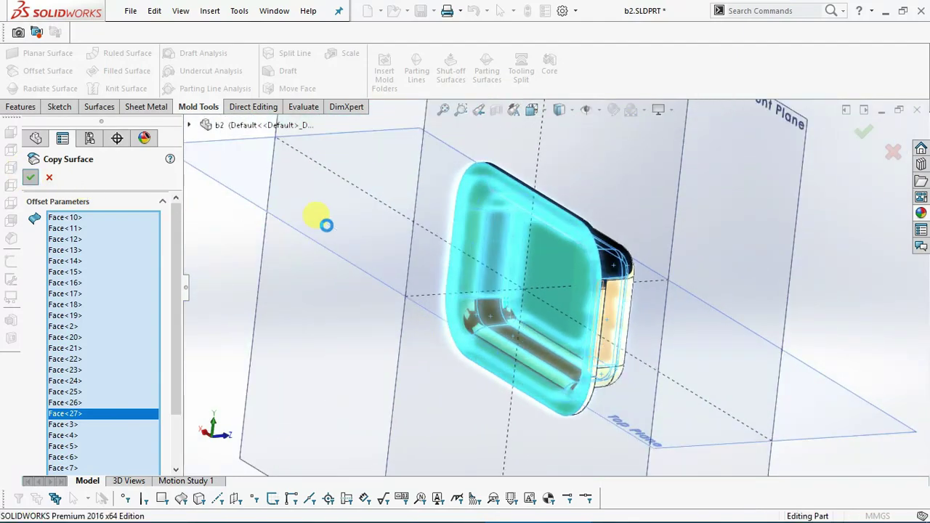
{"action": "key", "text": "ctrl+7"}
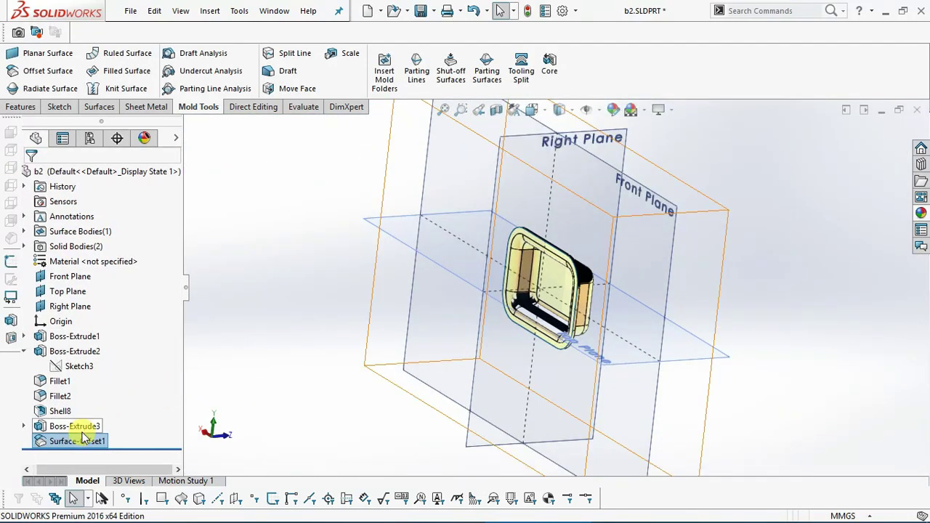
Apply the polished copper appearance to Surface-Offset1 and confirm it
{"action": "left_click", "coordinate": [82, 440]}
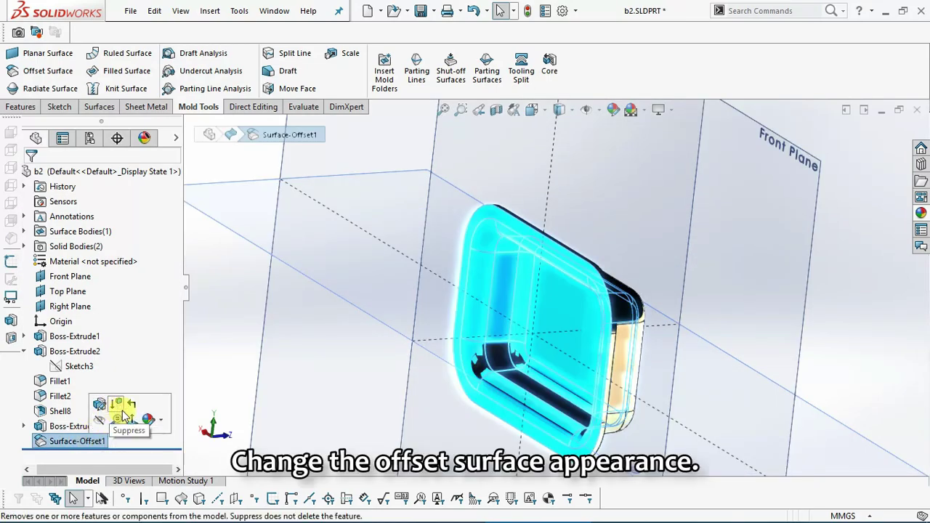
{"action": "left_click", "coordinate": [162, 422]}
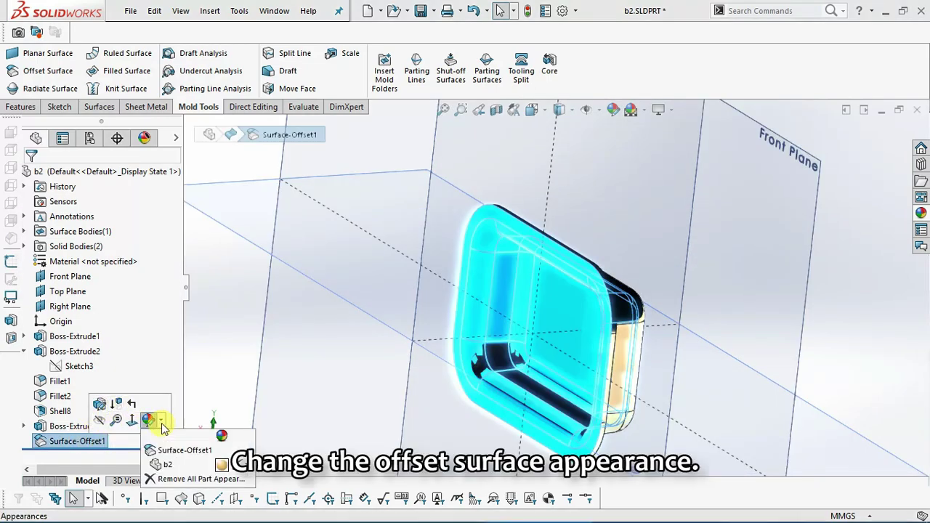
{"action": "left_click", "coordinate": [185, 452]}
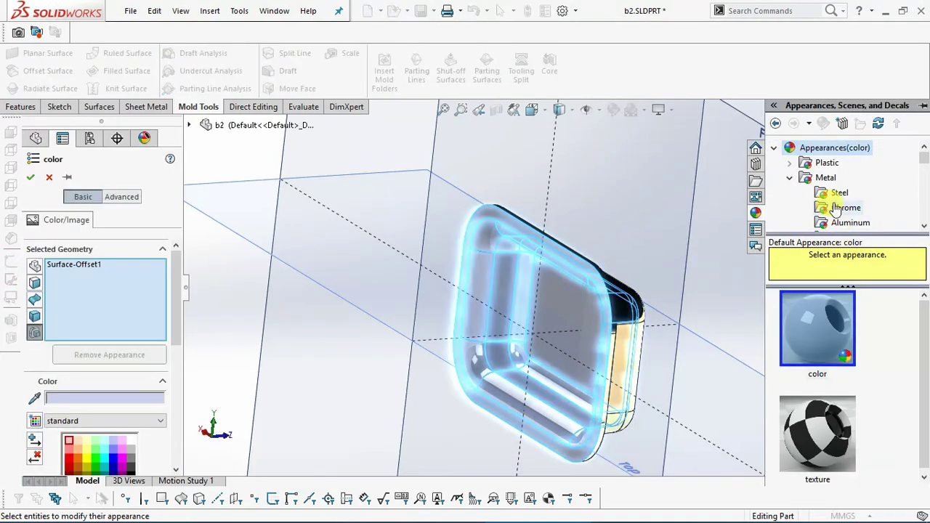
{"action": "left_click", "coordinate": [835, 215]}
{"action": "scroll", "coordinate": [838, 211], "scroll_direction": "down", "scroll_amount": 2}
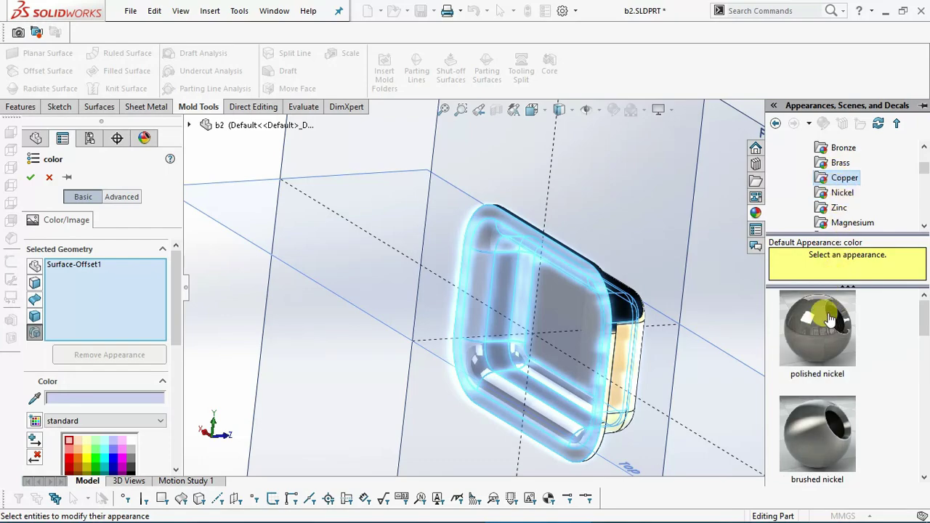
{"action": "left_click", "coordinate": [841, 307]}
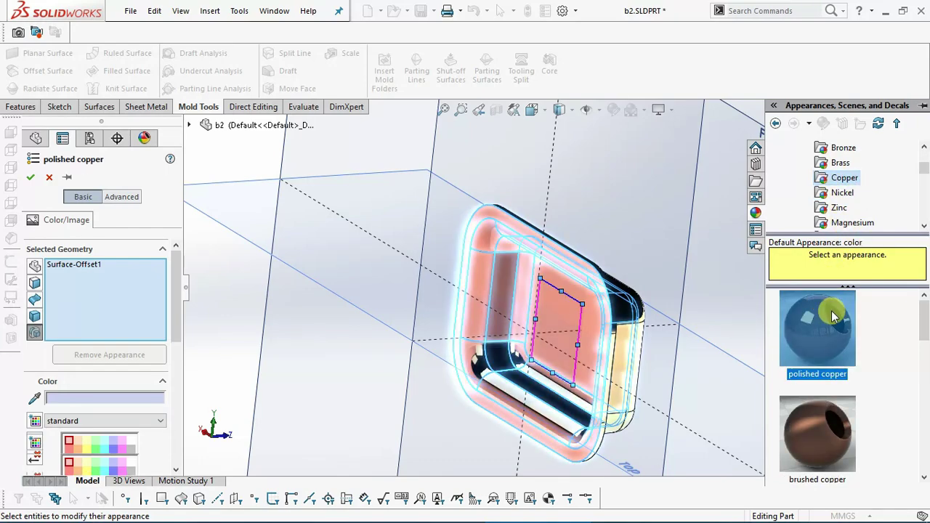
{"action": "right_click", "coordinate": [831, 312]}
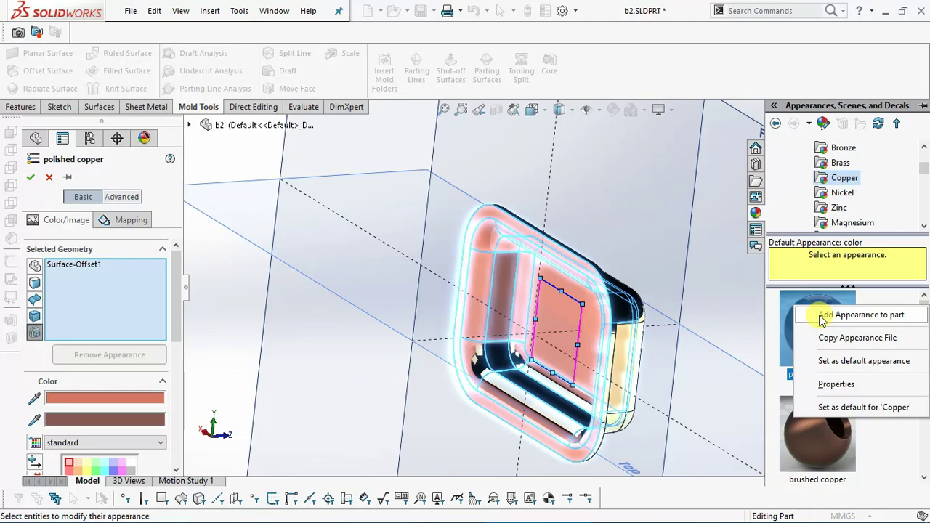
{"action": "left_click", "coordinate": [31, 179]}
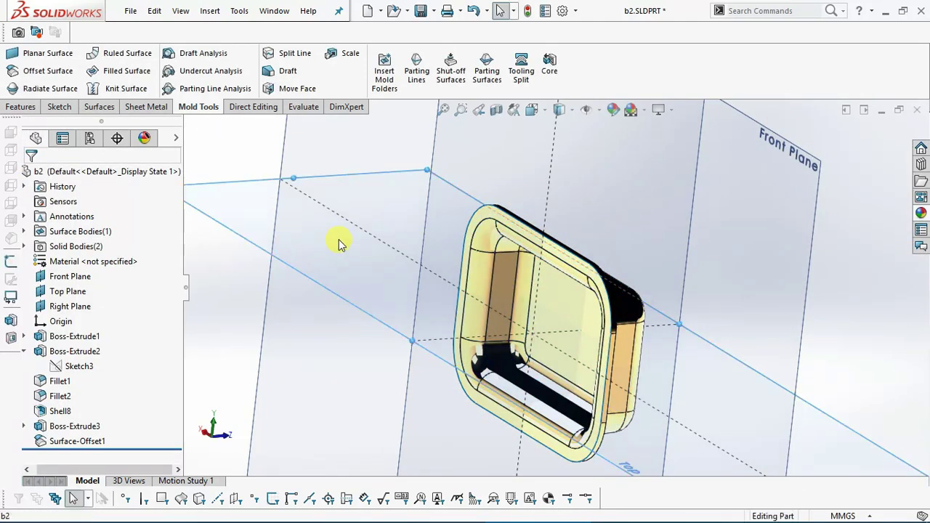
Hide the tray's Boss-Extrude1 solid body, leaving only the copper offset surface
{"action": "left_click", "coordinate": [349, 216]}
{"action": "mouse_move", "coordinate": [349, 216]}
{"action": "middle_mouse_down"}
{"action": "mouse_move", "coordinate": [347, 227]}
{"action": "mouse_move", "coordinate": [286, 218]}
{"action": "mouse_move", "coordinate": [337, 243]}
{"action": "middle_mouse_up"}
{"action": "left_click", "coordinate": [85, 441]}
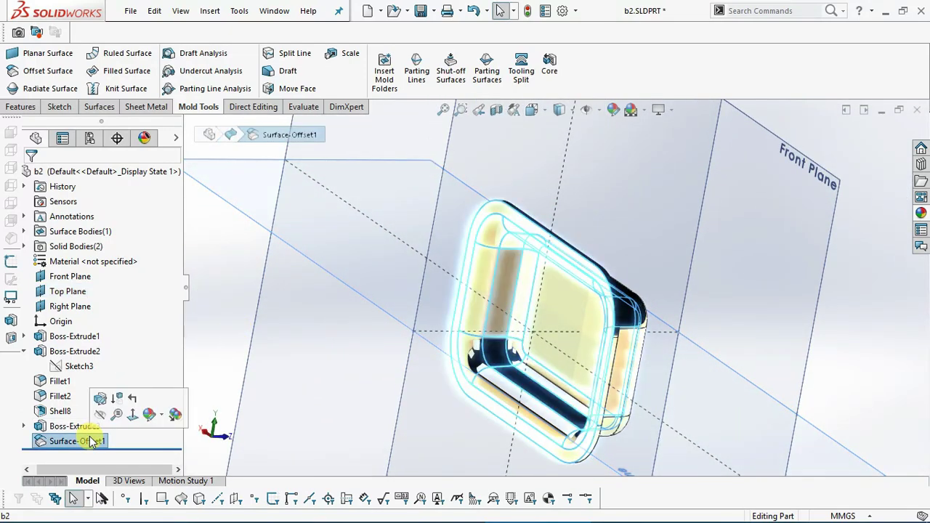
{"action": "left_click", "coordinate": [316, 345]}
{"action": "mouse_move", "coordinate": [317, 342]}
{"action": "middle_mouse_down"}
{"action": "mouse_move", "coordinate": [633, 300]}
{"action": "mouse_move", "coordinate": [577, 301]}
{"action": "mouse_move", "coordinate": [516, 339]}
{"action": "mouse_move", "coordinate": [519, 322]}
{"action": "mouse_move", "coordinate": [446, 328]}
{"action": "mouse_move", "coordinate": [445, 346]}
{"action": "mouse_move", "coordinate": [473, 343]}
{"action": "middle_mouse_up"}
{"action": "left_click", "coordinate": [558, 312]}
{"action": "left_click", "coordinate": [628, 267]}
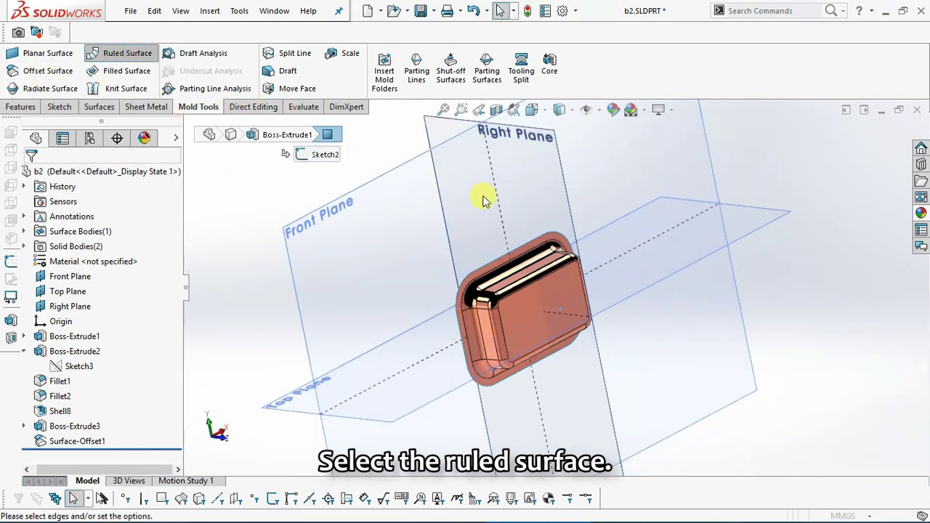
Pick the first five outer rim edges of the copper surface for the ruled surface
{"action": "middle_click_drag", "start_coordinate": [542, 239], "coordinate": [524, 249]}
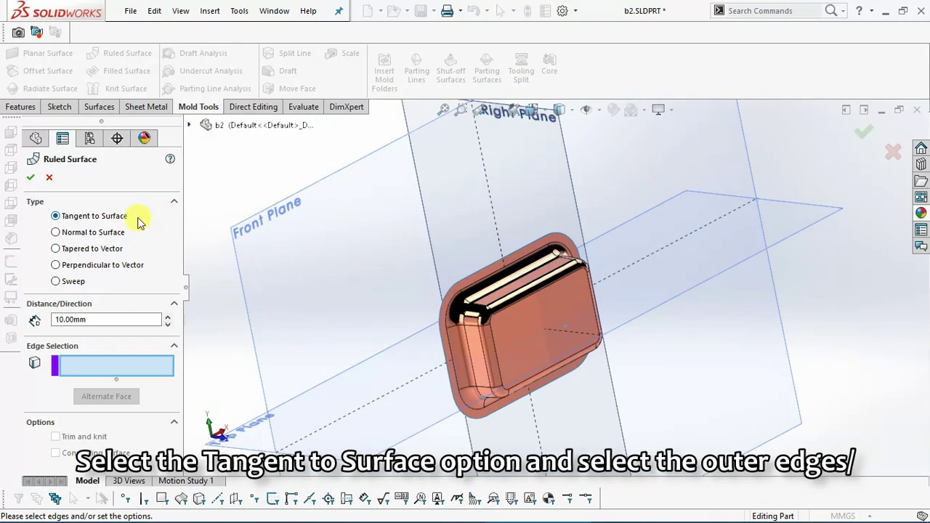
{"action": "left_click", "coordinate": [522, 247]}
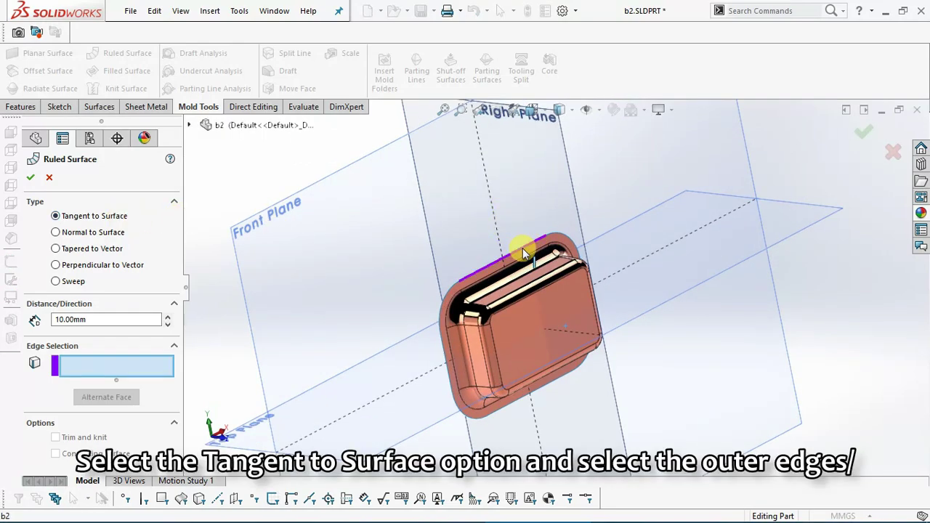
{"action": "scroll", "coordinate": [569, 238], "scroll_direction": "down", "scroll_amount": 3}
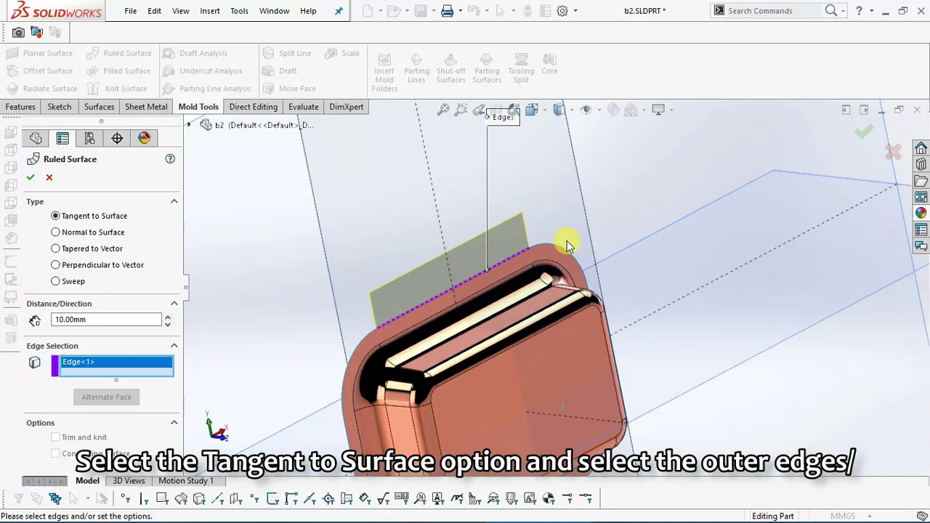
{"action": "left_click", "coordinate": [561, 246]}
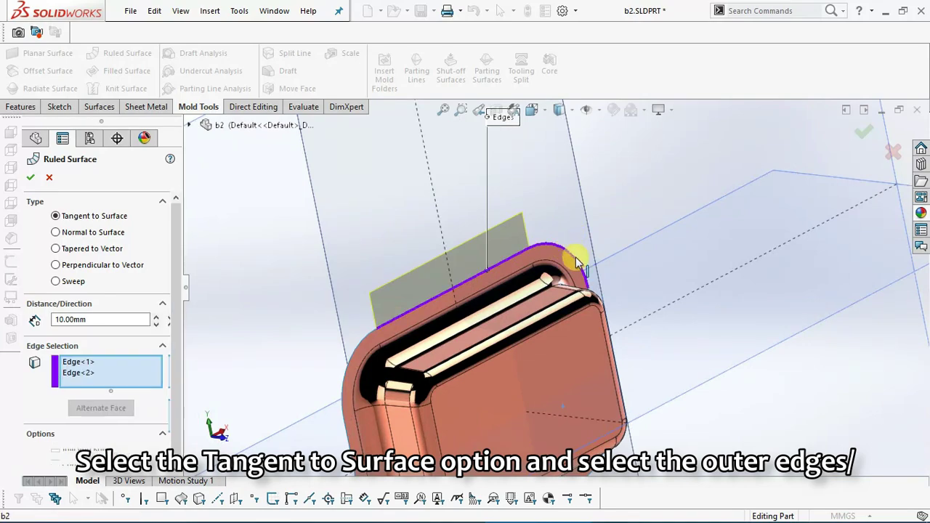
{"action": "left_click", "coordinate": [360, 349]}
{"action": "middle_click_drag", "start_coordinate": [360, 348], "coordinate": [467, 386]}
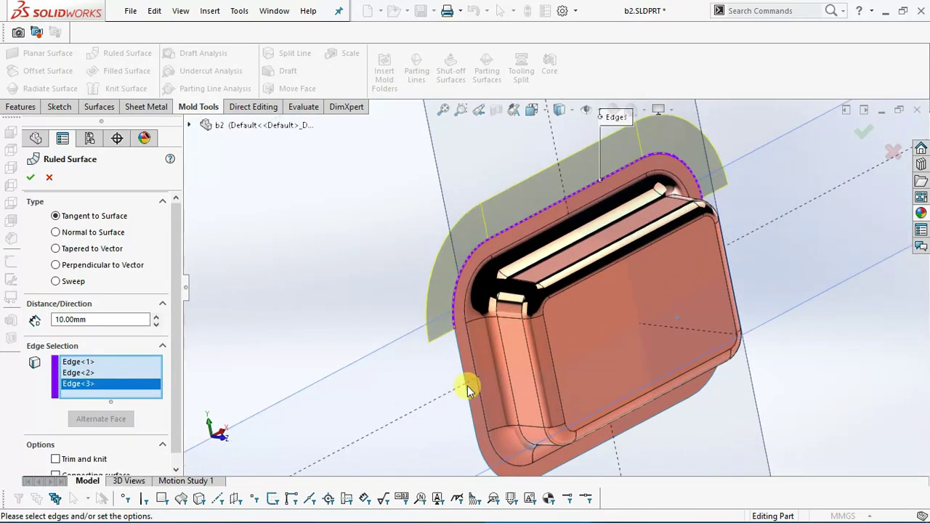
{"action": "left_click", "coordinate": [462, 367]}
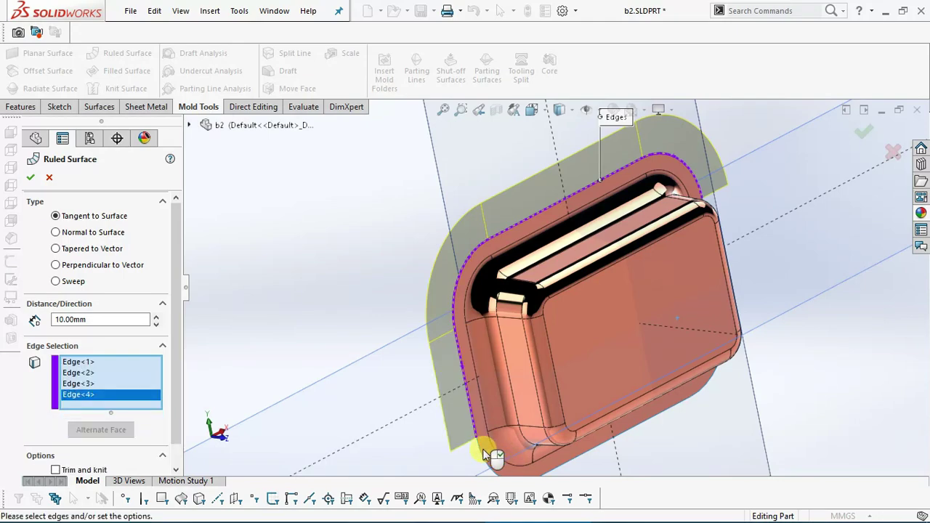
{"action": "left_click", "coordinate": [487, 451]}
Add the sixth, seventh and eighth outer edges to close the loop
{"action": "middle_click_drag", "start_coordinate": [529, 482], "coordinate": [540, 452]}
{"action": "left_click", "coordinate": [564, 385]}
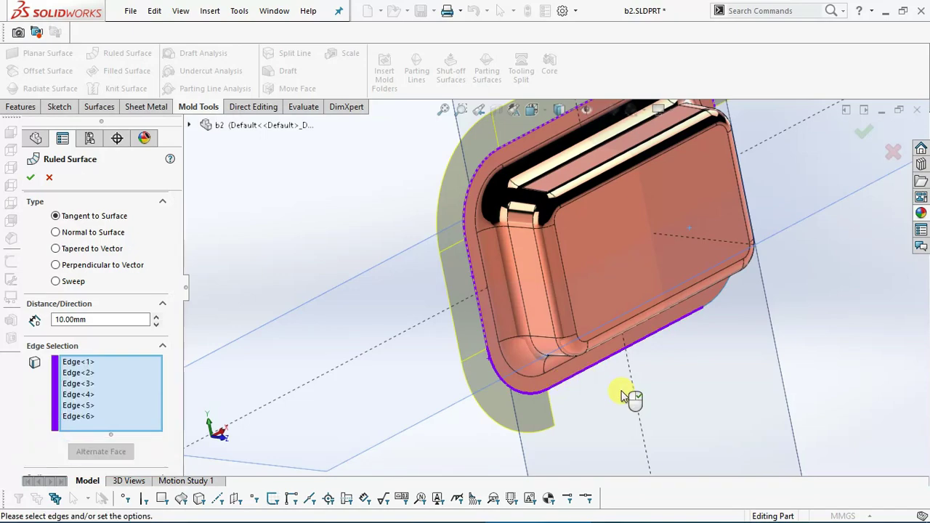
{"action": "scroll", "coordinate": [697, 298], "scroll_direction": "up", "scroll_amount": 3}
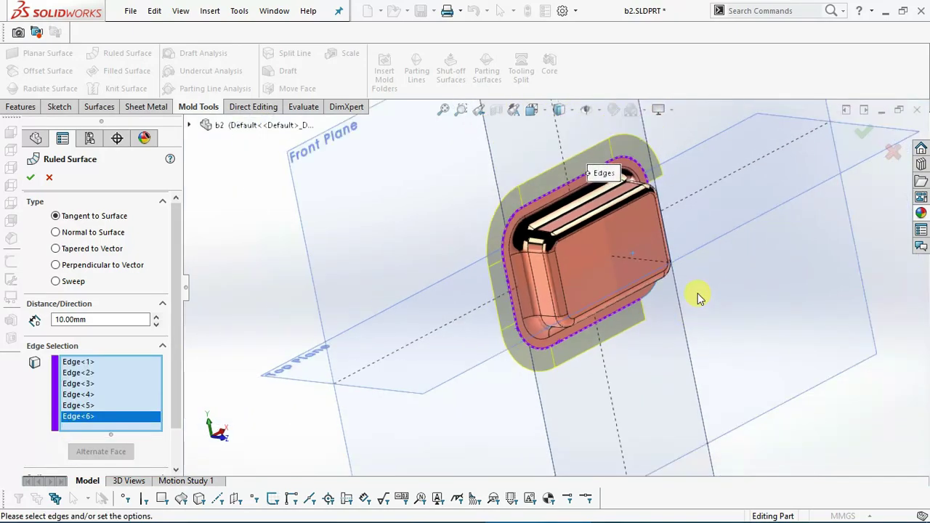
{"action": "left_click", "coordinate": [646, 295]}
{"action": "middle_click_drag", "start_coordinate": [651, 298], "coordinate": [682, 213]}
{"action": "scroll", "coordinate": [683, 211], "scroll_direction": "down", "scroll_amount": 2}
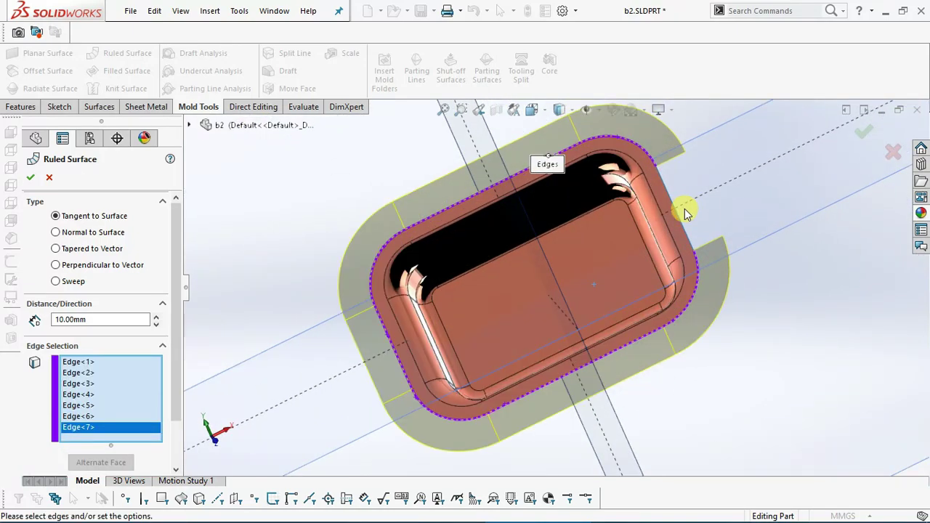
{"action": "left_click", "coordinate": [683, 225]}
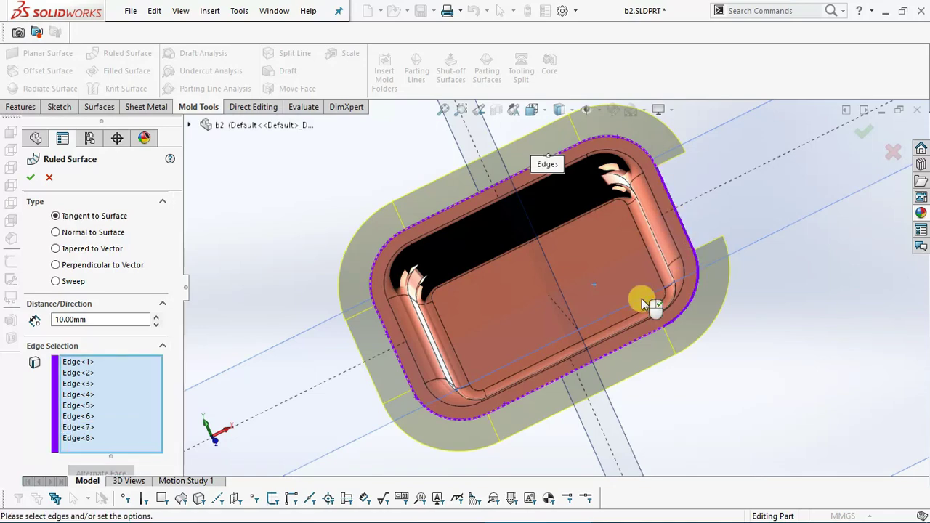
{"action": "scroll", "coordinate": [647, 305], "scroll_direction": "up", "scroll_amount": 2}
Orbit and zoom to inspect the 200 mm tangent ruled-surface preview
{"action": "mouse_move", "coordinate": [498, 343]}
{"action": "middle_mouse_down"}
{"action": "mouse_move", "coordinate": [709, 282]}
{"action": "mouse_move", "coordinate": [565, 285]}
{"action": "middle_mouse_up"}
{"action": "scroll", "coordinate": [565, 285], "scroll_direction": "down", "scroll_amount": 2}
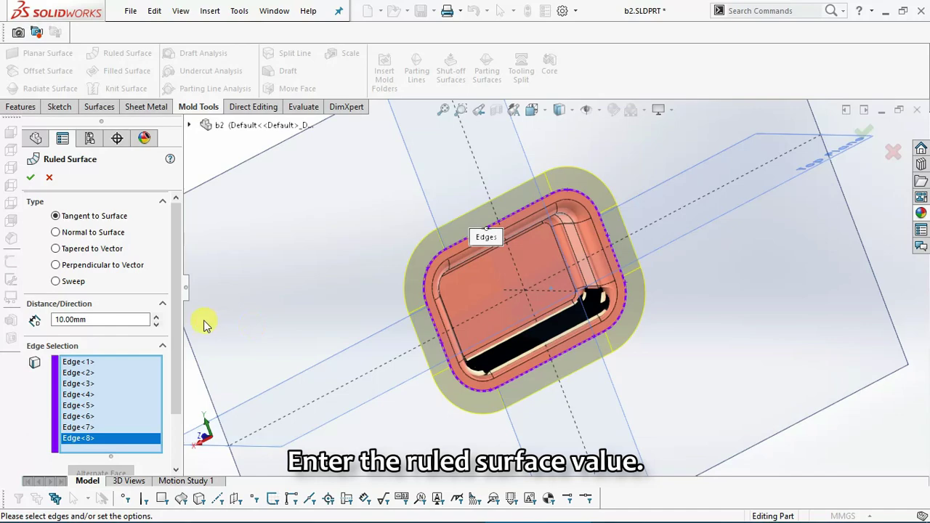
{"action": "scroll", "coordinate": [178, 333], "scroll_direction": "down", "scroll_amount": 3}
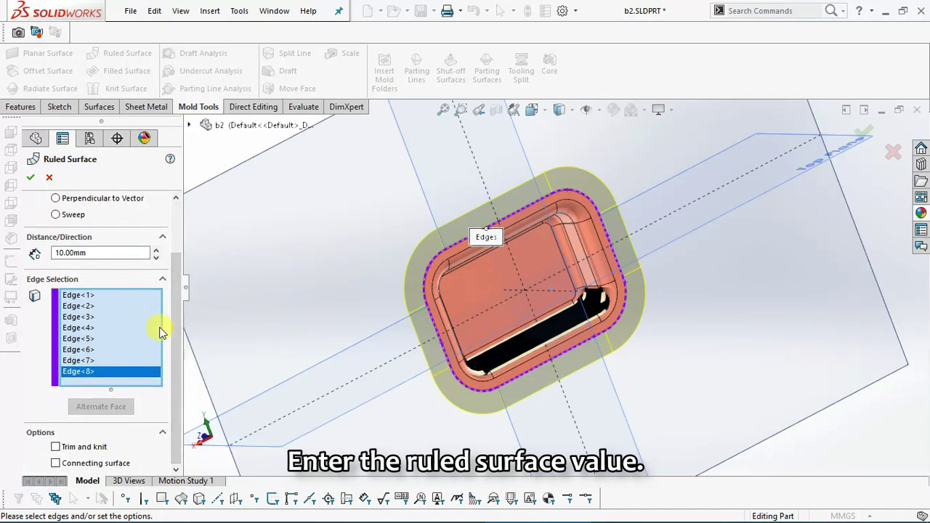
{"action": "scroll", "coordinate": [173, 305], "scroll_direction": "up", "scroll_amount": 1}
{"action": "scroll", "coordinate": [173, 305], "scroll_direction": "up", "scroll_amount": 1}
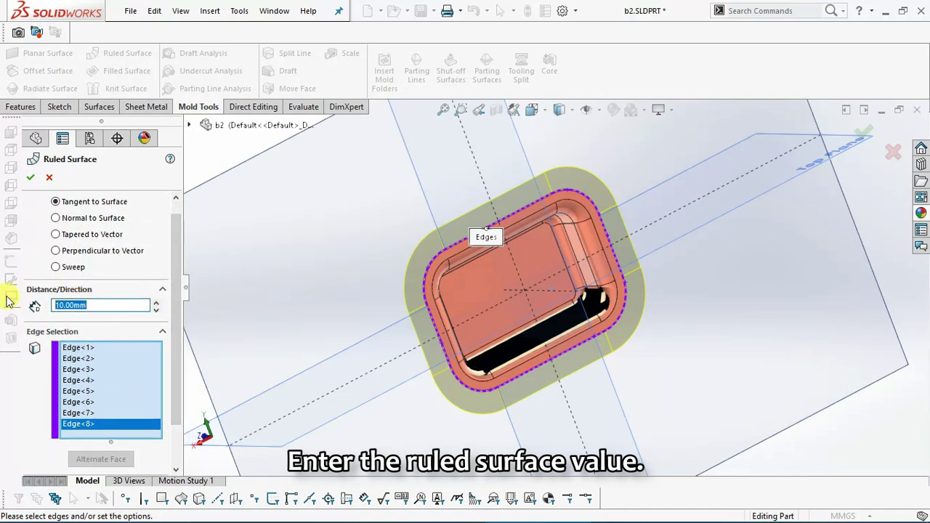
{"action": "scroll", "coordinate": [453, 299], "scroll_direction": "up", "scroll_amount": 2}
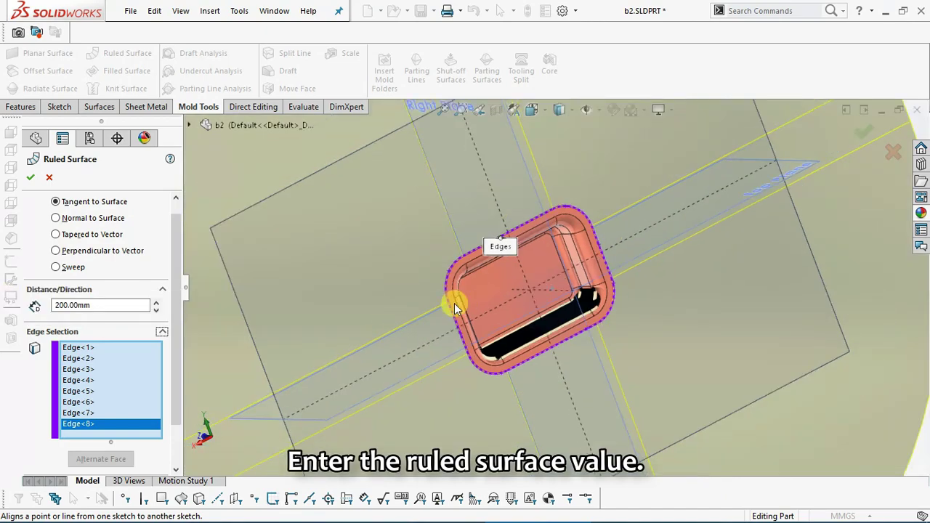
{"action": "scroll", "coordinate": [458, 302], "scroll_direction": "up", "scroll_amount": 3}
{"action": "middle_click_drag", "start_coordinate": [478, 319], "coordinate": [364, 343]}
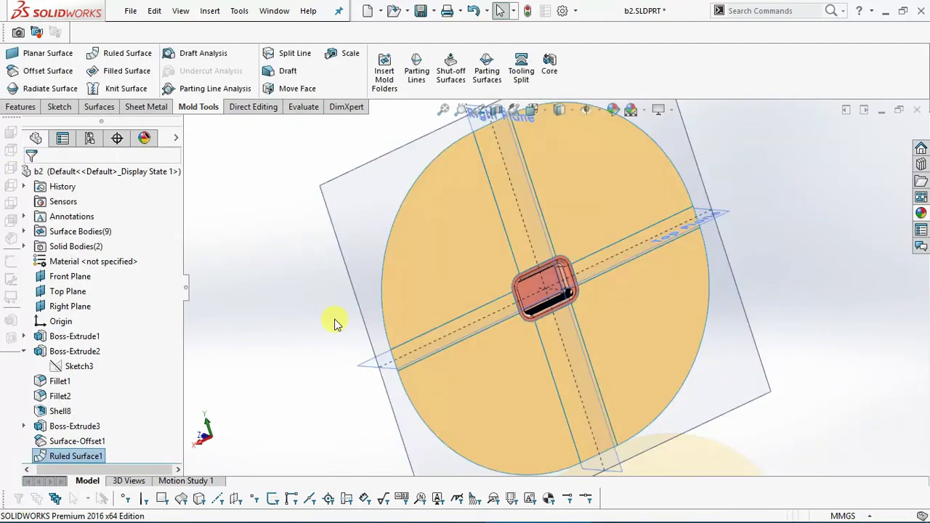
Add the first Ruled Surface1 face and the Surface-Offset1 tray surface to the knit selection
{"action": "mouse_move", "coordinate": [334, 320]}
{"action": "middle_mouse_down"}
{"action": "mouse_move", "coordinate": [412, 289]}
{"action": "mouse_move", "coordinate": [370, 276]}
{"action": "mouse_move", "coordinate": [328, 298]}
{"action": "mouse_move", "coordinate": [415, 293]}
{"action": "mouse_move", "coordinate": [364, 298]}
{"action": "mouse_move", "coordinate": [535, 315]}
{"action": "middle_mouse_up"}
{"action": "scroll", "coordinate": [536, 315], "scroll_direction": "down", "scroll_amount": 3}
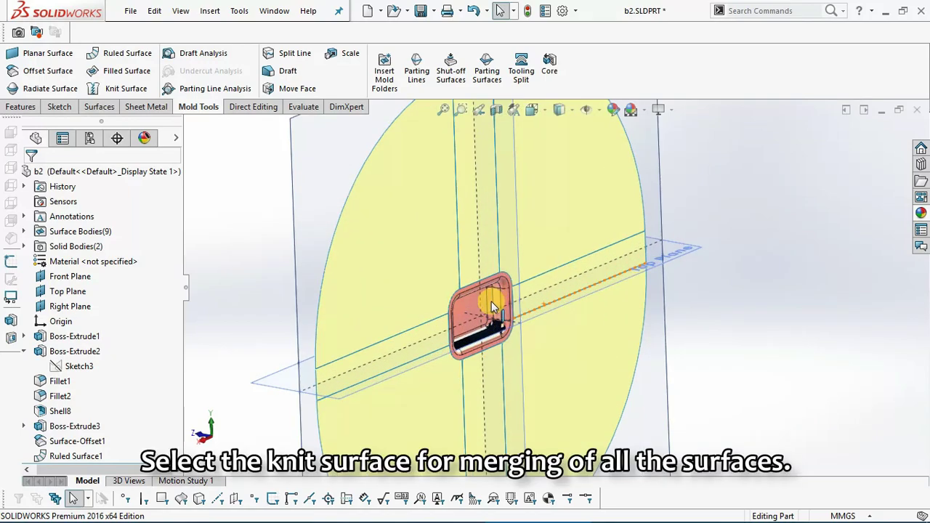
{"action": "scroll", "coordinate": [482, 301], "scroll_direction": "down", "scroll_amount": 2}
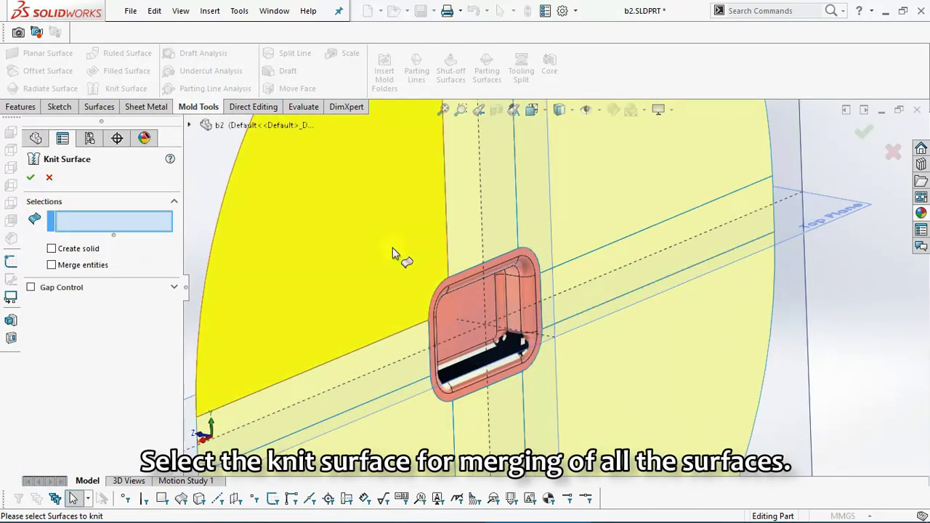
{"action": "left_click", "coordinate": [402, 262]}
{"action": "scroll", "coordinate": [400, 261], "scroll_direction": "up", "scroll_amount": 2}
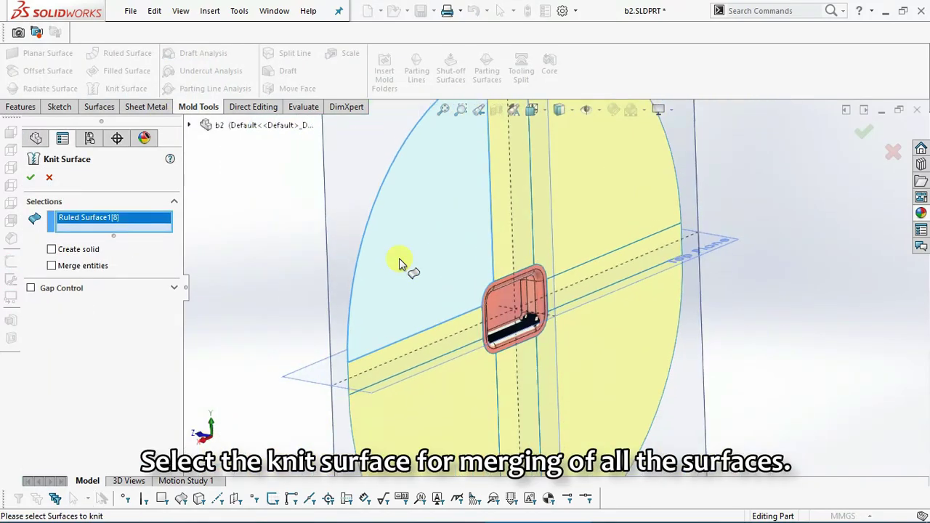
{"action": "scroll", "coordinate": [500, 302], "scroll_direction": "down", "scroll_amount": 2}
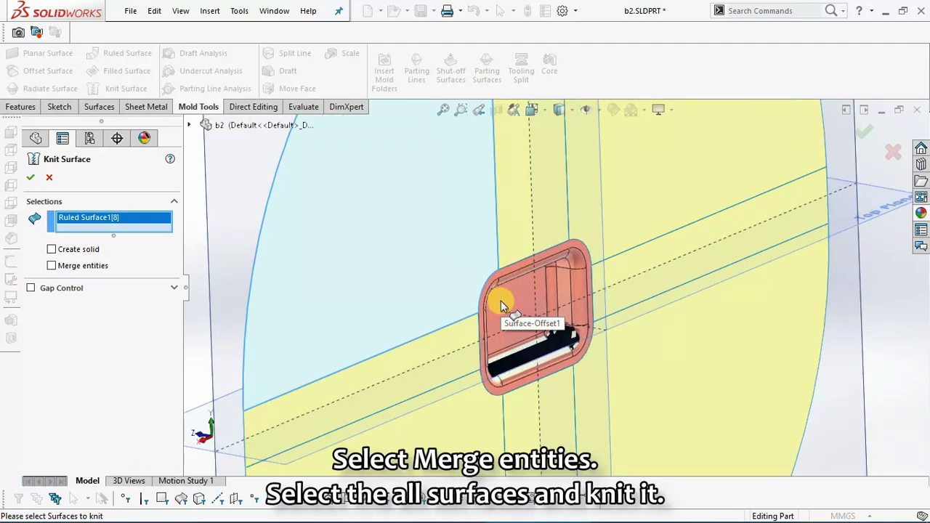
{"action": "left_click", "coordinate": [501, 300]}
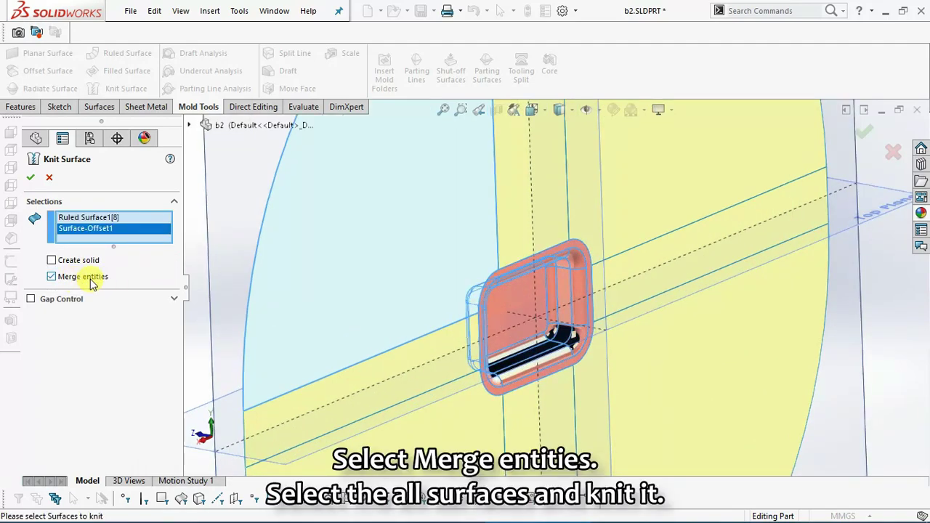
Add the remaining seven ruled faces and finish the knit with Merge entities on
{"action": "scroll", "coordinate": [397, 287], "scroll_direction": "up", "scroll_amount": 3}
{"action": "left_click", "coordinate": [541, 211]}
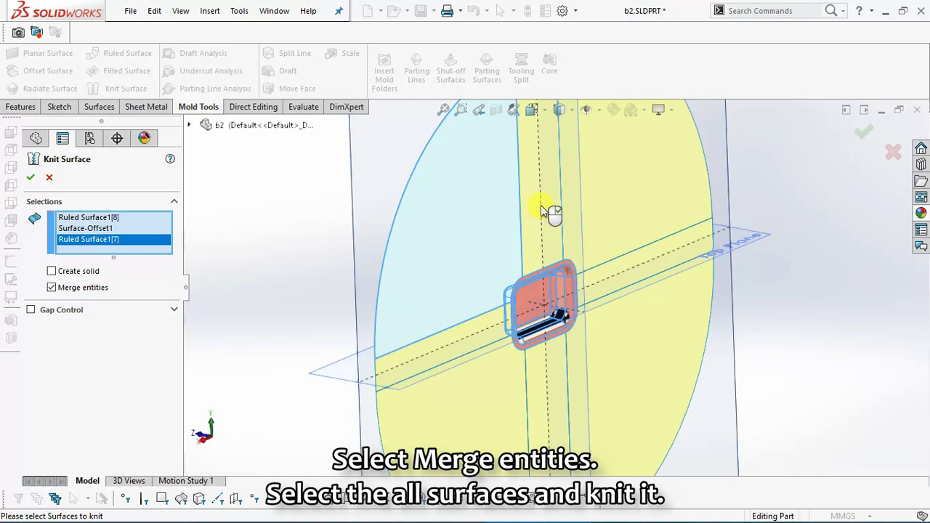
{"action": "left_click", "coordinate": [591, 202]}
{"action": "scroll", "coordinate": [626, 274], "scroll_direction": "down", "scroll_amount": 2}
{"action": "left_click", "coordinate": [626, 274]}
{"action": "left_click", "coordinate": [581, 349]}
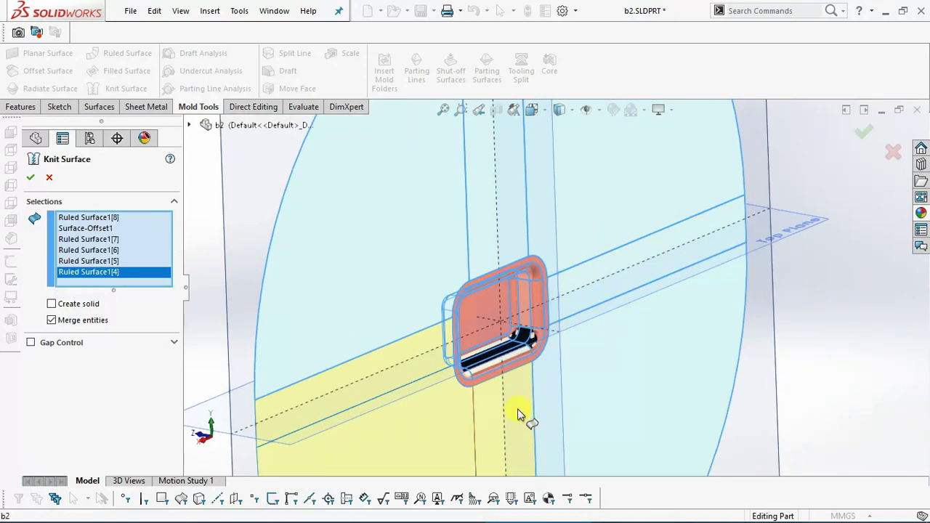
{"action": "left_click", "coordinate": [518, 414]}
{"action": "left_click", "coordinate": [426, 432]}
{"action": "left_click", "coordinate": [375, 352]}
{"action": "scroll", "coordinate": [511, 390], "scroll_direction": "up", "scroll_amount": 3}
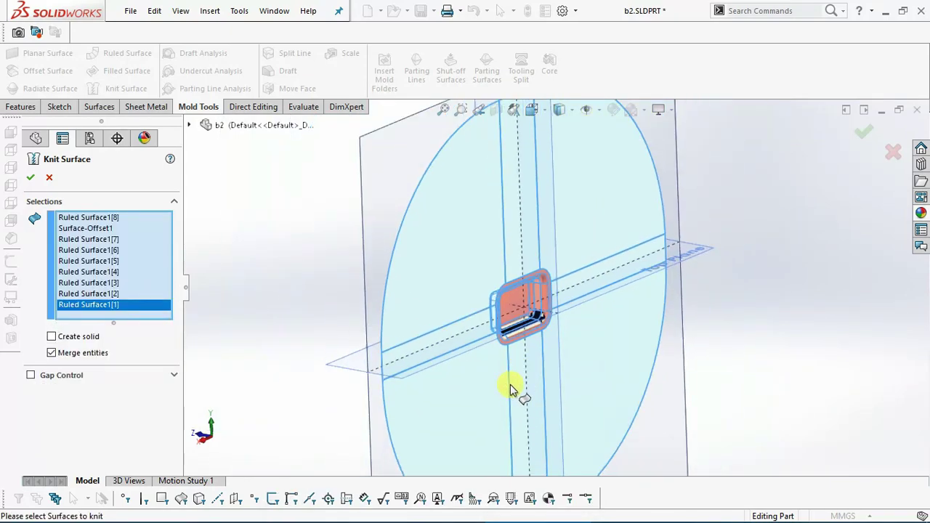
{"action": "middle_click_drag", "start_coordinate": [479, 370], "coordinate": [477, 365]}
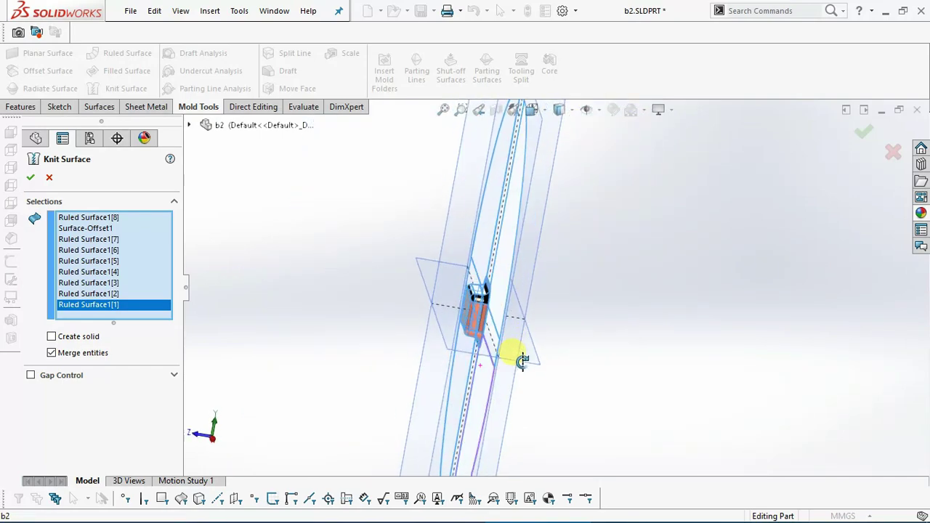
{"action": "scroll", "coordinate": [519, 313], "scroll_direction": "down", "scroll_amount": 2}
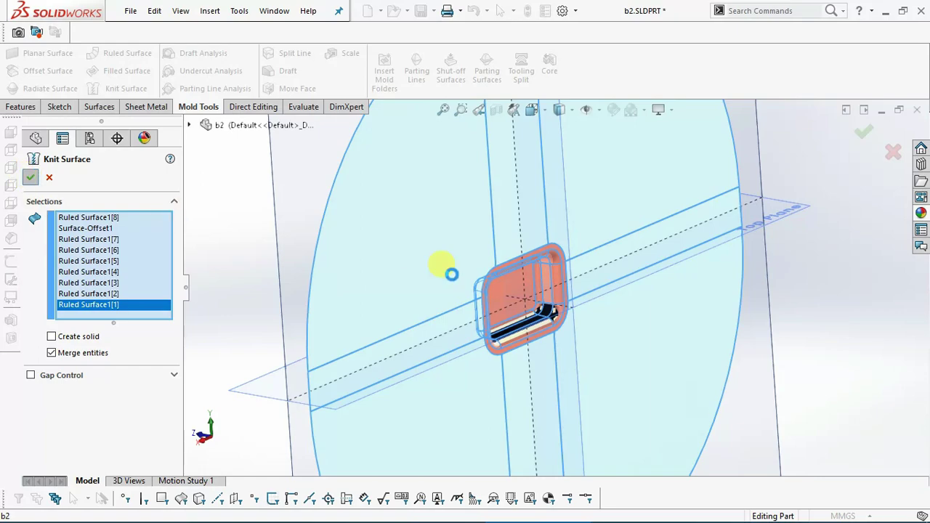
{"action": "right_click", "coordinate": [452, 274]}
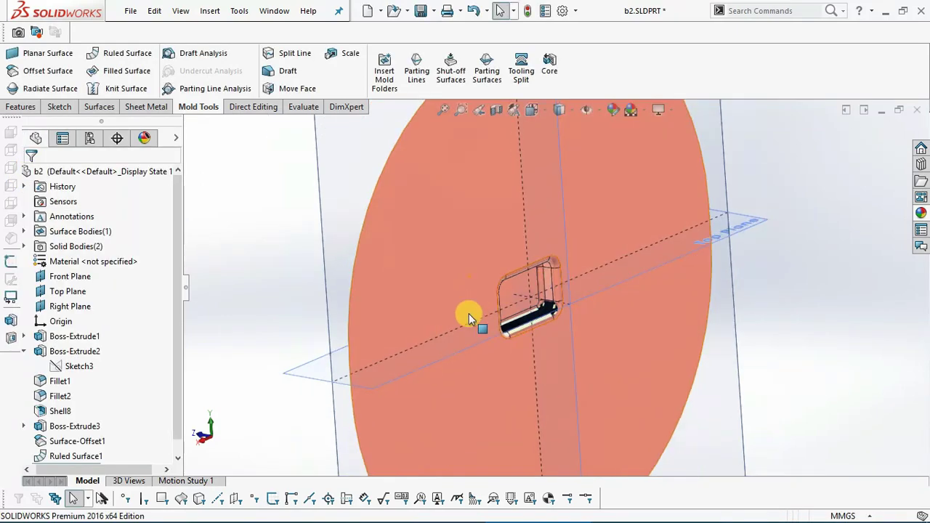
Show the hidden Boss-Extrude3 die block again
{"action": "left_click", "coordinate": [76, 426]}
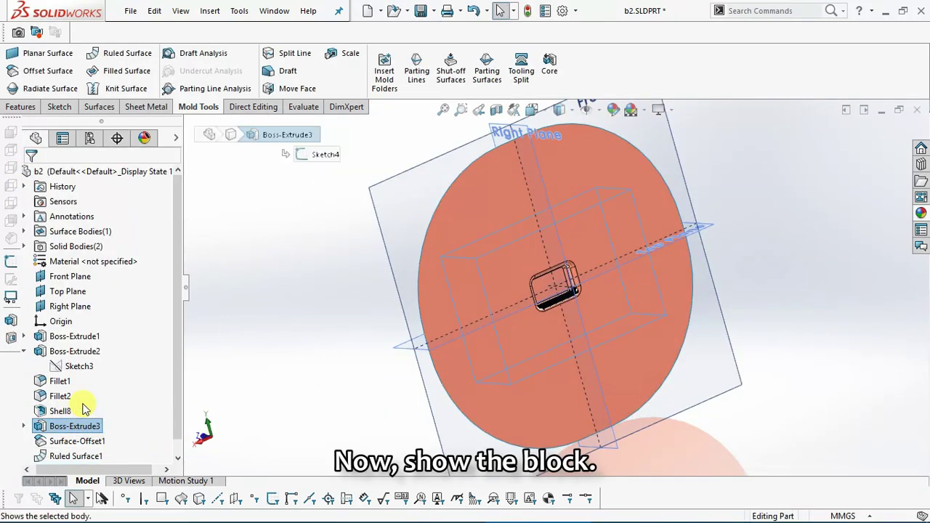
{"action": "left_click", "coordinate": [84, 409]}
{"action": "left_click", "coordinate": [301, 353]}
{"action": "mouse_move", "coordinate": [477, 252]}
{"action": "middle_mouse_down"}
{"action": "mouse_move", "coordinate": [532, 242]}
{"action": "mouse_move", "coordinate": [509, 223]}
{"action": "mouse_move", "coordinate": [422, 229]}
{"action": "mouse_move", "coordinate": [343, 276]}
{"action": "mouse_move", "coordinate": [375, 264]}
{"action": "middle_mouse_up"}
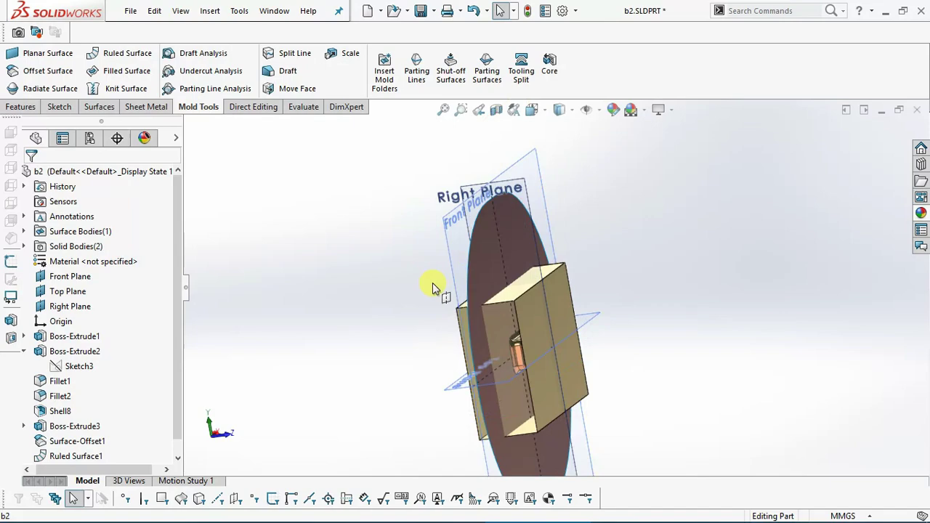
{"action": "mouse_move", "coordinate": [432, 287]}
{"action": "middle_mouse_down"}
{"action": "mouse_move", "coordinate": [395, 301]}
{"action": "mouse_move", "coordinate": [426, 315]}
{"action": "mouse_move", "coordinate": [436, 301]}
{"action": "middle_mouse_up"}
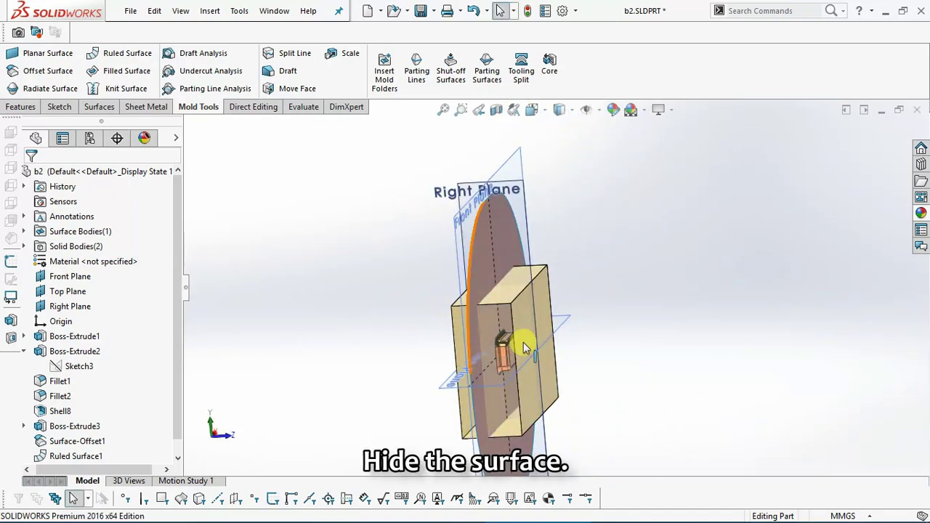
{"action": "middle_click_drag", "start_coordinate": [525, 347], "coordinate": [495, 209]}
Hide the Surface-Offset1 disc surface and show the Boss-Extrude2 tray body inside the block
{"action": "left_click", "coordinate": [492, 189]}
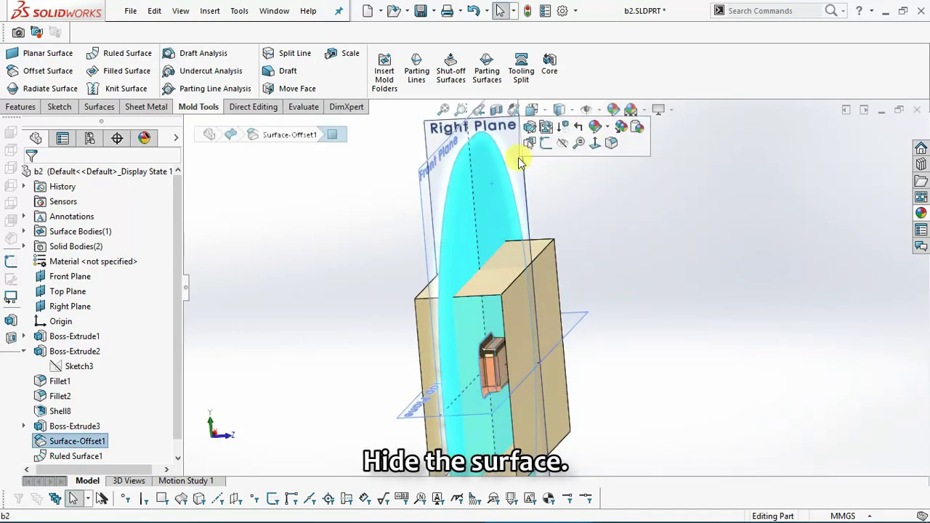
{"action": "left_click", "coordinate": [559, 143]}
{"action": "middle_click_drag", "start_coordinate": [487, 422], "coordinate": [485, 407]}
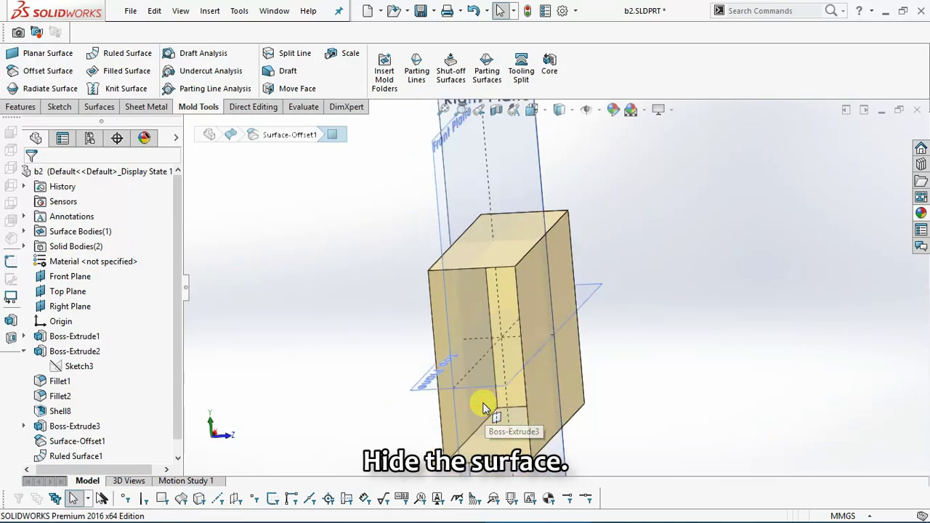
{"action": "left_click", "coordinate": [63, 352]}
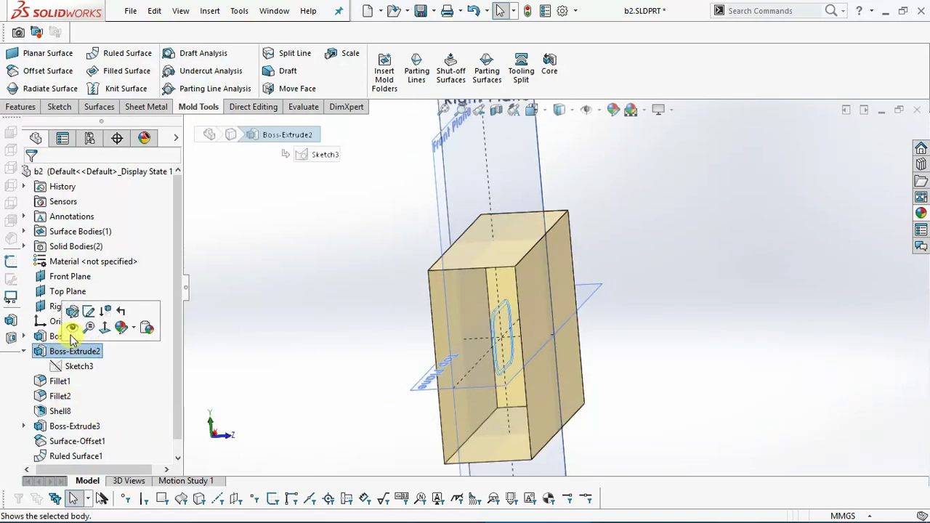
{"action": "left_click", "coordinate": [71, 336]}
{"action": "middle_click_drag", "start_coordinate": [369, 347], "coordinate": [375, 330]}
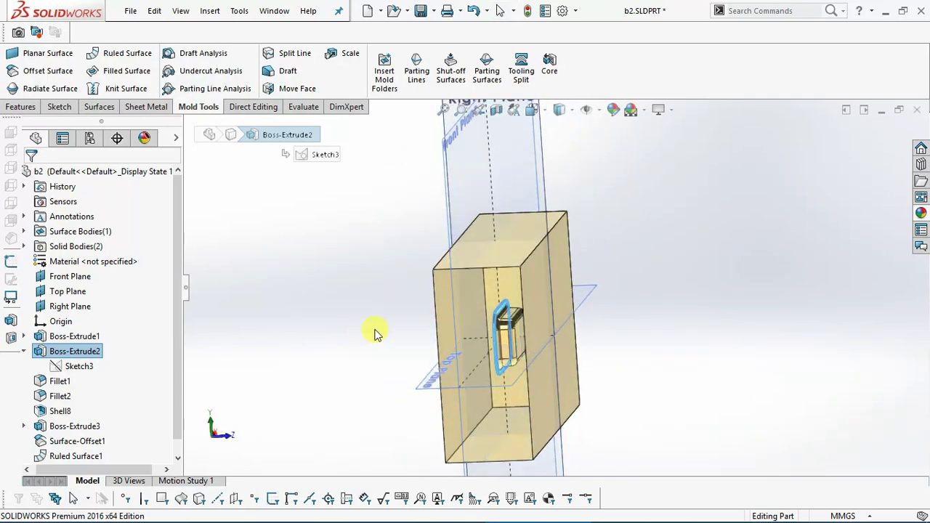
{"action": "left_click", "coordinate": [209, 12]}
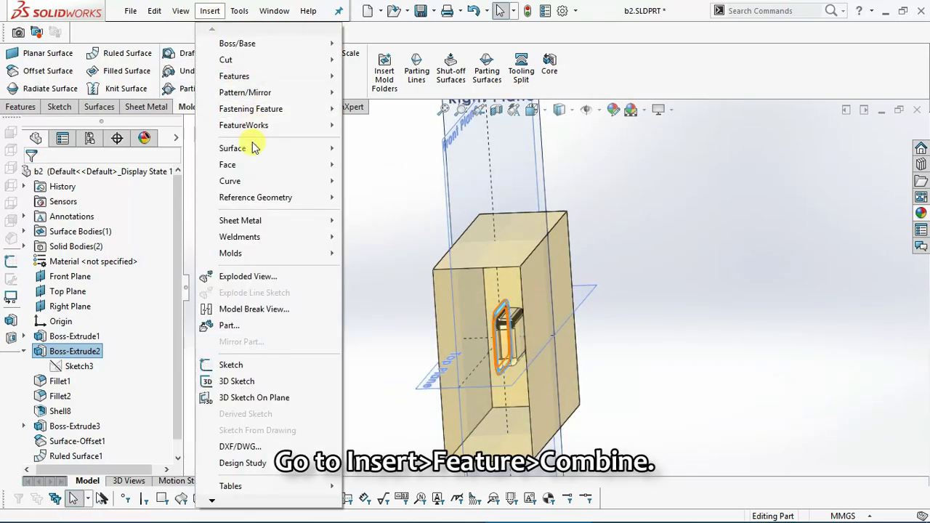
{"action": "mouse_move", "coordinate": [234, 76]}
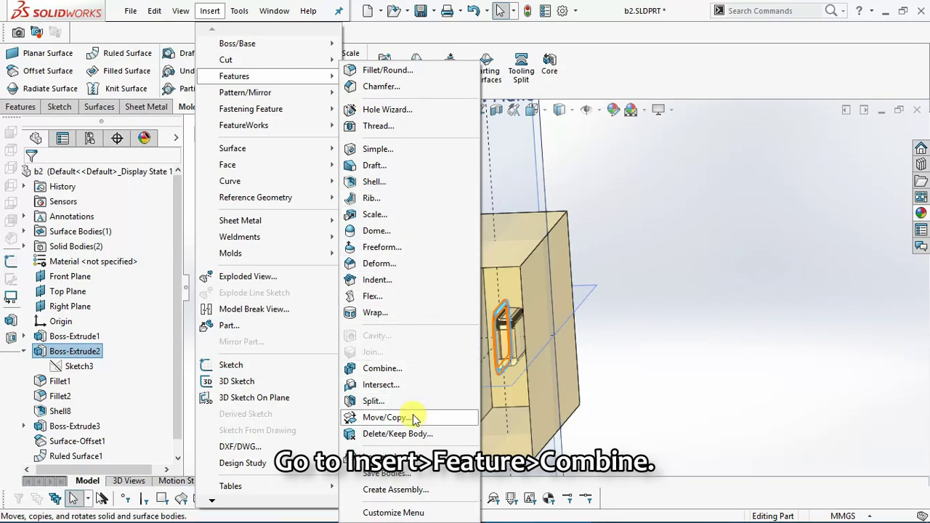
Combine in Subtract mode with Boss-Extrude3 as main body and Shell8 as the body to subtract
{"action": "left_click", "coordinate": [377, 371]}
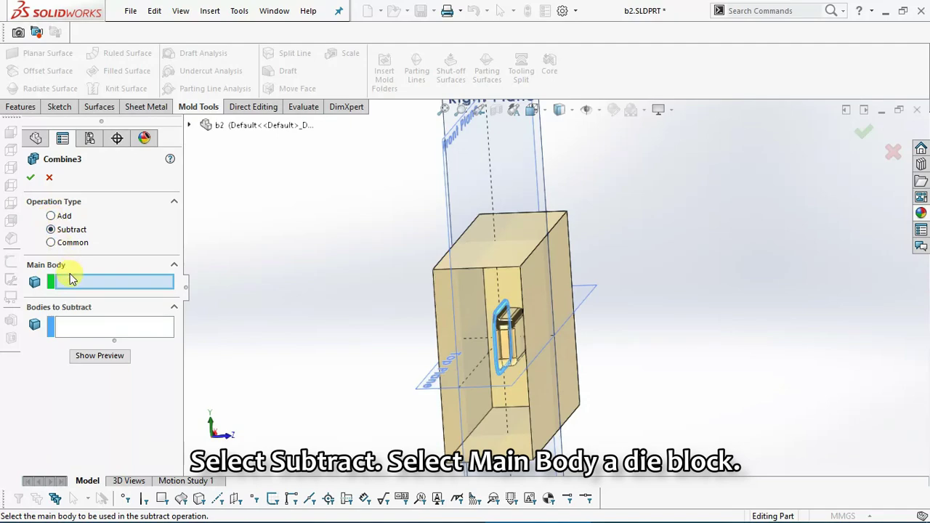
{"action": "left_click", "coordinate": [451, 303]}
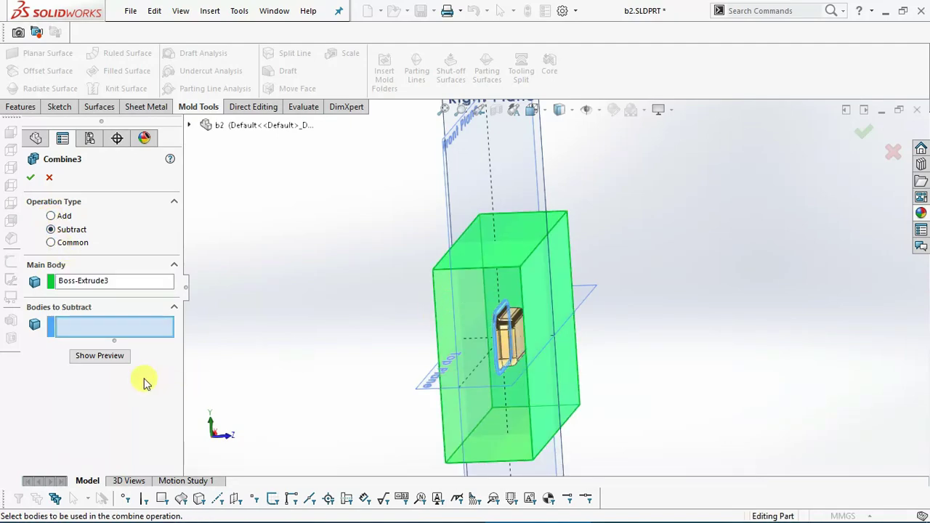
{"action": "right_click", "coordinate": [502, 339]}
{"action": "left_click", "coordinate": [537, 382]}
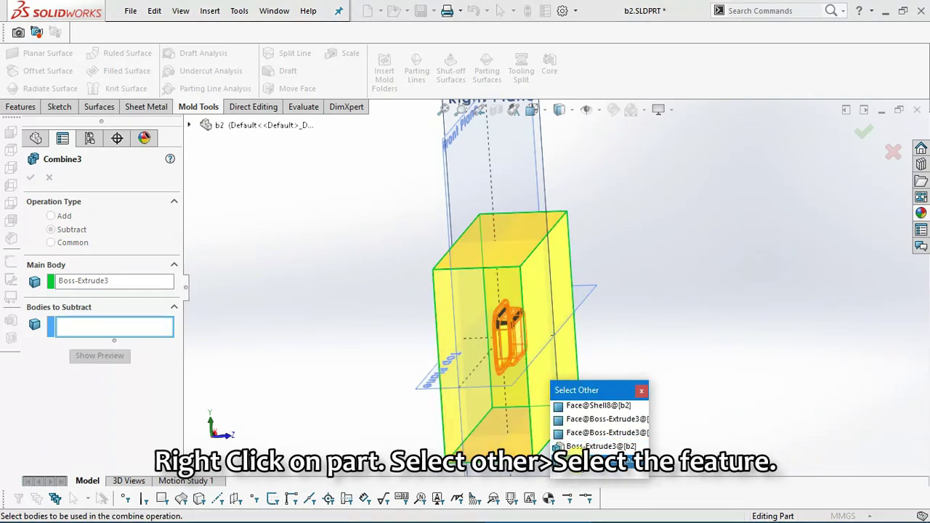
{"action": "left_click", "coordinate": [630, 460]}
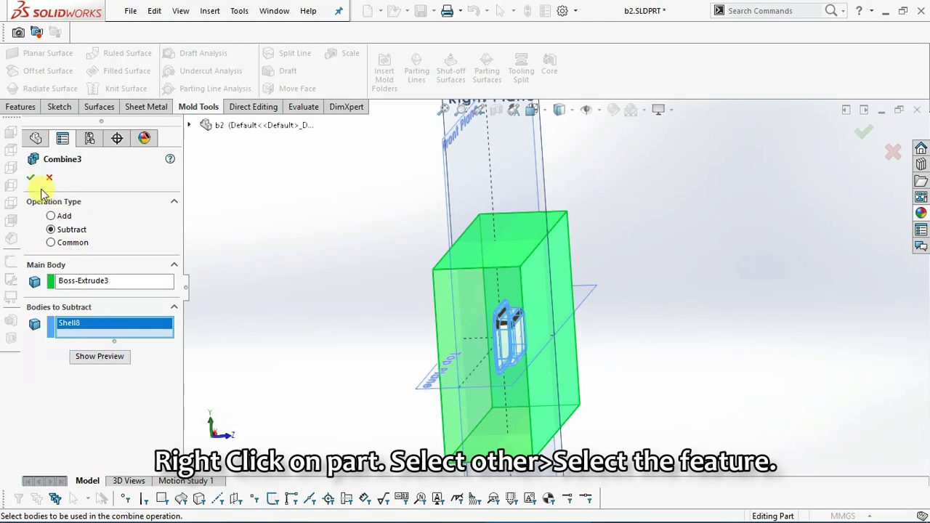
{"action": "left_click", "coordinate": [109, 356]}
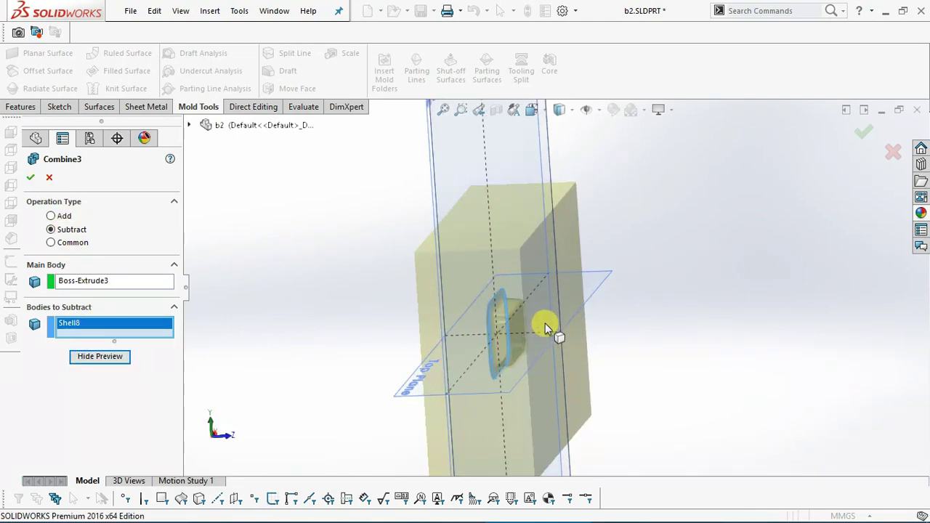
{"action": "scroll", "coordinate": [545, 327], "scroll_direction": "down", "scroll_amount": 5}
{"action": "scroll", "coordinate": [436, 313], "scroll_direction": "down", "scroll_amount": 3}
{"action": "mouse_move", "coordinate": [427, 310]}
{"action": "middle_mouse_down"}
{"action": "mouse_move", "coordinate": [442, 260]}
{"action": "mouse_move", "coordinate": [444, 270]}
{"action": "mouse_move", "coordinate": [373, 269]}
{"action": "mouse_move", "coordinate": [399, 327]}
{"action": "middle_mouse_up"}
{"action": "scroll", "coordinate": [410, 331], "scroll_direction": "up", "scroll_amount": 3}
{"action": "scroll", "coordinate": [410, 331], "scroll_direction": "up", "scroll_amount": 3}
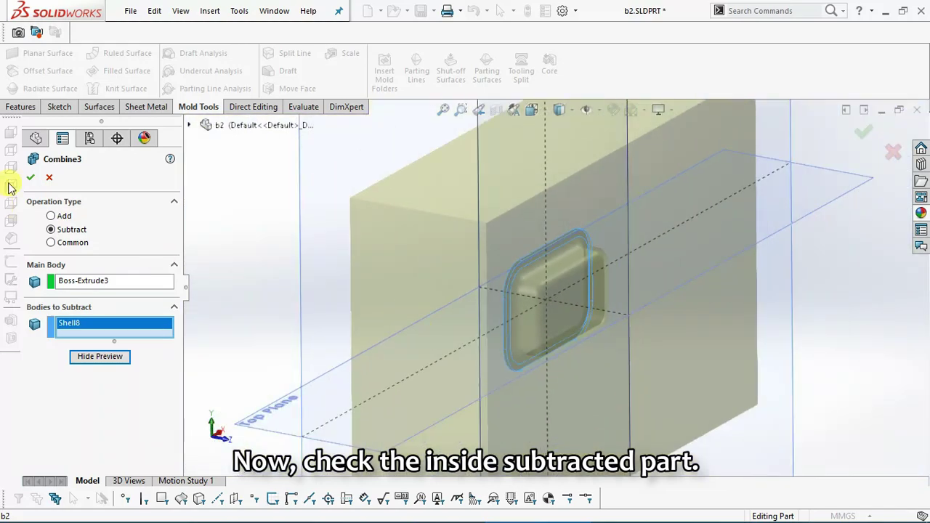
{"action": "left_click", "coordinate": [29, 179]}
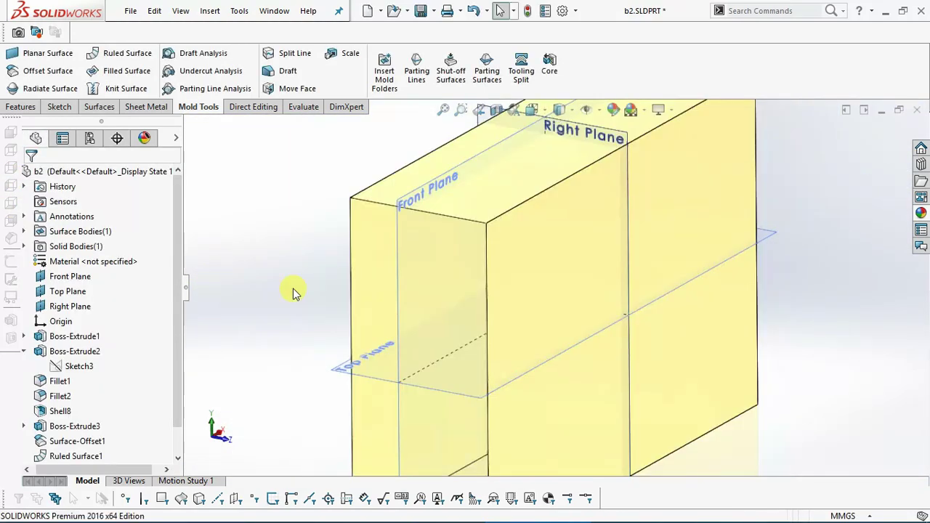
Show Surface-Knit1 so it cuts through the hollowed Combine3 block
{"action": "mouse_move", "coordinate": [384, 302]}
{"action": "middle_mouse_down"}
{"action": "mouse_move", "coordinate": [405, 274]}
{"action": "mouse_move", "coordinate": [414, 280]}
{"action": "mouse_move", "coordinate": [391, 281]}
{"action": "mouse_move", "coordinate": [353, 336]}
{"action": "middle_mouse_up"}
{"action": "scroll", "coordinate": [98, 411], "scroll_direction": "down", "scroll_amount": 1}
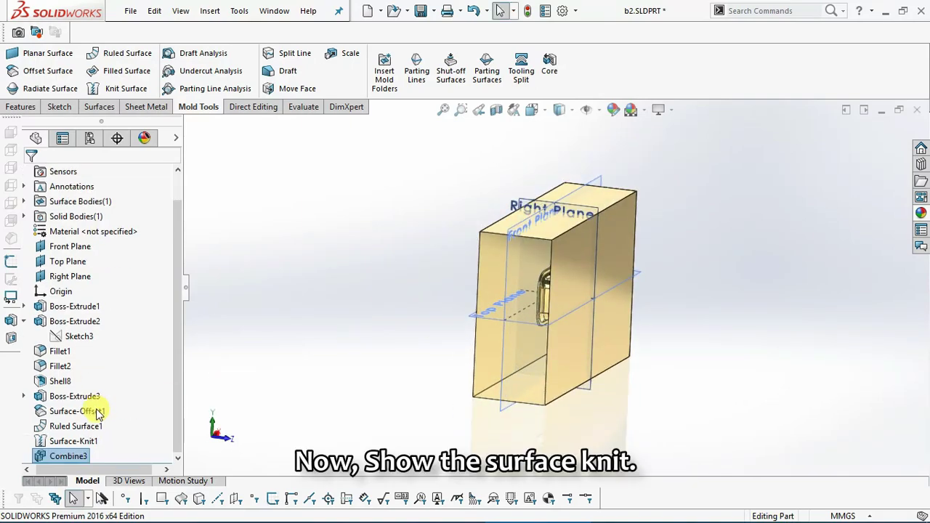
{"action": "left_click", "coordinate": [82, 441]}
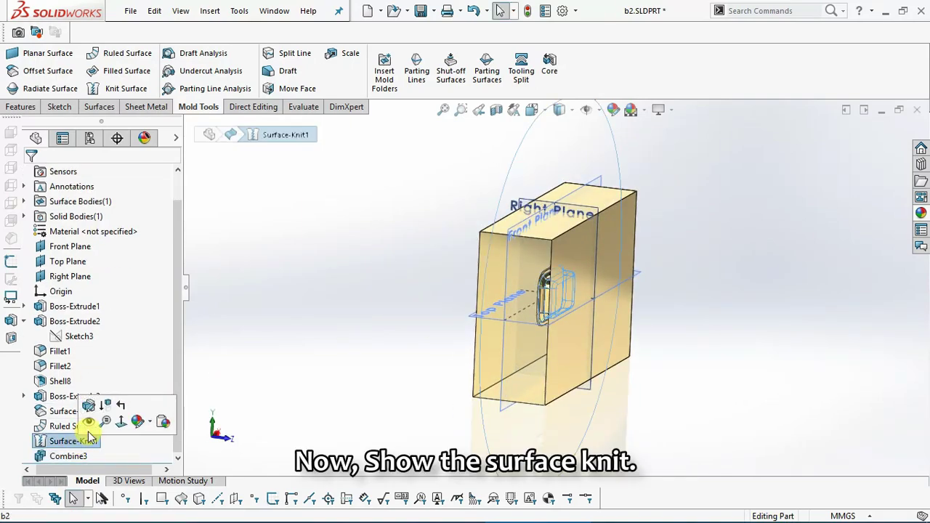
{"action": "left_click", "coordinate": [89, 422]}
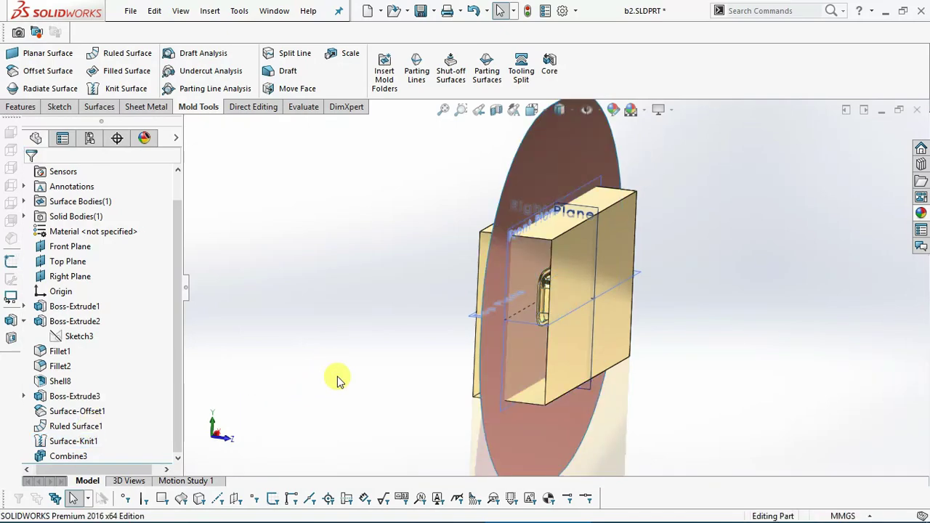
{"action": "middle_click_drag", "start_coordinate": [613, 260], "coordinate": [590, 289]}
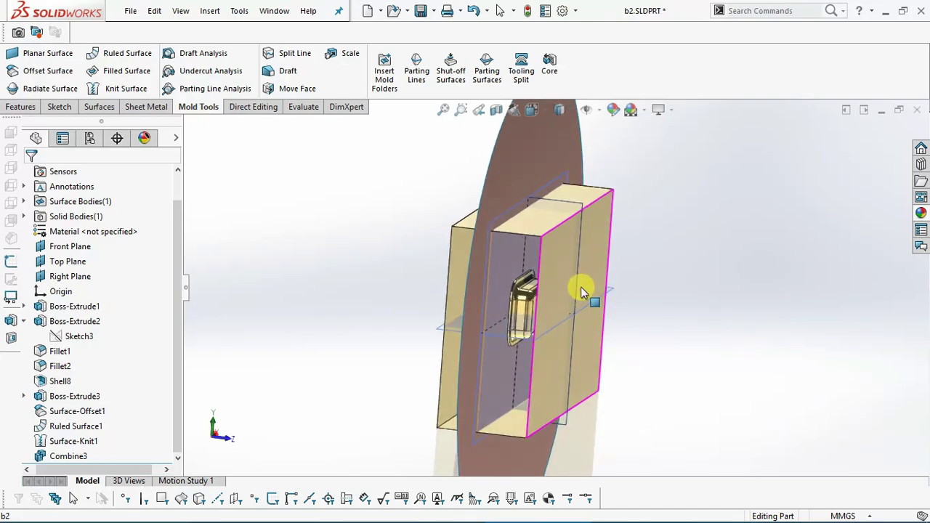
{"action": "left_click", "coordinate": [209, 15]}
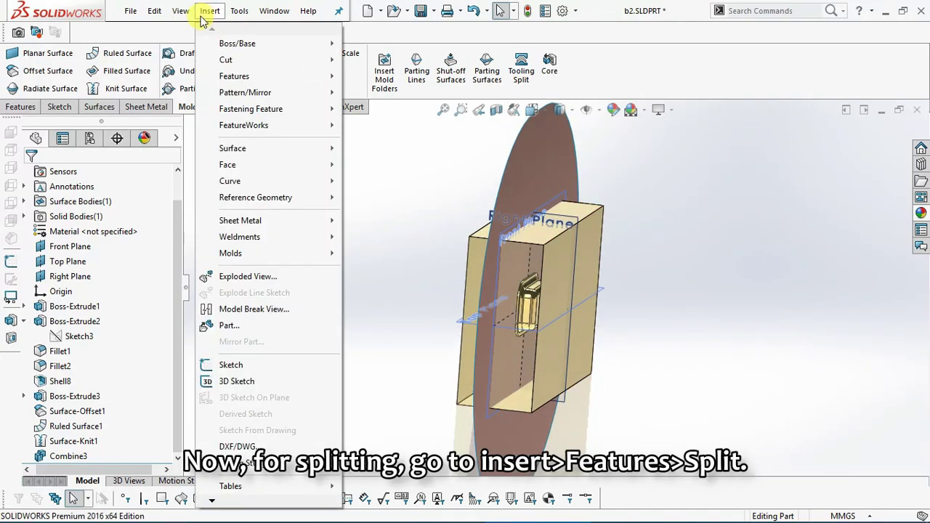
{"action": "mouse_move", "coordinate": [234, 76]}
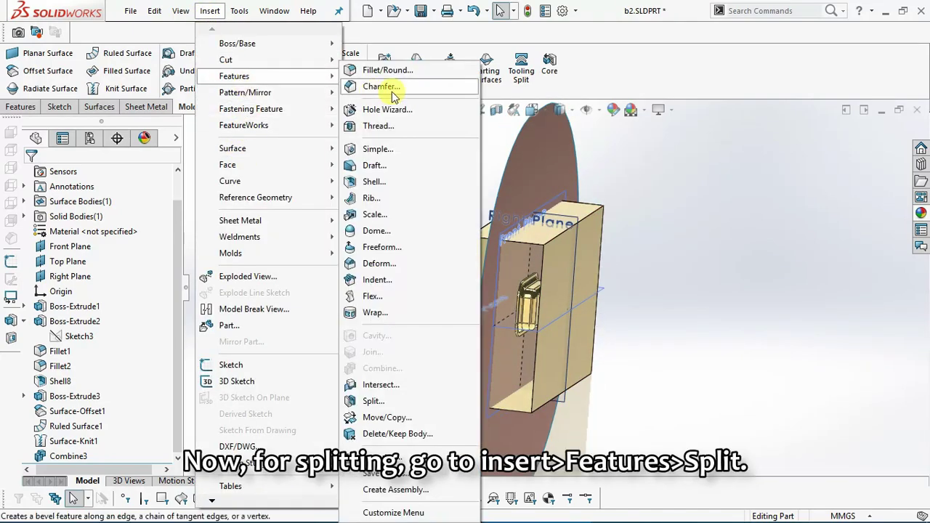
Split Combine3 with Surface-Knit1 as trim tool using Cut Bodies, keeping both resulting bodies
{"action": "left_click", "coordinate": [412, 404]}
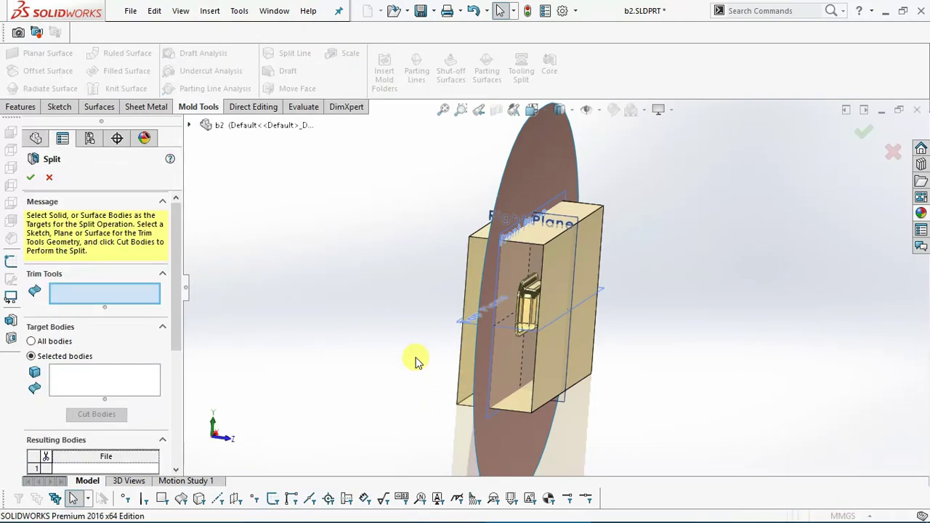
{"action": "middle_click_drag", "start_coordinate": [415, 363], "coordinate": [246, 363]}
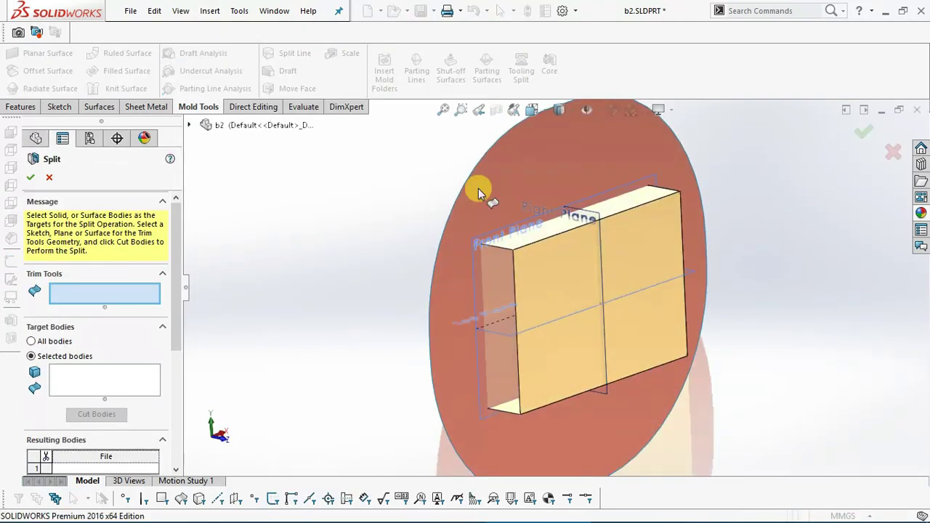
{"action": "left_click", "coordinate": [507, 163]}
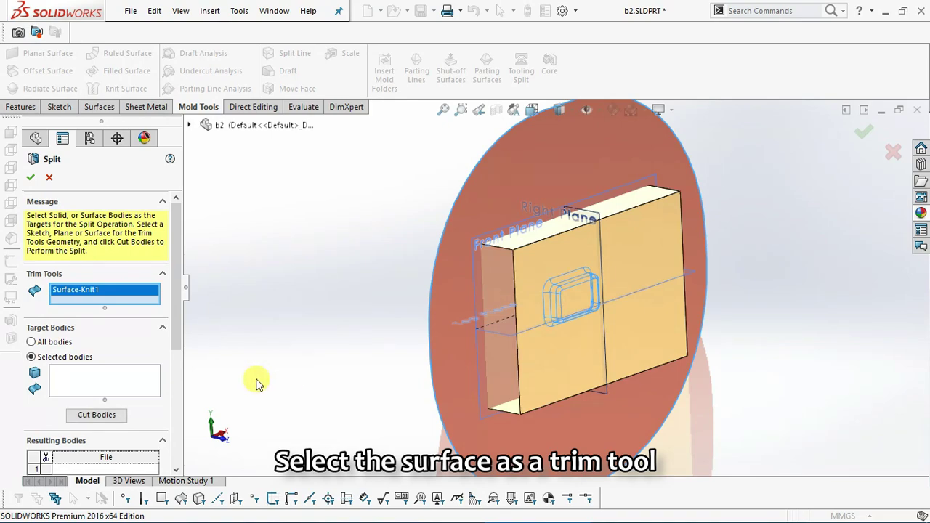
{"action": "left_click", "coordinate": [104, 377]}
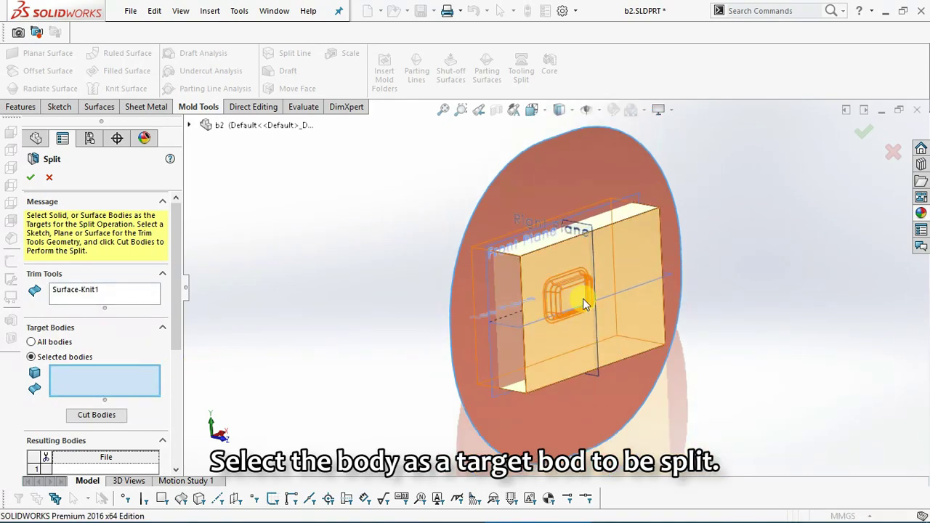
{"action": "left_click", "coordinate": [583, 298]}
{"action": "mouse_move", "coordinate": [575, 332]}
{"action": "middle_mouse_down"}
{"action": "mouse_move", "coordinate": [585, 340]}
{"action": "mouse_move", "coordinate": [574, 338]}
{"action": "middle_mouse_up"}
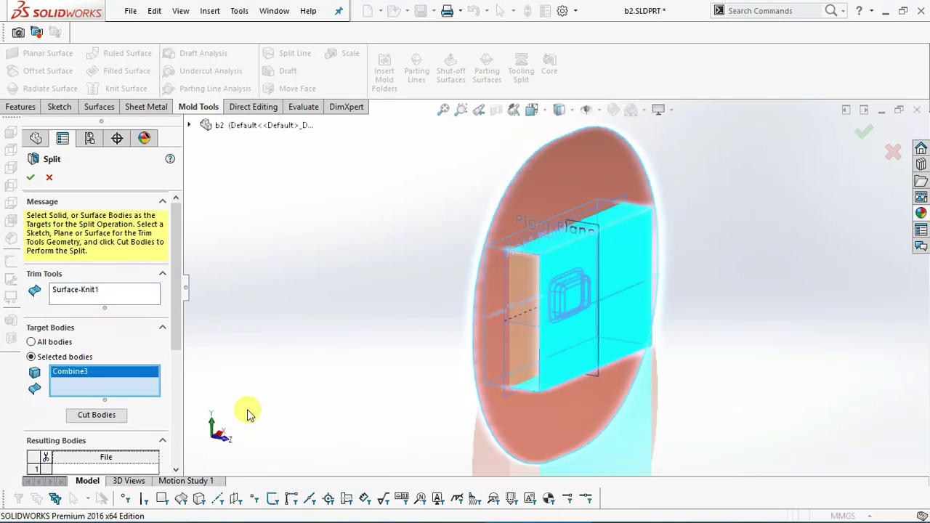
{"action": "left_click_drag", "start_coordinate": [174, 336], "coordinate": [179, 390]}
{"action": "left_click", "coordinate": [87, 268]}
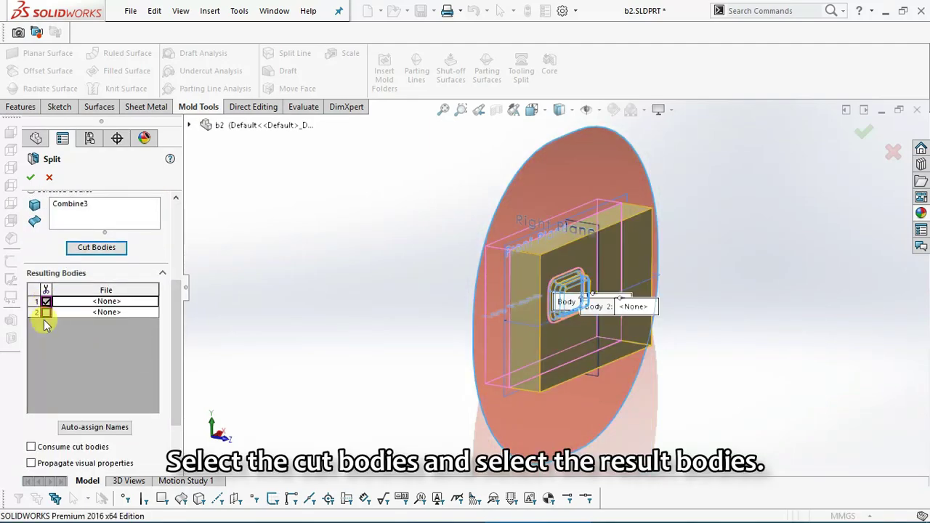
{"action": "left_click", "coordinate": [45, 313]}
Hide the Surface-Offset1 disc surface to reveal the two die halves
{"action": "scroll", "coordinate": [178, 298], "scroll_direction": "up", "scroll_amount": 5}
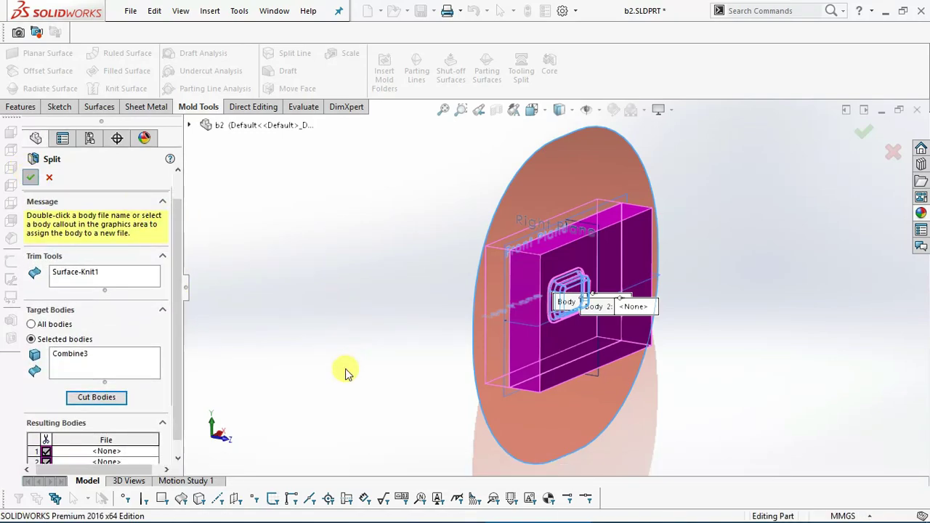
{"action": "middle_click_drag", "start_coordinate": [539, 295], "coordinate": [535, 295]}
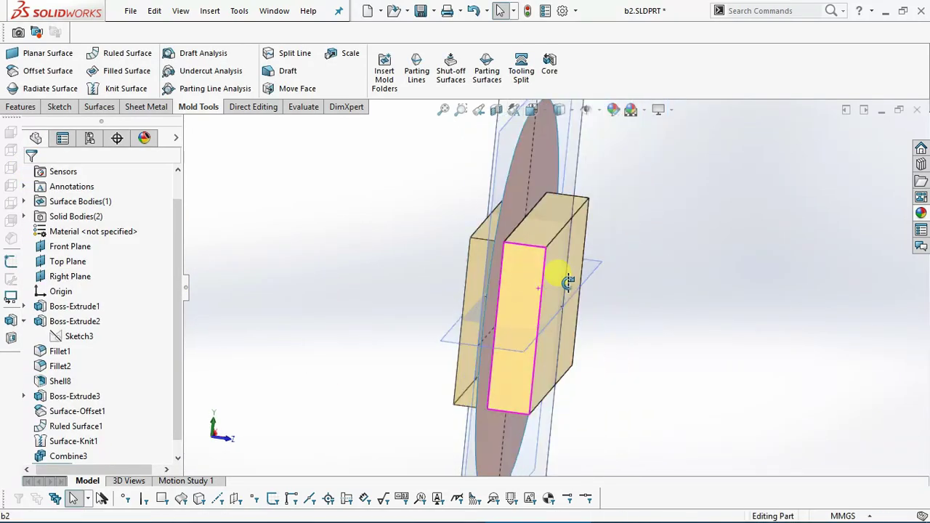
{"action": "left_click", "coordinate": [528, 193]}
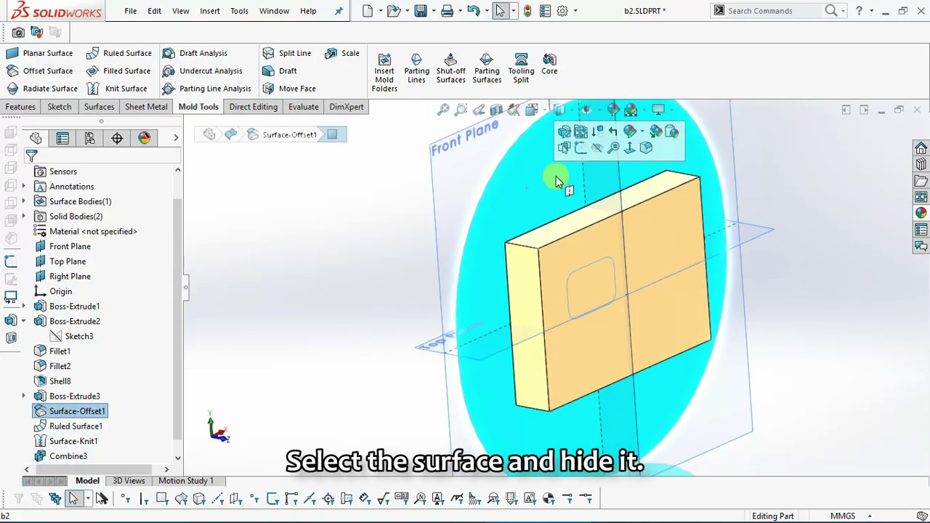
{"action": "left_click", "coordinate": [599, 144]}
{"action": "middle_click_drag", "start_coordinate": [558, 265], "coordinate": [532, 286]}
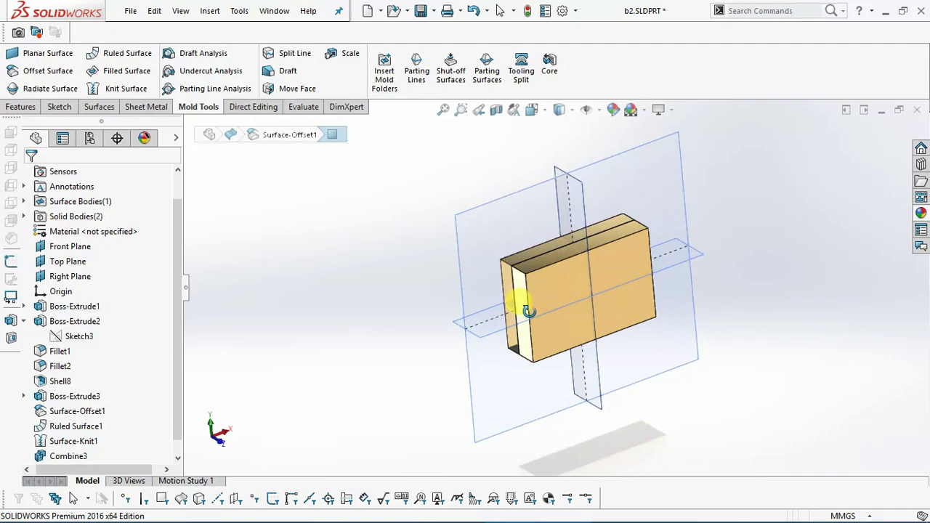
{"action": "middle_click_drag", "start_coordinate": [530, 286], "coordinate": [664, 235]}
{"action": "left_click", "coordinate": [255, 107]}
{"action": "left_click", "coordinate": [209, 11]}
{"action": "mouse_move", "coordinate": [234, 76]}
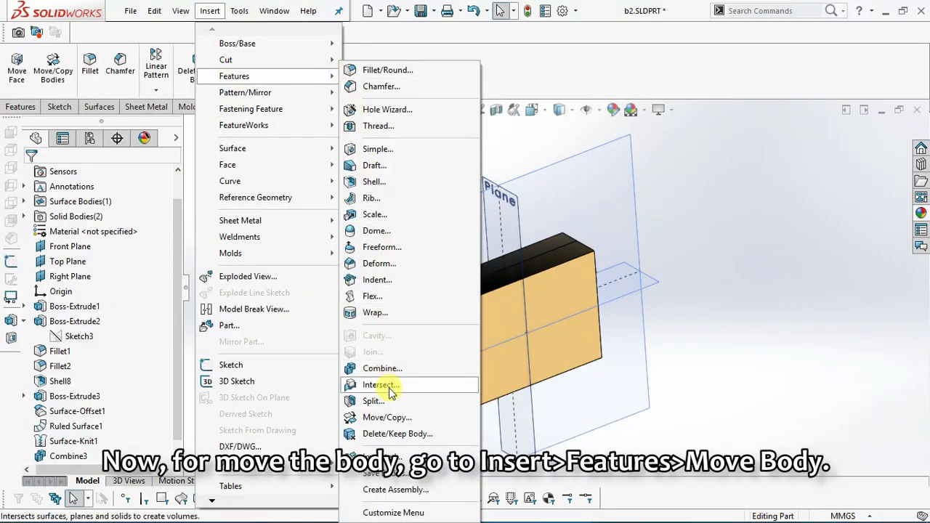
Move the Split1[2] cavity half about 362.7 mm along X with Move/Copy Body
{"action": "left_click", "coordinate": [385, 417]}
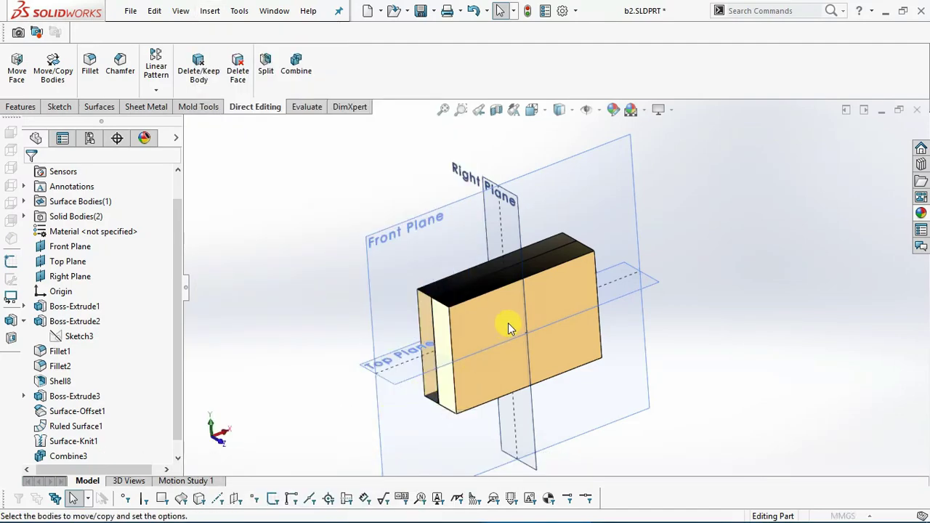
{"action": "left_click", "coordinate": [581, 280]}
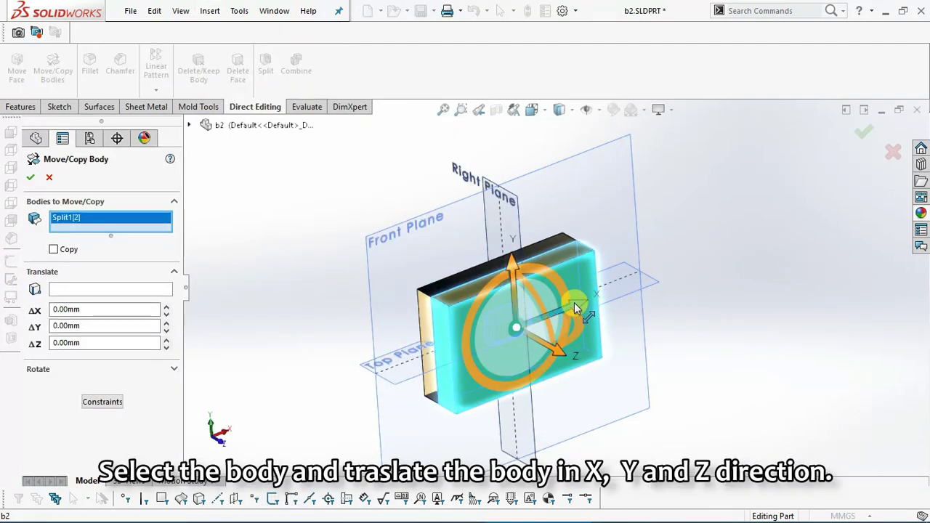
{"action": "left_click_drag", "start_coordinate": [582, 308], "coordinate": [772, 244]}
{"action": "scroll", "coordinate": [706, 260], "scroll_direction": "down", "scroll_amount": 2}
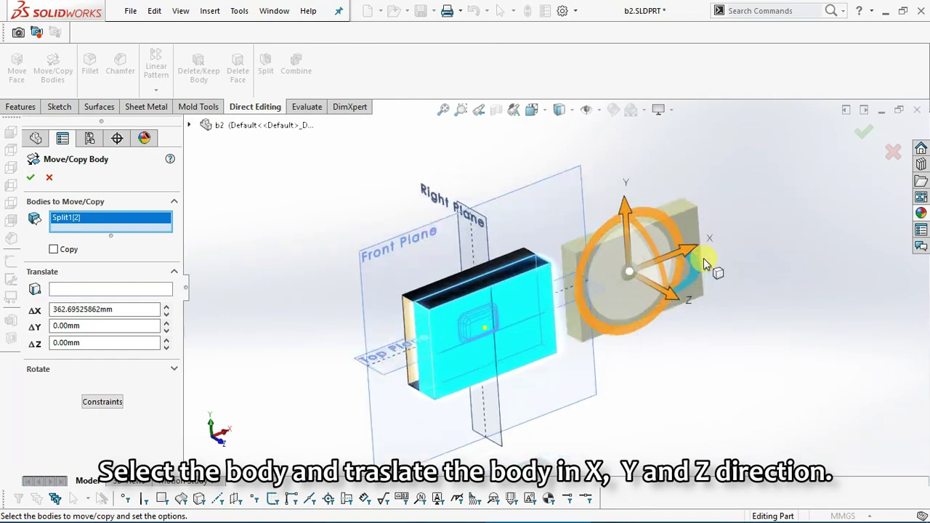
{"action": "left_click", "coordinate": [29, 179]}
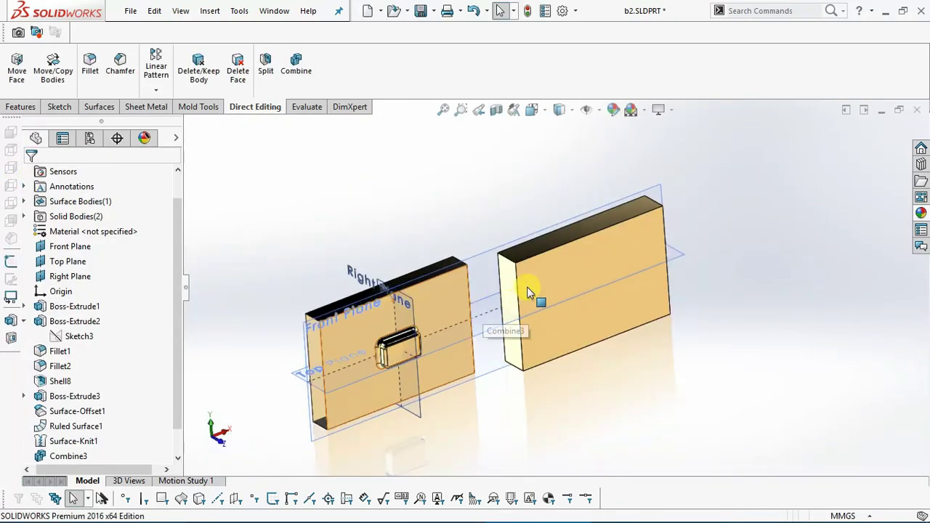
{"action": "scroll", "coordinate": [553, 233], "scroll_direction": "down", "scroll_amount": 2}
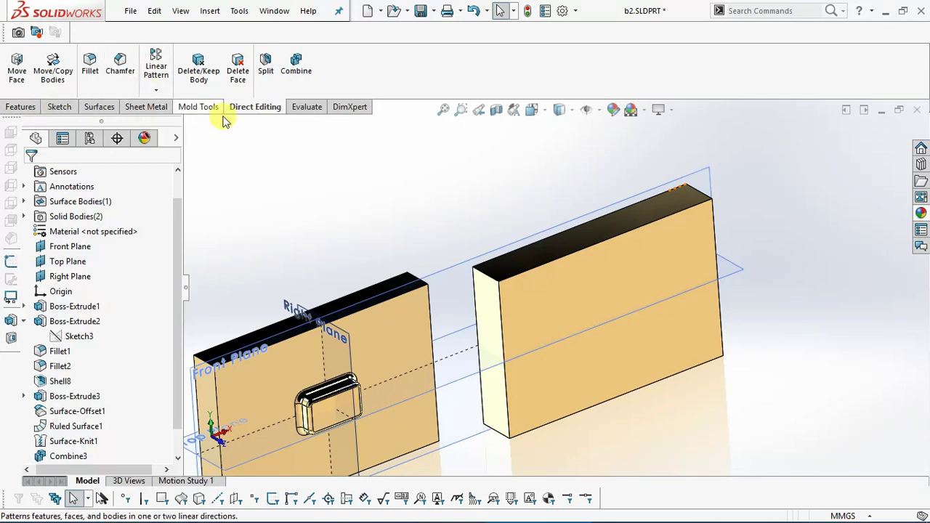
{"action": "left_click", "coordinate": [210, 11]}
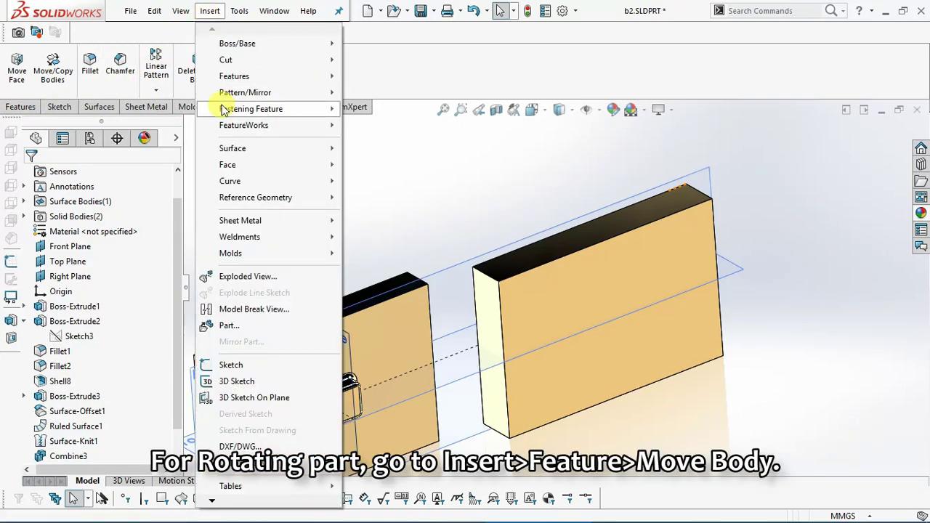
{"action": "mouse_move", "coordinate": [234, 77]}
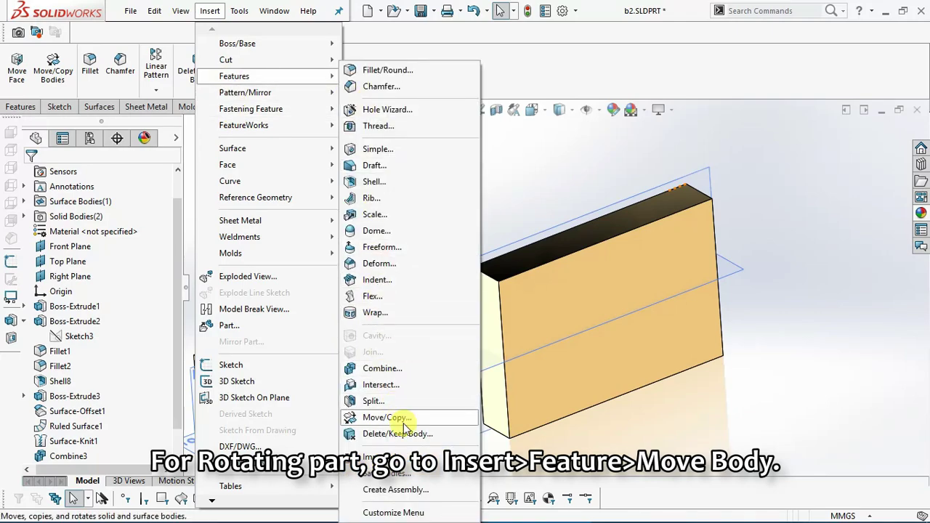
Rotate the right die half 180° about X with Move/Copy Body
{"action": "left_click", "coordinate": [398, 417]}
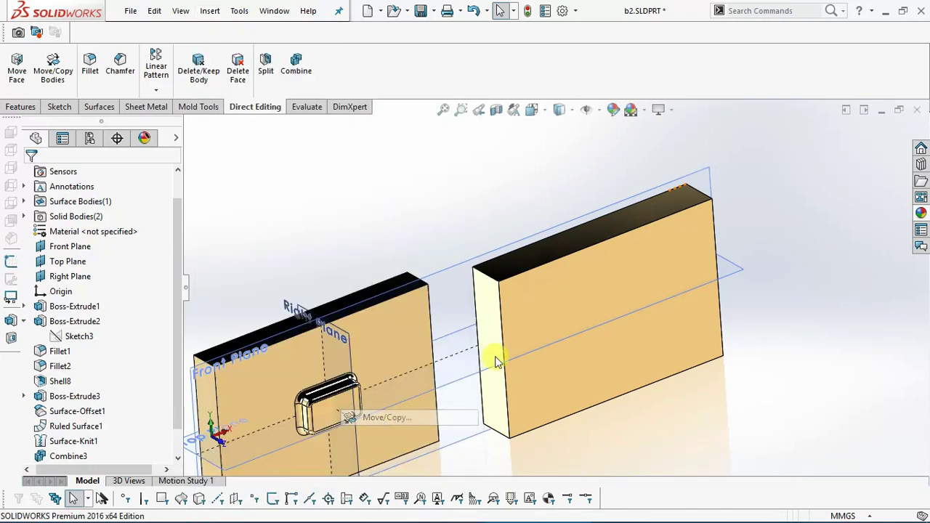
{"action": "left_click", "coordinate": [554, 277]}
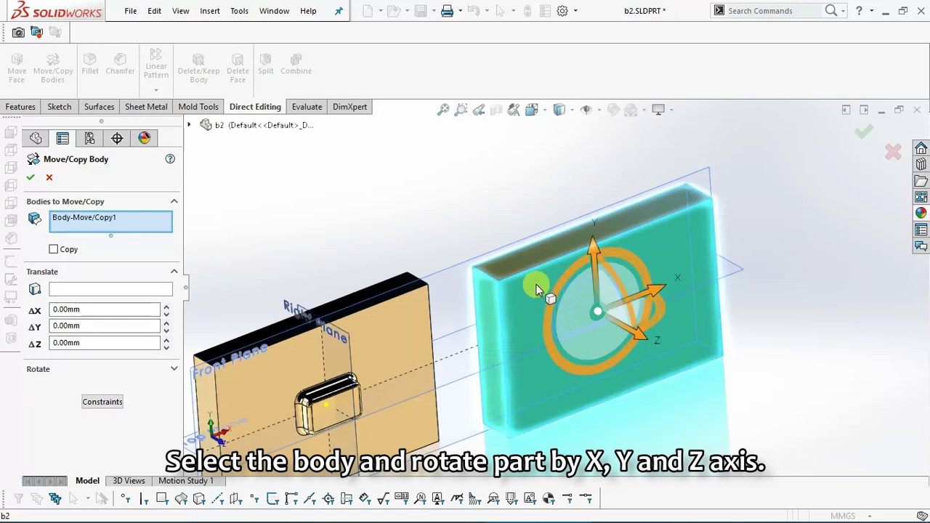
{"action": "left_click", "coordinate": [59, 369]}
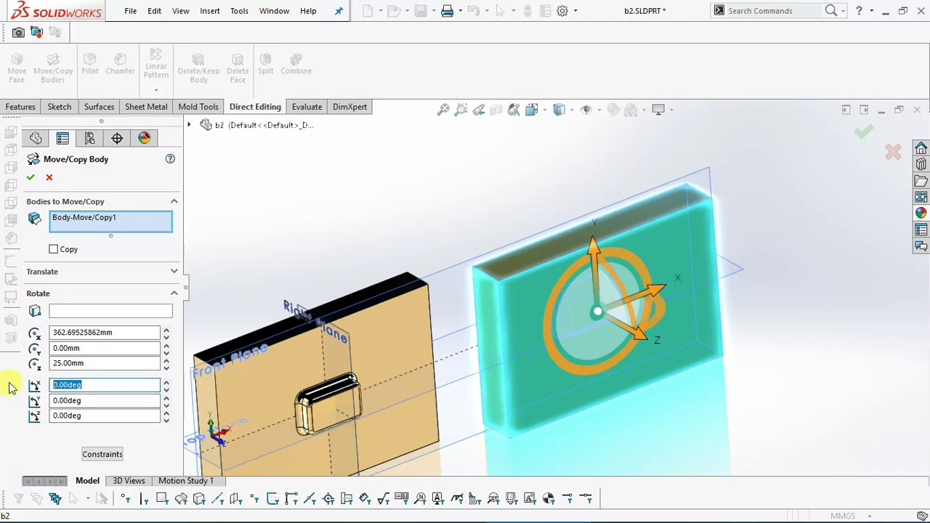
{"action": "key", "text": "Tab"}
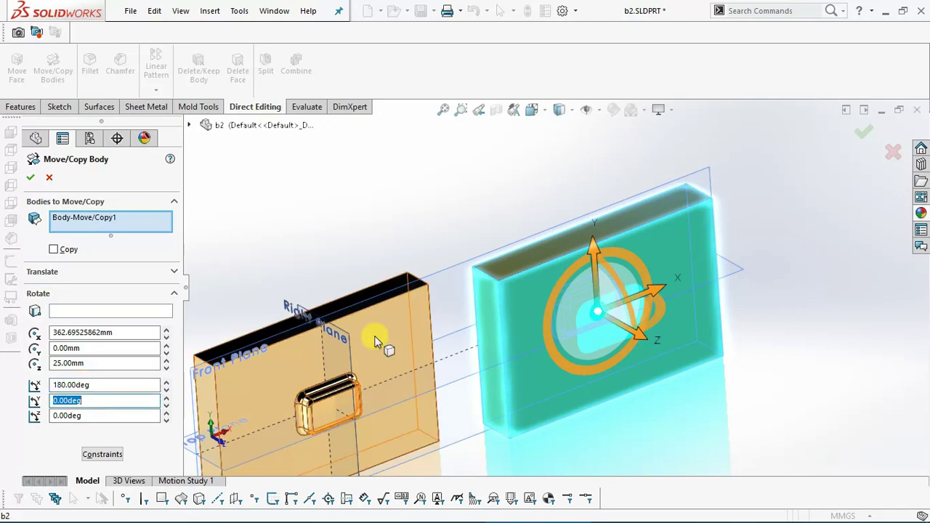
{"action": "left_click", "coordinate": [29, 180]}
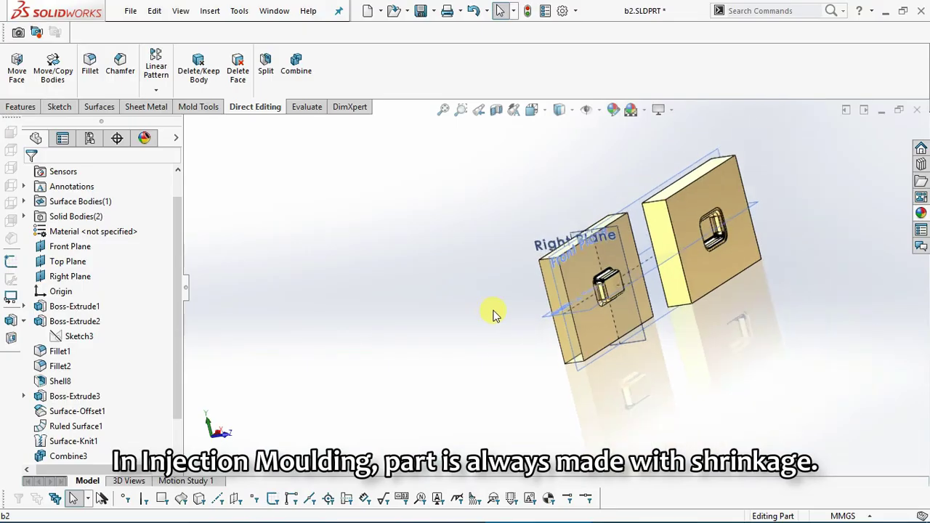
{"action": "mouse_move", "coordinate": [492, 312]}
{"action": "middle_mouse_down"}
{"action": "mouse_move", "coordinate": [570, 207]}
{"action": "mouse_move", "coordinate": [565, 305]}
{"action": "middle_mouse_up"}
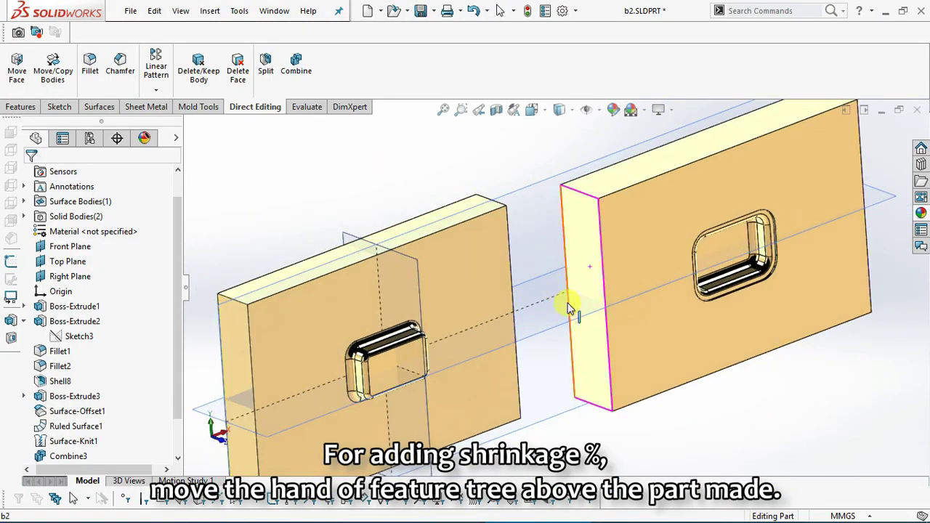
Move the rollback bar past Boss-Extrude3 to just below Shell8, leaving only the gold tray
{"action": "scroll", "coordinate": [142, 439], "scroll_direction": "down", "scroll_amount": 1}
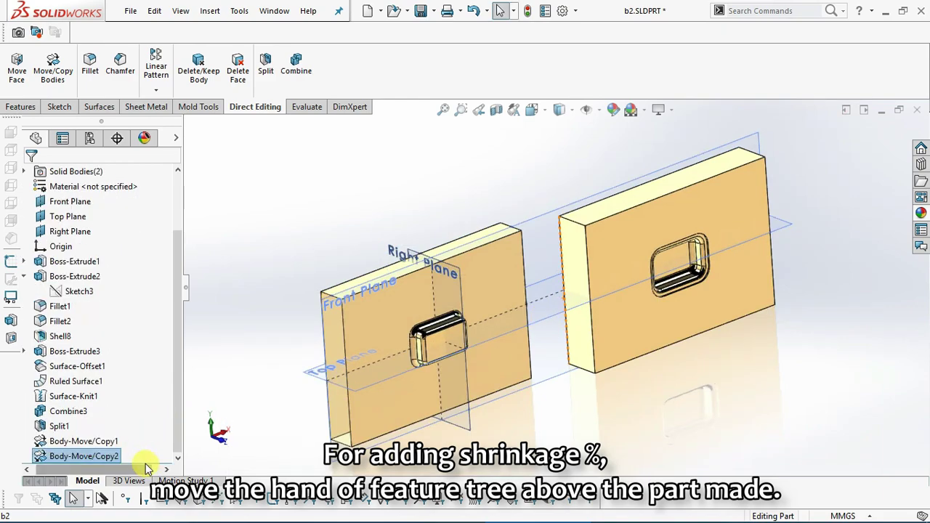
{"action": "left_click_drag", "start_coordinate": [145, 468], "coordinate": [151, 373]}
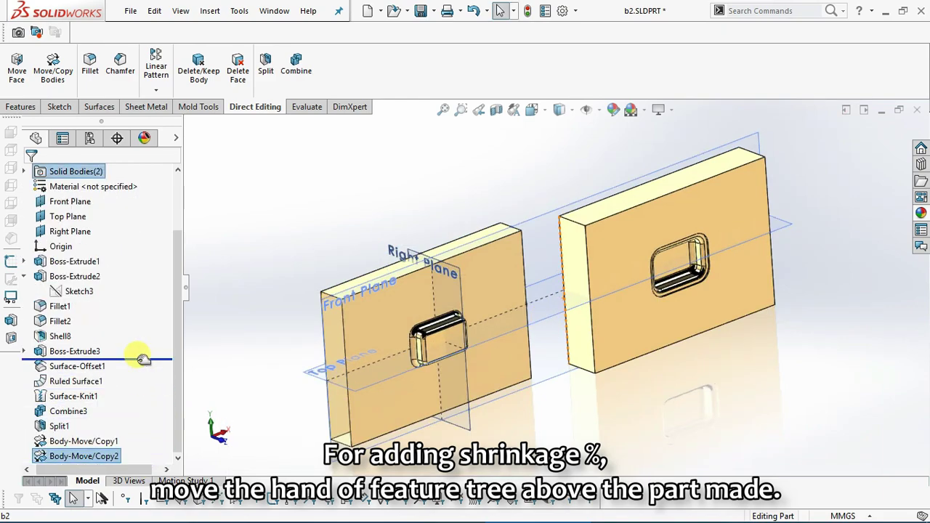
{"action": "left_click_drag", "start_coordinate": [135, 360], "coordinate": [136, 360]}
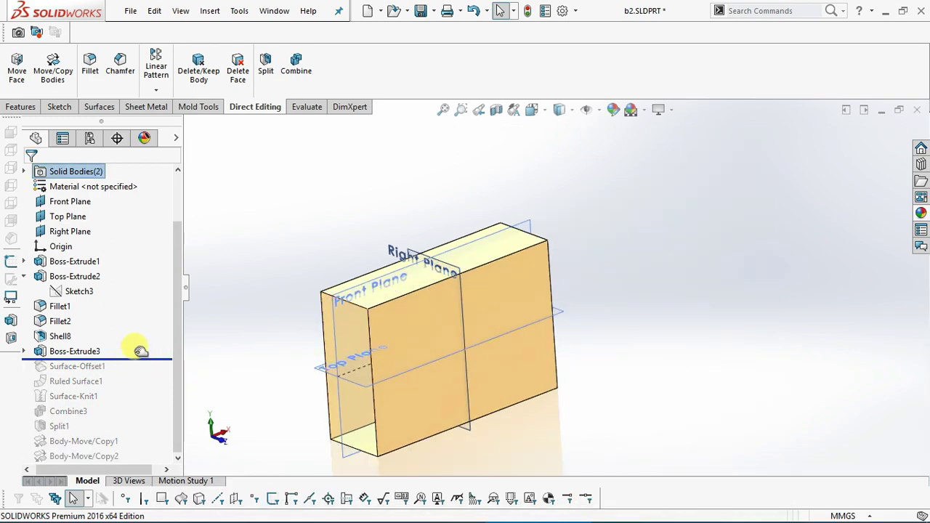
{"action": "left_click_drag", "start_coordinate": [136, 347], "coordinate": [136, 345]}
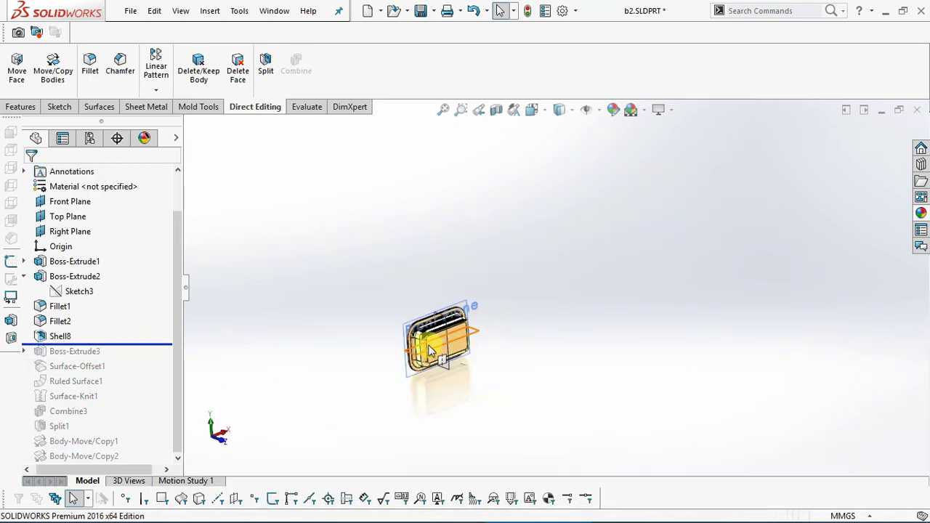
{"action": "scroll", "coordinate": [440, 331], "scroll_direction": "down", "scroll_amount": 3}
{"action": "mouse_move", "coordinate": [446, 326]}
{"action": "middle_mouse_down"}
{"action": "mouse_move", "coordinate": [582, 281]}
{"action": "mouse_move", "coordinate": [461, 291]}
{"action": "mouse_move", "coordinate": [471, 312]}
{"action": "mouse_move", "coordinate": [297, 205]}
{"action": "middle_mouse_up"}
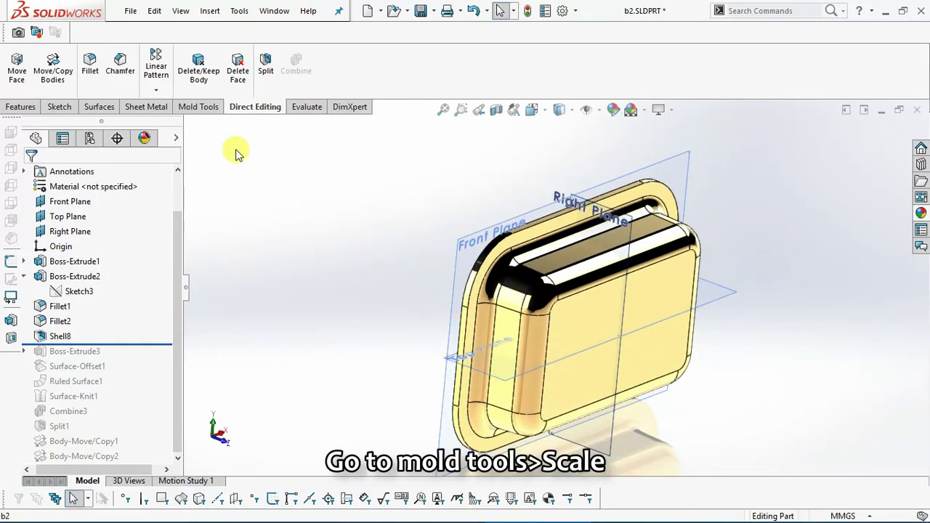
Scale the tray body uniformly by 1.02 about its centroid with Mold Tools Scale
{"action": "left_click", "coordinate": [202, 107]}
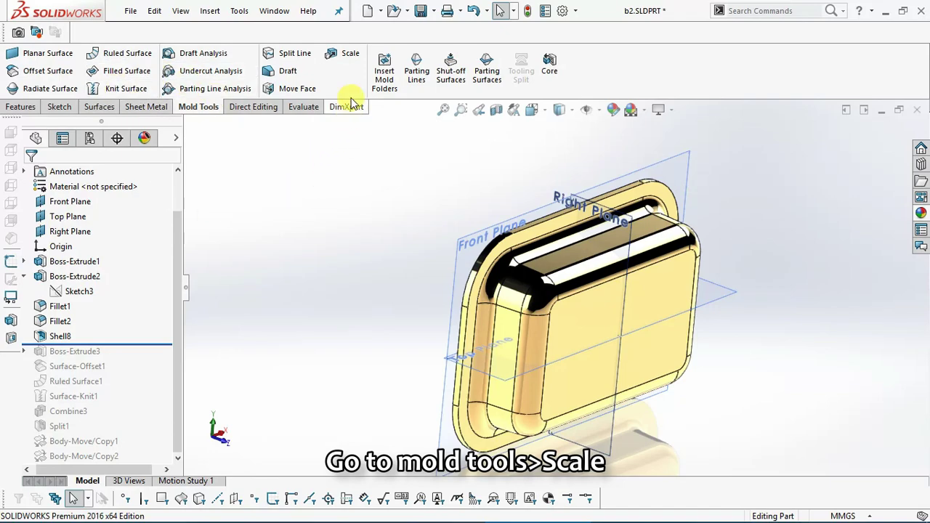
{"action": "left_click", "coordinate": [351, 58]}
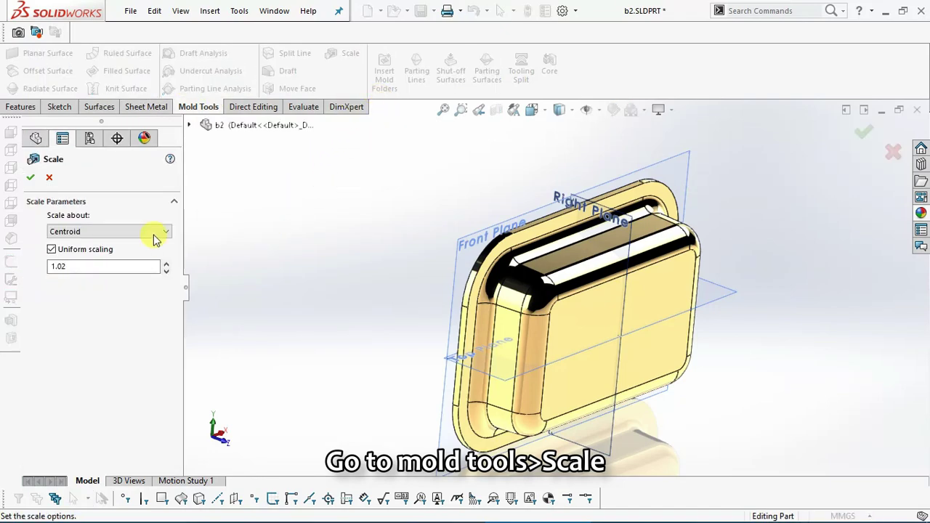
{"action": "left_click", "coordinate": [92, 231]}
{"action": "left_click", "coordinate": [80, 241]}
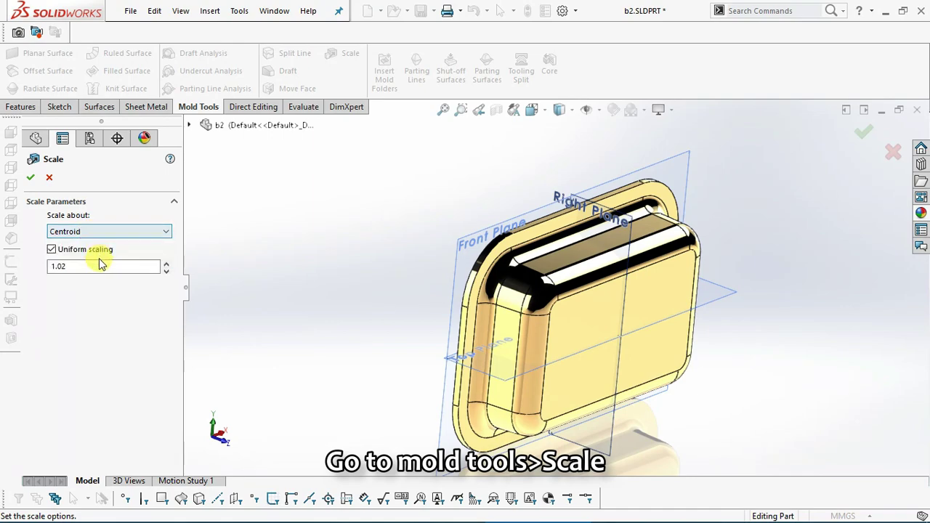
{"action": "left_click", "coordinate": [527, 270]}
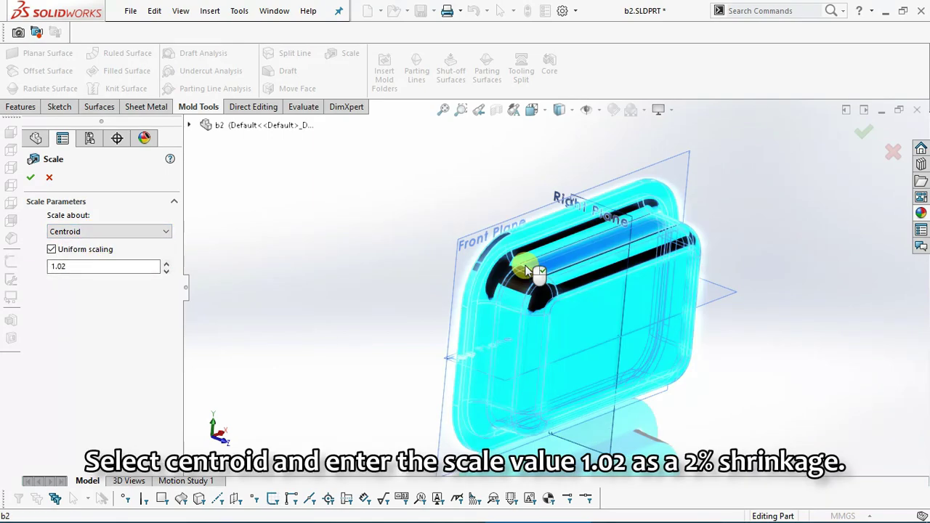
{"action": "left_click", "coordinate": [32, 180]}
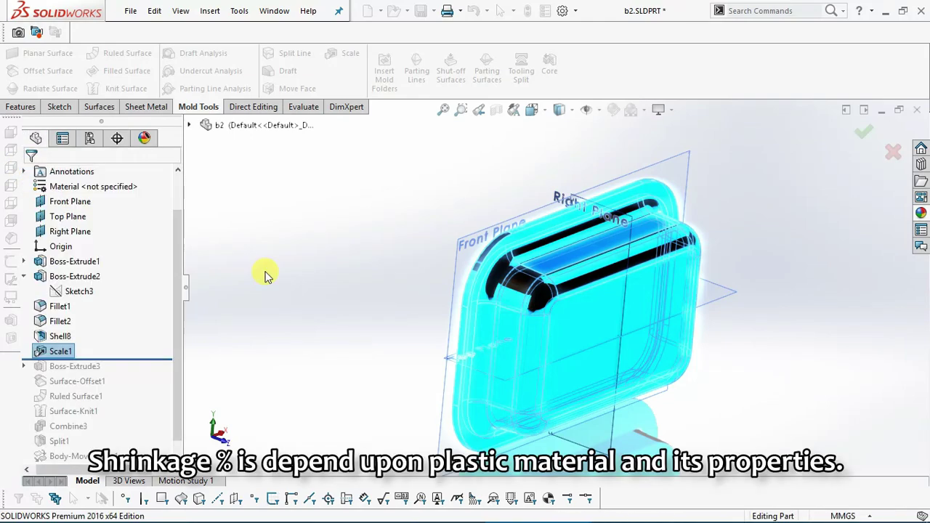
{"action": "scroll", "coordinate": [436, 283], "scroll_direction": "up", "scroll_amount": 2}
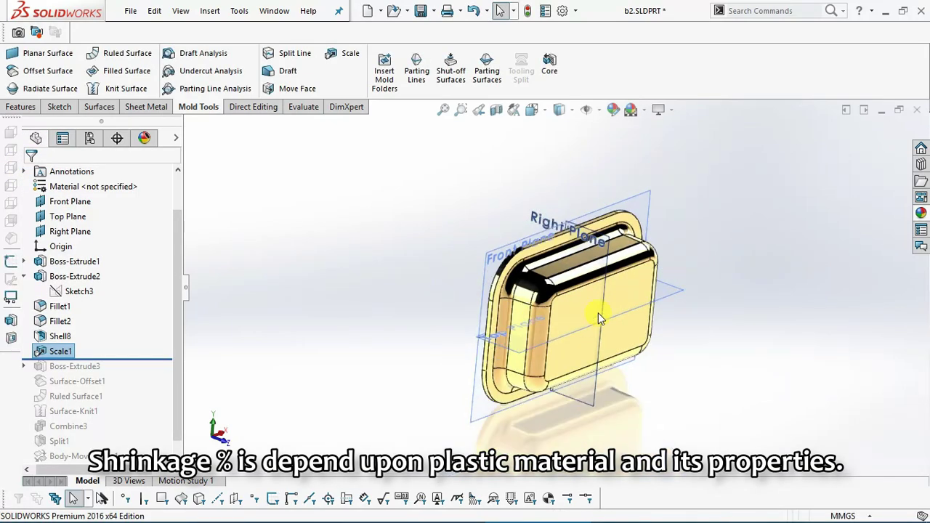
{"action": "mouse_move", "coordinate": [599, 316]}
{"action": "middle_mouse_down"}
{"action": "mouse_move", "coordinate": [554, 309]}
{"action": "mouse_move", "coordinate": [602, 353]}
{"action": "mouse_move", "coordinate": [564, 357]}
{"action": "mouse_move", "coordinate": [550, 338]}
{"action": "middle_mouse_up"}
Open the Measure tool from the Evaluate tab
{"action": "left_click", "coordinate": [304, 106]}
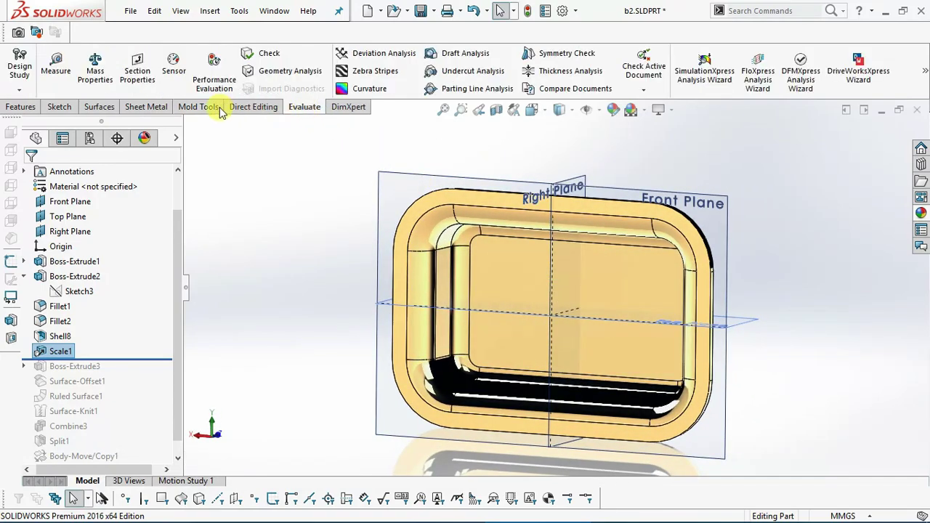
{"action": "left_click", "coordinate": [55, 69]}
{"action": "scroll", "coordinate": [518, 216], "scroll_direction": "down", "scroll_amount": 3}
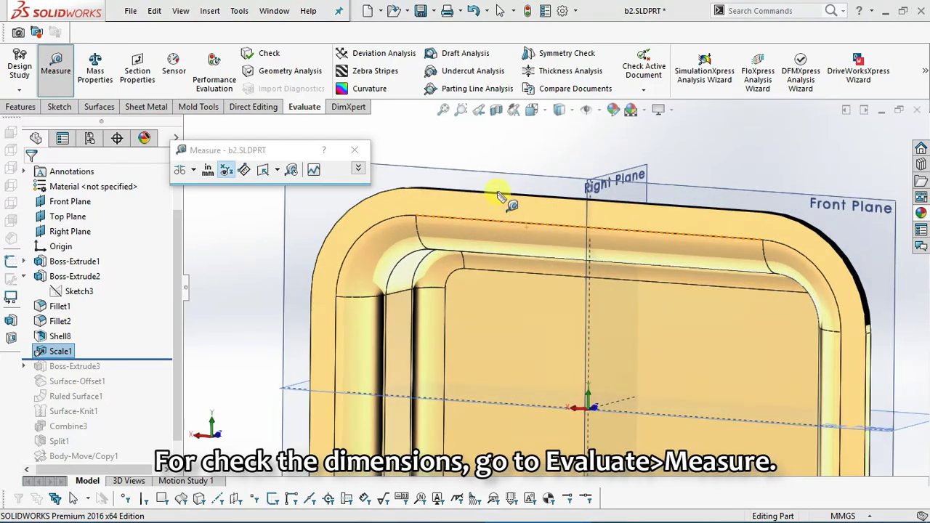
Measure between the tray's top and bottom edges, reading 67.32 mm, then close Measure
{"action": "left_click", "coordinate": [498, 197]}
{"action": "scroll", "coordinate": [571, 405], "scroll_direction": "up", "scroll_amount": 3}
{"action": "scroll", "coordinate": [546, 436], "scroll_direction": "down", "scroll_amount": 3}
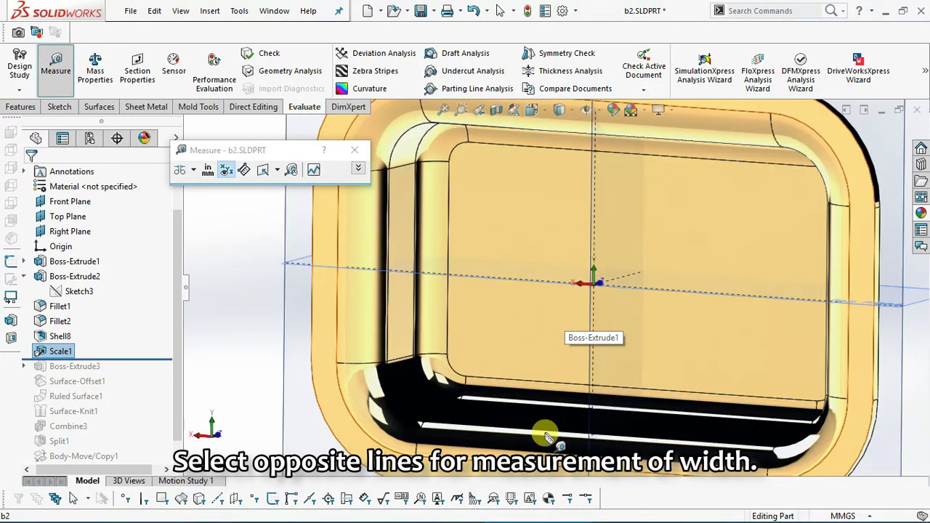
{"action": "middle_click_drag", "start_coordinate": [547, 436], "coordinate": [554, 364]}
{"action": "left_click", "coordinate": [528, 362]}
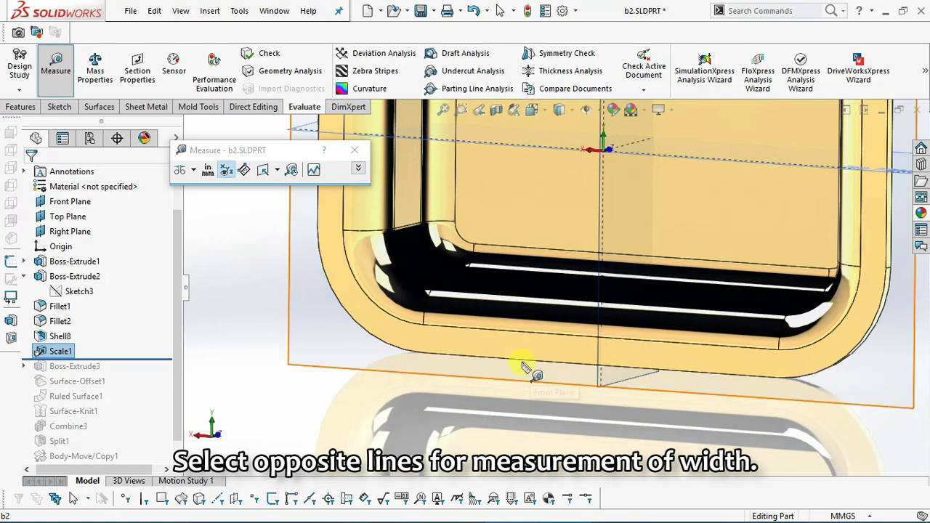
{"action": "left_click", "coordinate": [525, 367]}
{"action": "scroll", "coordinate": [542, 369], "scroll_direction": "up", "scroll_amount": 3}
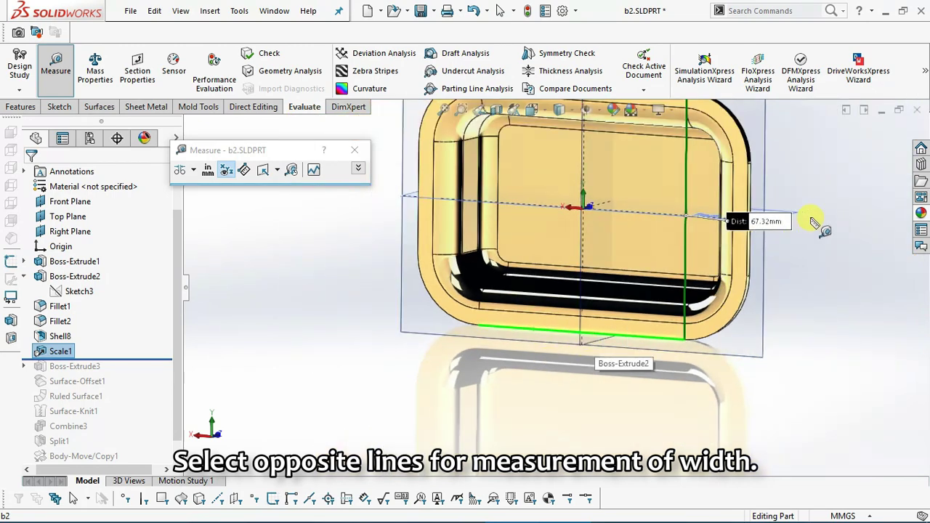
{"action": "scroll", "coordinate": [814, 221], "scroll_direction": "down", "scroll_amount": 3}
{"action": "scroll", "coordinate": [654, 305], "scroll_direction": "up", "scroll_amount": 2}
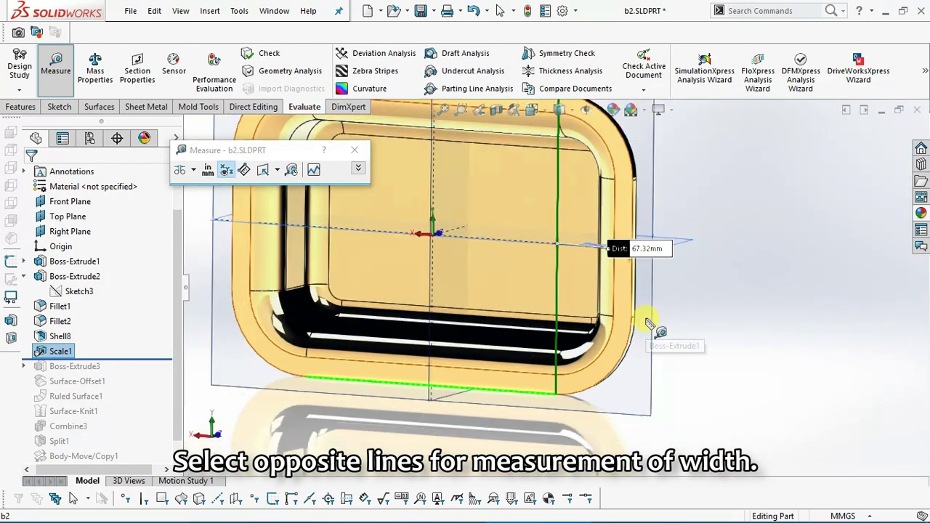
{"action": "mouse_move", "coordinate": [557, 280]}
{"action": "middle_mouse_down"}
{"action": "mouse_move", "coordinate": [519, 266]}
{"action": "mouse_move", "coordinate": [505, 271]}
{"action": "mouse_move", "coordinate": [525, 298]}
{"action": "mouse_move", "coordinate": [544, 295]}
{"action": "mouse_move", "coordinate": [519, 290]}
{"action": "middle_mouse_up"}
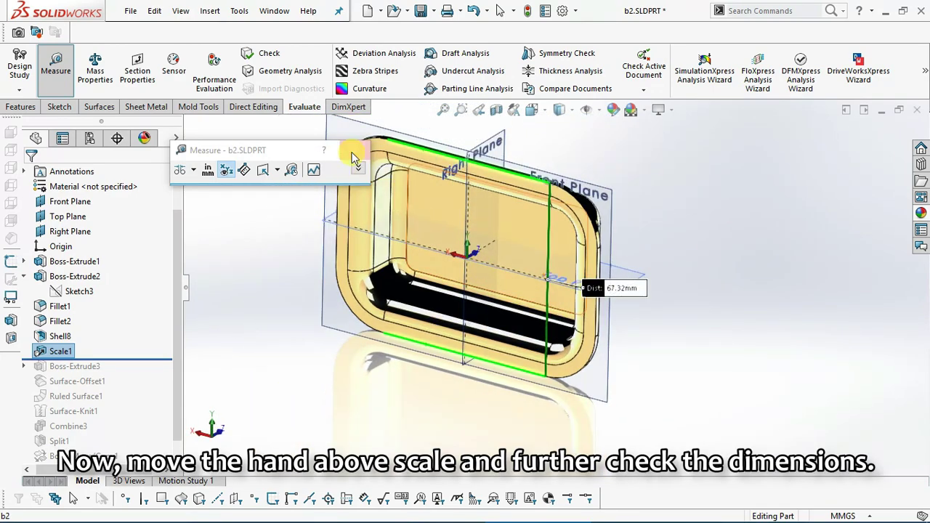
{"action": "left_click", "coordinate": [353, 153]}
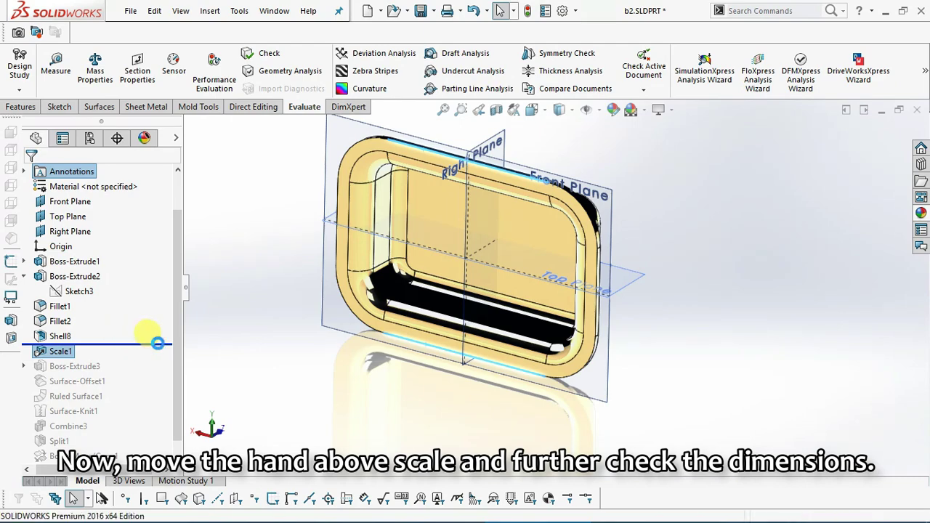
Measure across the tray's opposite edges, reading 66 mm on the unscaled tray
{"action": "left_click", "coordinate": [65, 72]}
{"action": "scroll", "coordinate": [536, 185], "scroll_direction": "down", "scroll_amount": 5}
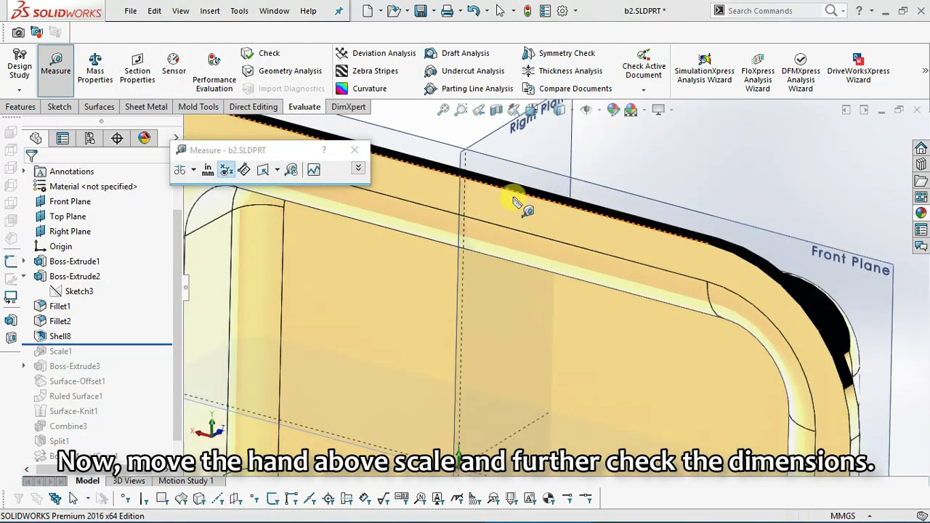
{"action": "left_click", "coordinate": [512, 195]}
{"action": "scroll", "coordinate": [519, 213], "scroll_direction": "up", "scroll_amount": 5}
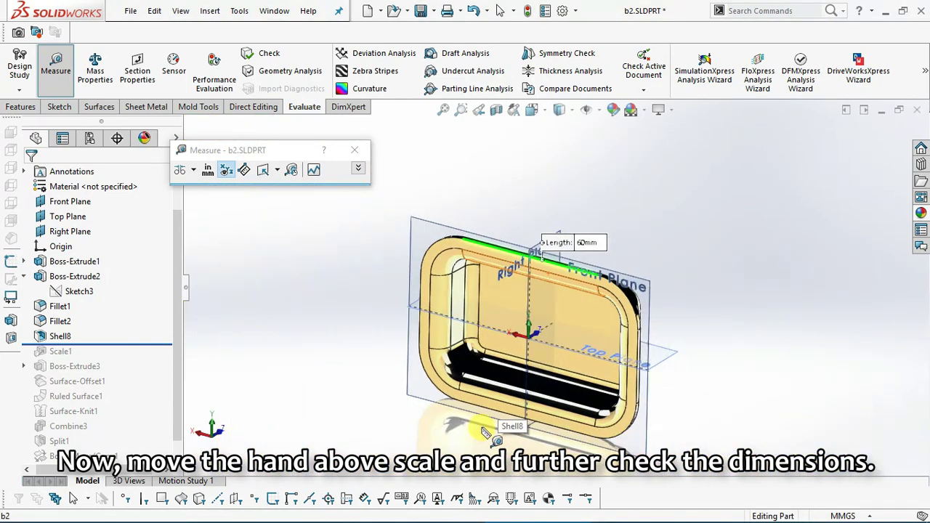
{"action": "scroll", "coordinate": [485, 433], "scroll_direction": "down", "scroll_amount": 3}
{"action": "scroll", "coordinate": [508, 385], "scroll_direction": "down", "scroll_amount": 3}
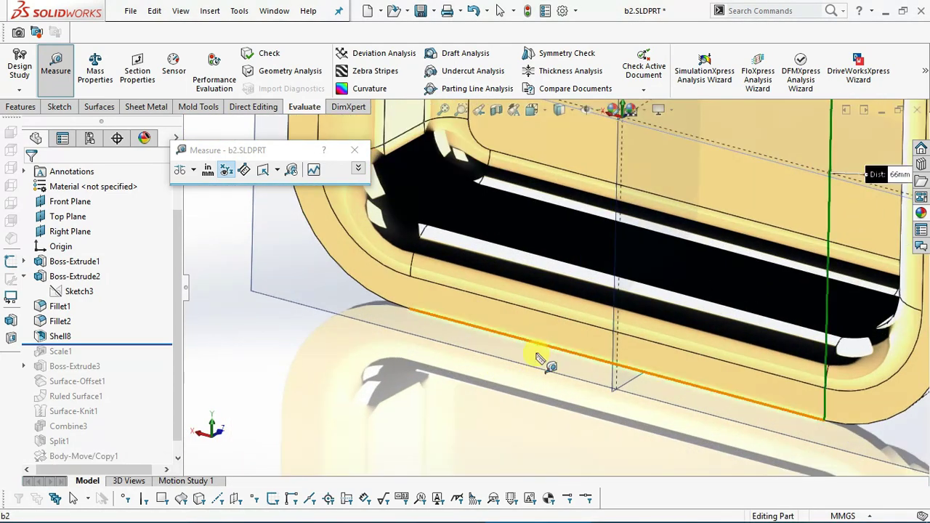
{"action": "left_click", "coordinate": [537, 356]}
Close the Measure tool and zoom back out to the whole part
{"action": "scroll", "coordinate": [557, 373], "scroll_direction": "up", "scroll_amount": 2}
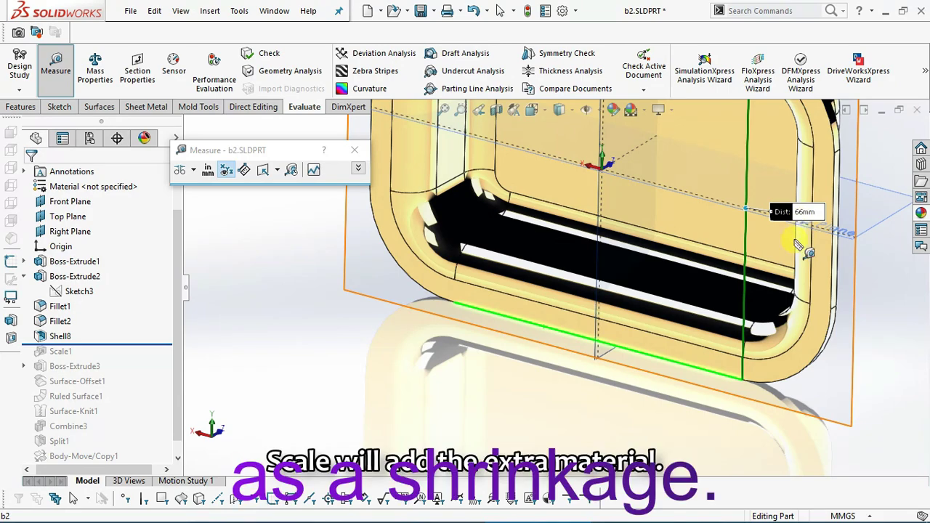
{"action": "scroll", "coordinate": [698, 247], "scroll_direction": "down", "scroll_amount": 2}
{"action": "scroll", "coordinate": [647, 255], "scroll_direction": "down", "scroll_amount": 2}
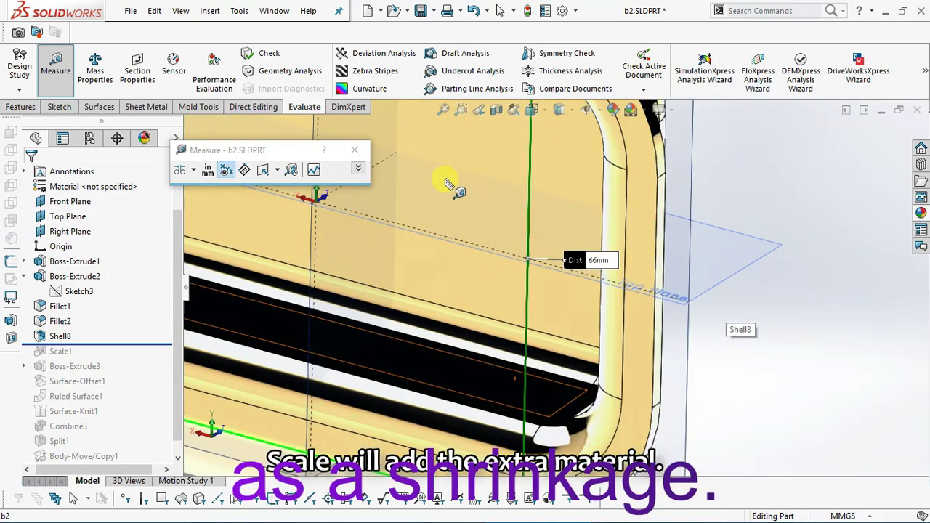
{"action": "left_click", "coordinate": [355, 149]}
{"action": "scroll", "coordinate": [654, 249], "scroll_direction": "up", "scroll_amount": 5}
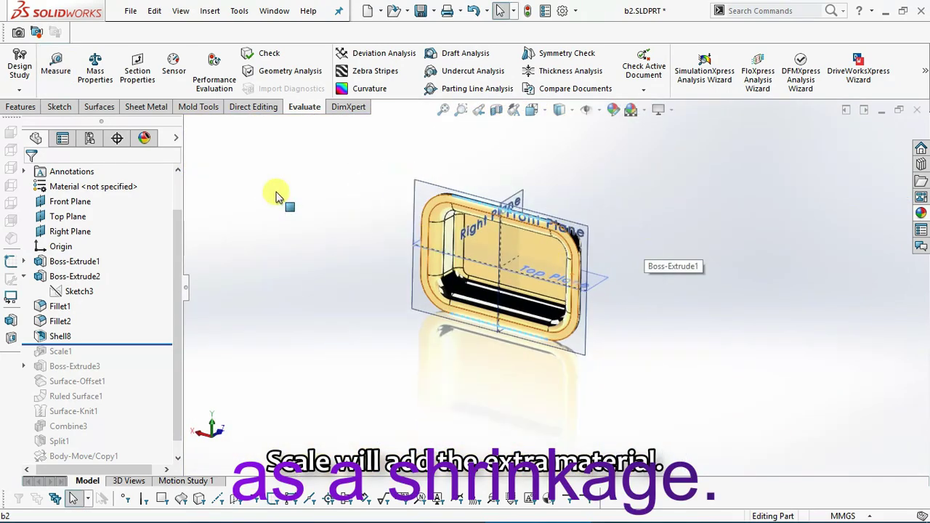
{"action": "mouse_move", "coordinate": [107, 344]}
{"action": "left_mouse_down"}
{"action": "mouse_move", "coordinate": [114, 443]}
{"action": "mouse_move", "coordinate": [109, 338]}
{"action": "left_mouse_up"}
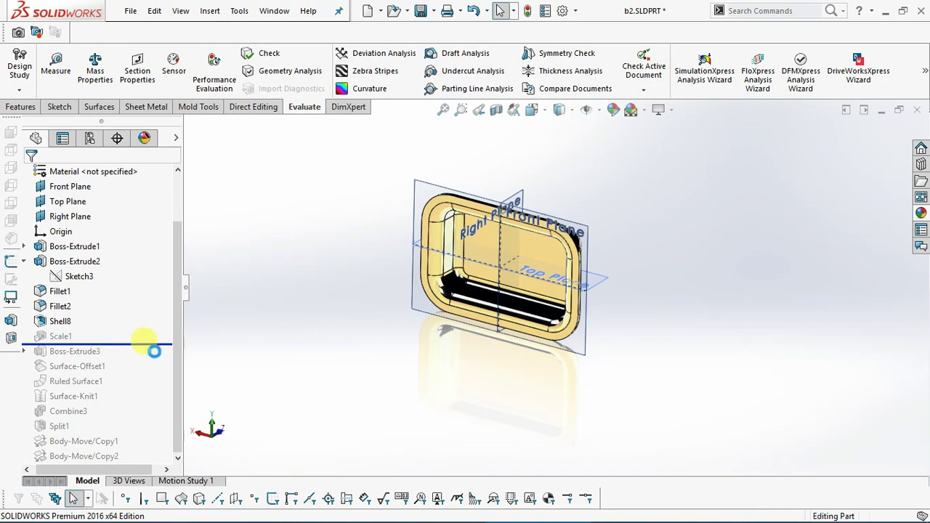
Roll the history forward past Scale1 to show the 1.02-scaled tray, then open the Insert menu
{"action": "mouse_move", "coordinate": [545, 224]}
{"action": "middle_mouse_down"}
{"action": "mouse_move", "coordinate": [453, 279]}
{"action": "mouse_move", "coordinate": [506, 217]}
{"action": "mouse_move", "coordinate": [530, 281]}
{"action": "mouse_move", "coordinate": [560, 239]}
{"action": "middle_mouse_up"}
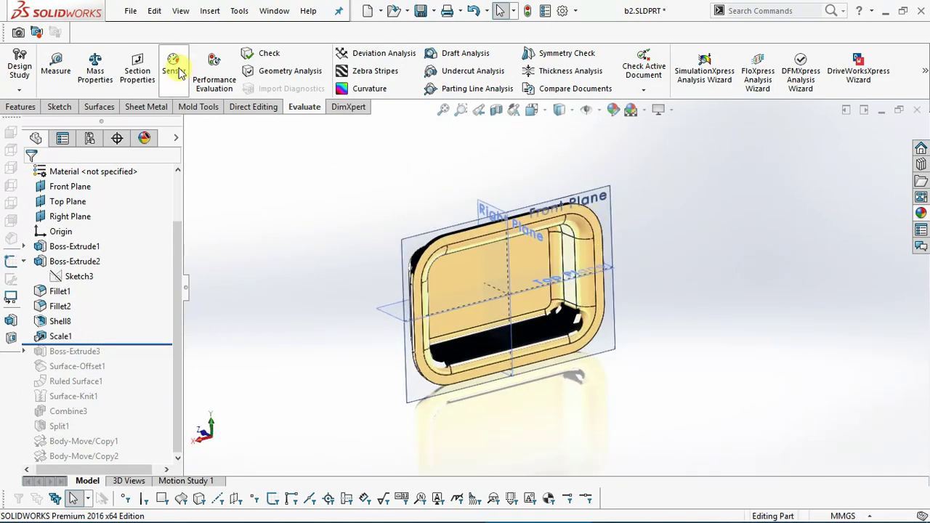
{"action": "left_click", "coordinate": [210, 10]}
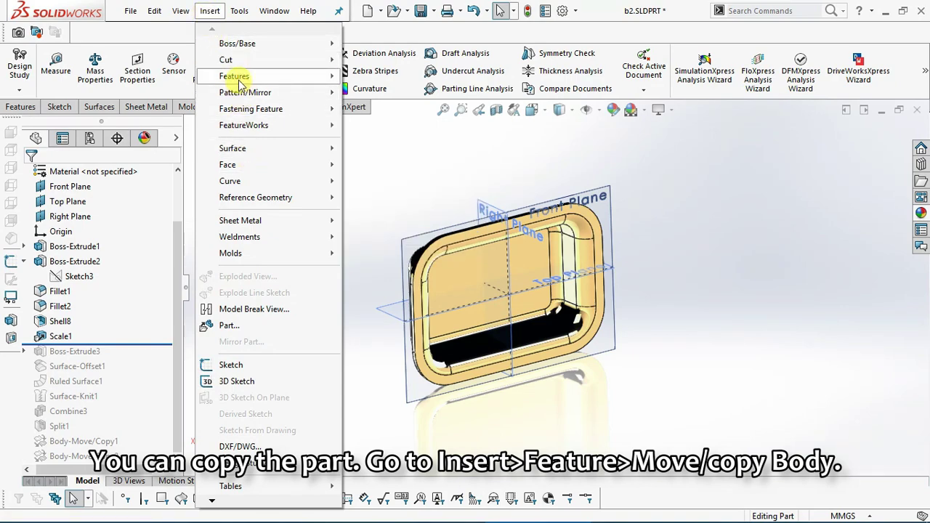
{"action": "mouse_move", "coordinate": [234, 76]}
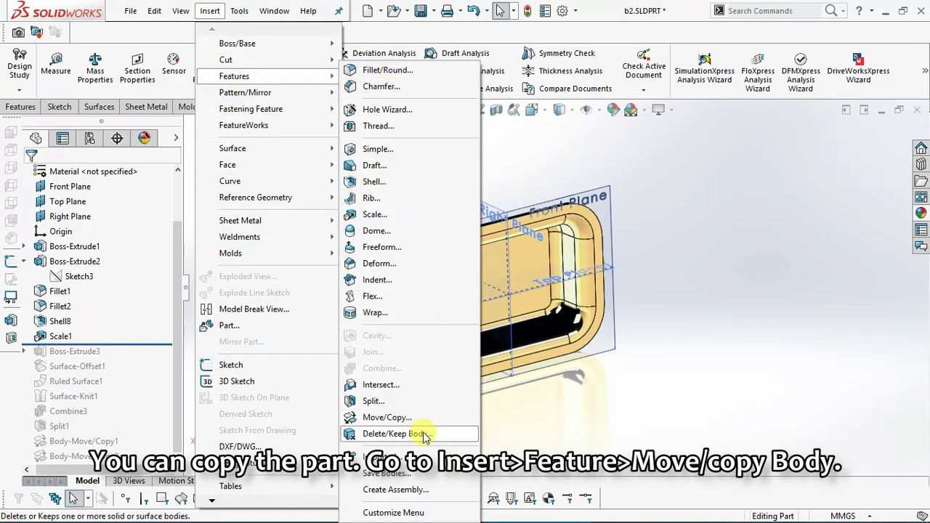
Translate the Scale1 tray body 150 mm along X with Move/Copy, after trying 300 and 200 mm
{"action": "left_click", "coordinate": [413, 417]}
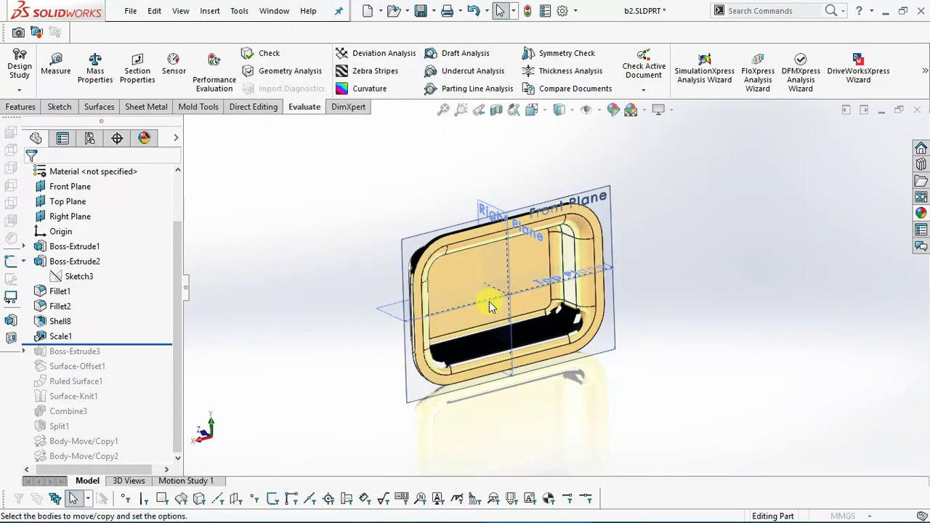
{"action": "left_click", "coordinate": [476, 280]}
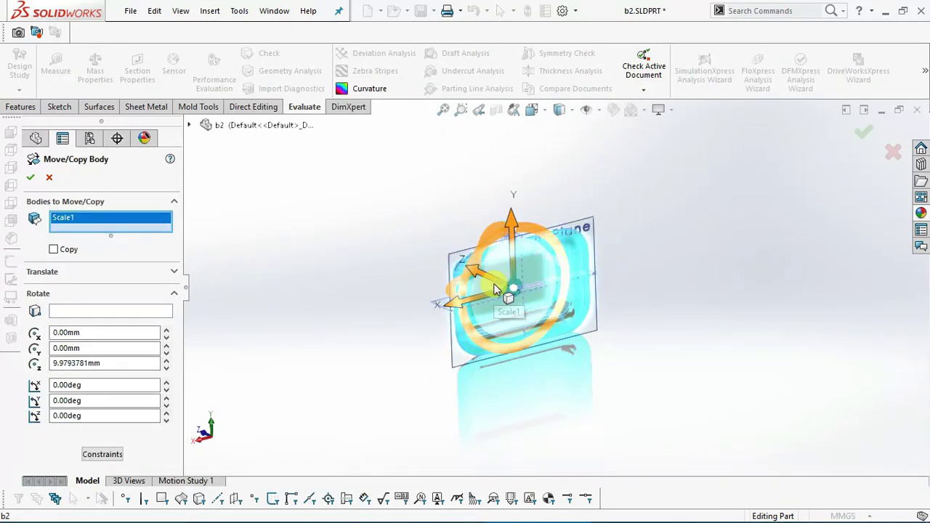
{"action": "left_click_drag", "start_coordinate": [494, 289], "coordinate": [473, 306]}
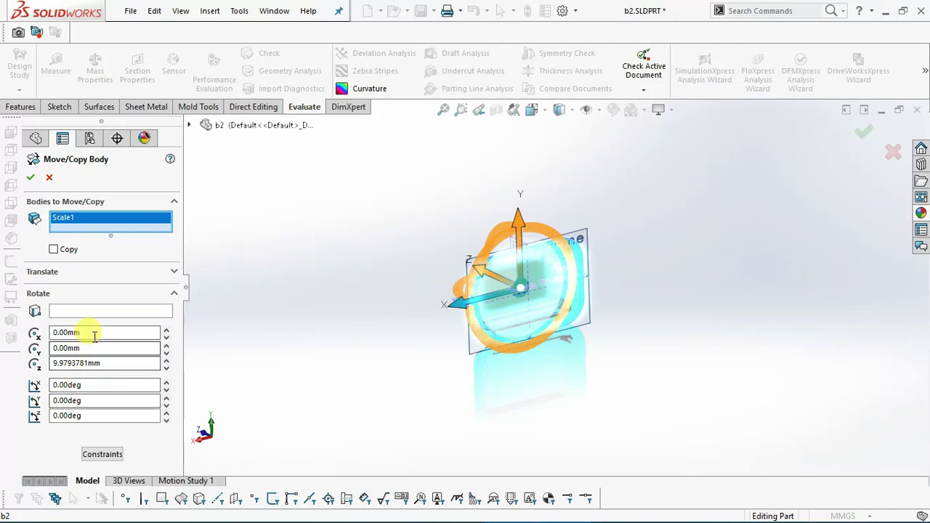
{"action": "left_click", "coordinate": [66, 278]}
{"action": "type", "text": "300"}
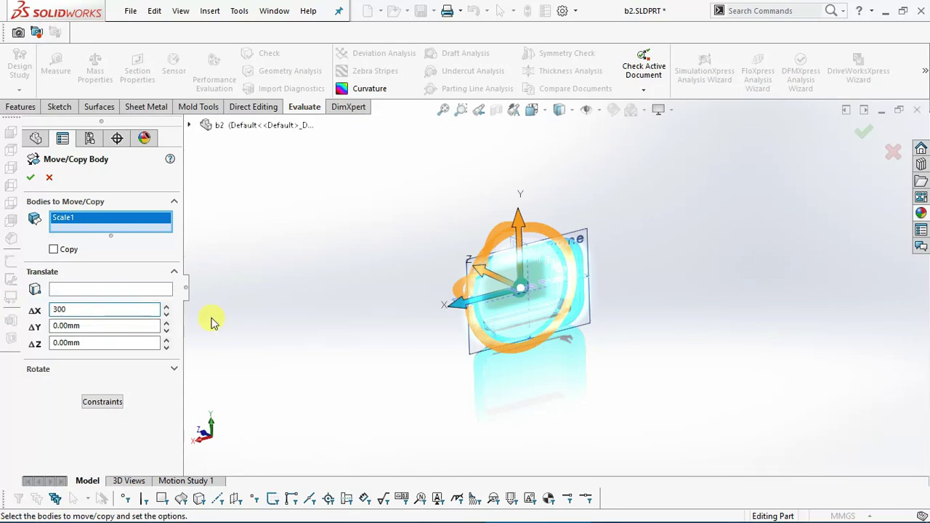
{"action": "type", "text": "200"}
{"action": "key", "text": "Return"}
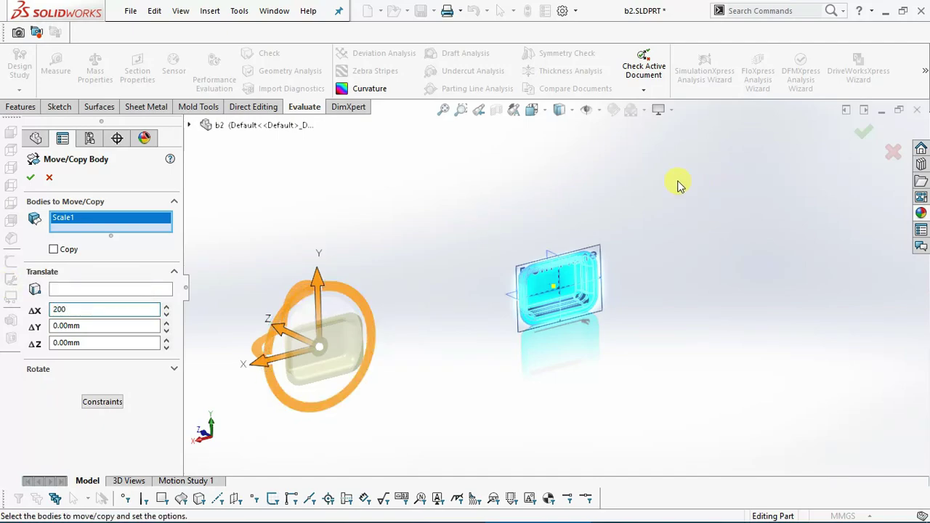
{"action": "type", "text": "150"}
{"action": "key", "text": "Return"}
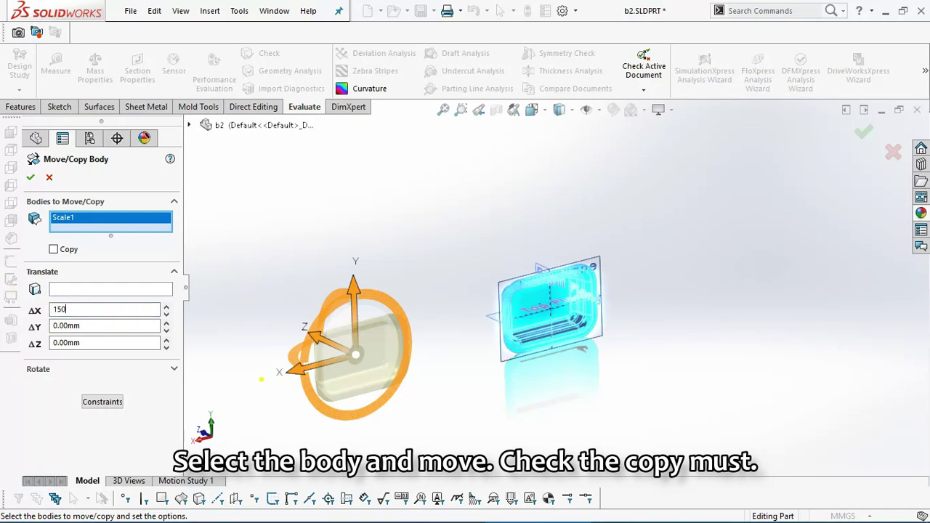
{"action": "key", "text": "Return"}
{"action": "scroll", "coordinate": [494, 232], "scroll_direction": "down", "scroll_amount": 1}
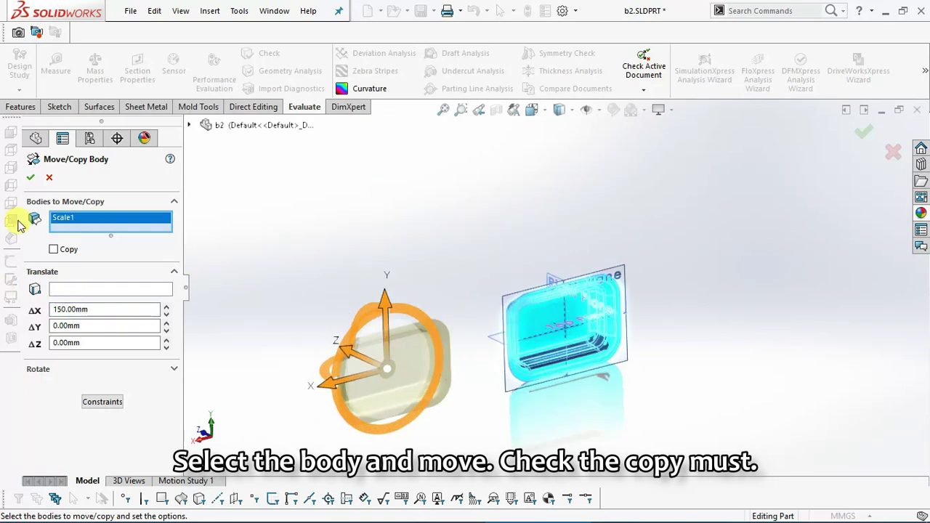
{"action": "left_click", "coordinate": [30, 179]}
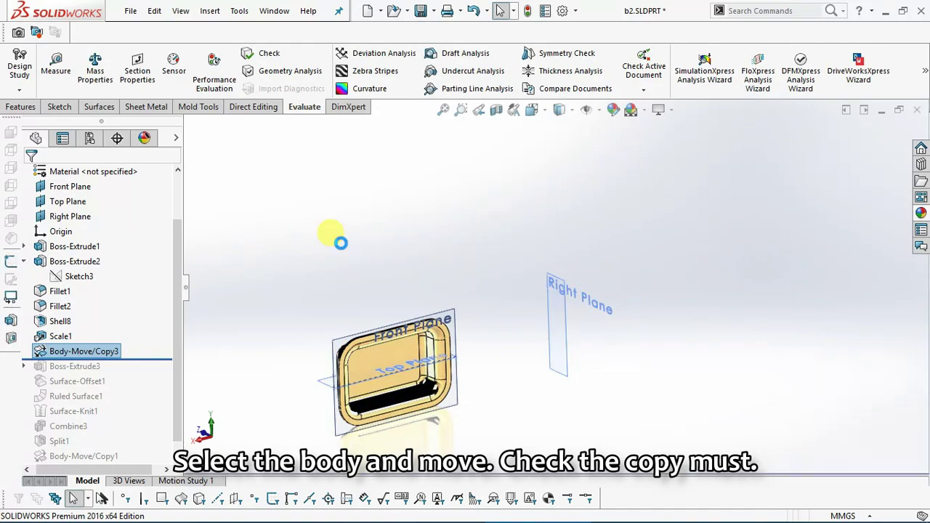
Edit Body-Move/Copy3 to make one copy of the tray instead of moving it
{"action": "right_click", "coordinate": [96, 354]}
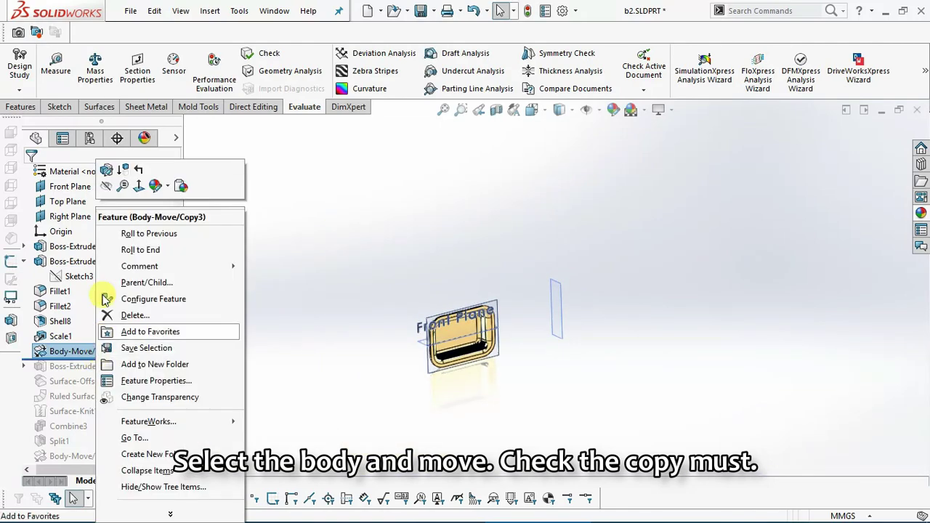
{"action": "left_click", "coordinate": [106, 172]}
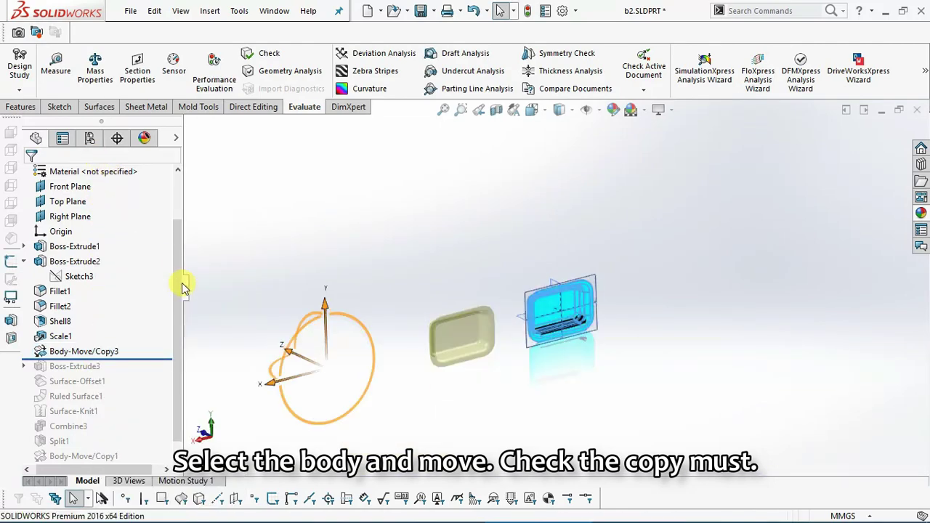
{"action": "left_click", "coordinate": [53, 250]}
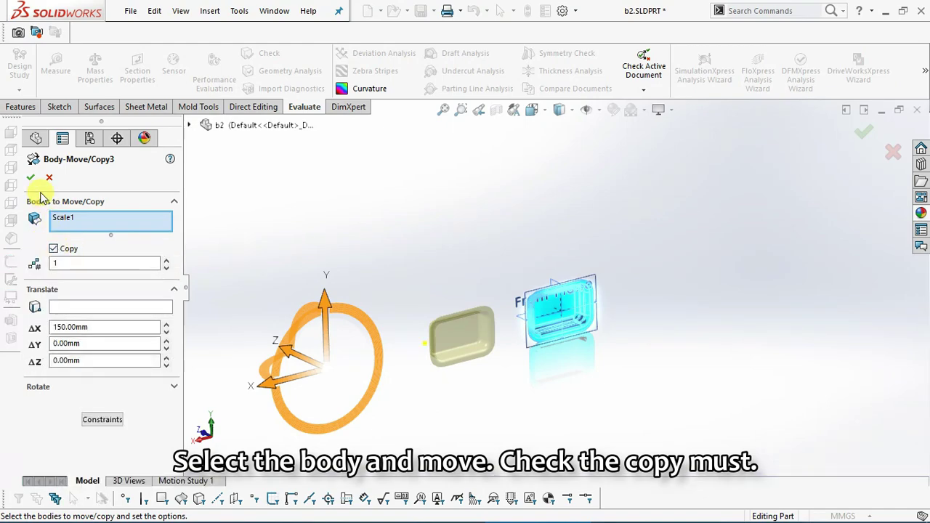
{"action": "left_click", "coordinate": [32, 178]}
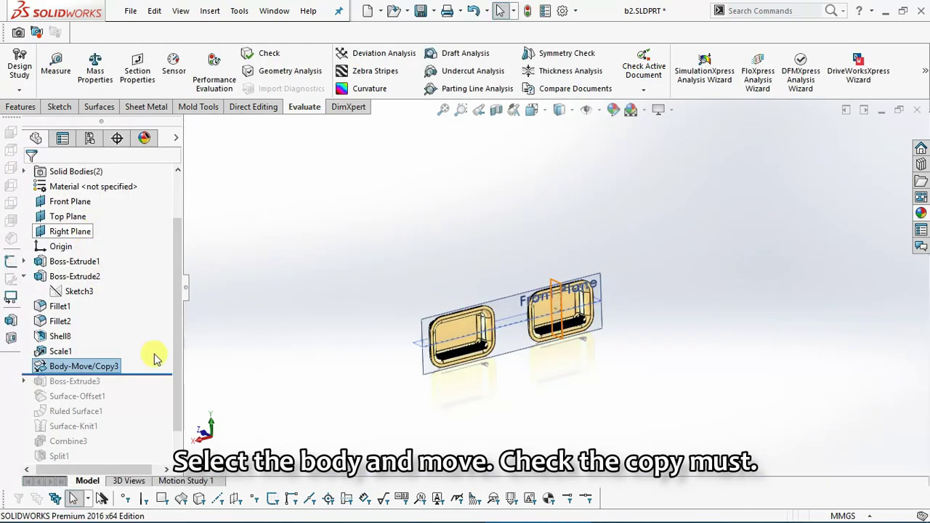
{"action": "left_click_drag", "start_coordinate": [149, 374], "coordinate": [117, 459]}
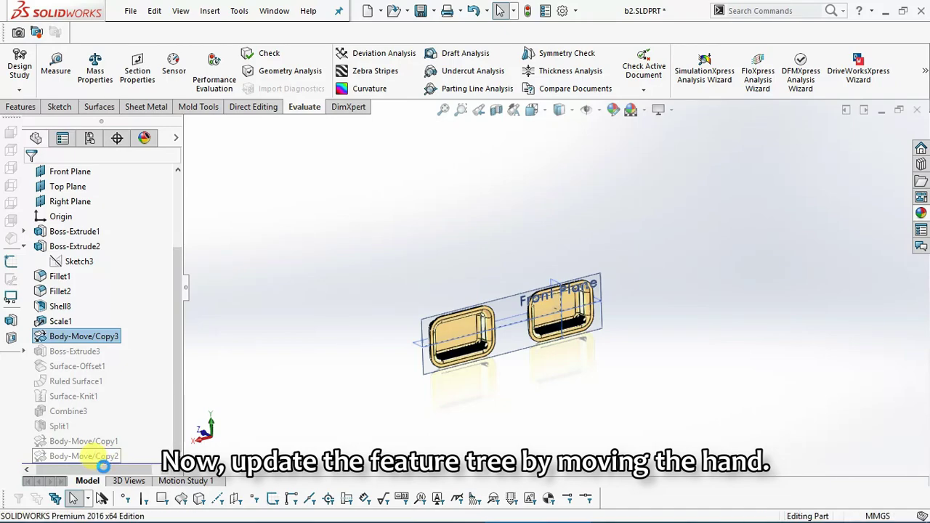
Roll the history to the end so both die halves rebuild, and orbit to inspect them
{"action": "left_click_drag", "start_coordinate": [104, 466], "coordinate": [104, 469]}
{"action": "scroll", "coordinate": [492, 351], "scroll_direction": "down", "scroll_amount": 4}
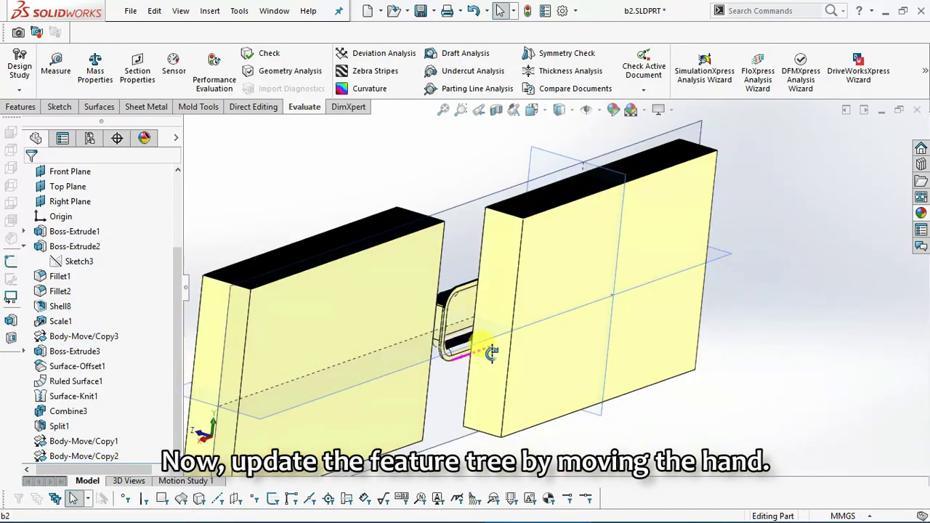
{"action": "mouse_move", "coordinate": [492, 351]}
{"action": "middle_mouse_down"}
{"action": "mouse_move", "coordinate": [561, 332]}
{"action": "mouse_move", "coordinate": [623, 364]}
{"action": "mouse_move", "coordinate": [664, 411]}
{"action": "mouse_move", "coordinate": [656, 438]}
{"action": "mouse_move", "coordinate": [615, 461]}
{"action": "mouse_move", "coordinate": [618, 473]}
{"action": "mouse_move", "coordinate": [650, 431]}
{"action": "mouse_move", "coordinate": [618, 451]}
{"action": "middle_mouse_up"}
{"action": "scroll", "coordinate": [630, 457], "scroll_direction": "up", "scroll_amount": 4}
{"action": "scroll", "coordinate": [518, 292], "scroll_direction": "down", "scroll_amount": 4}
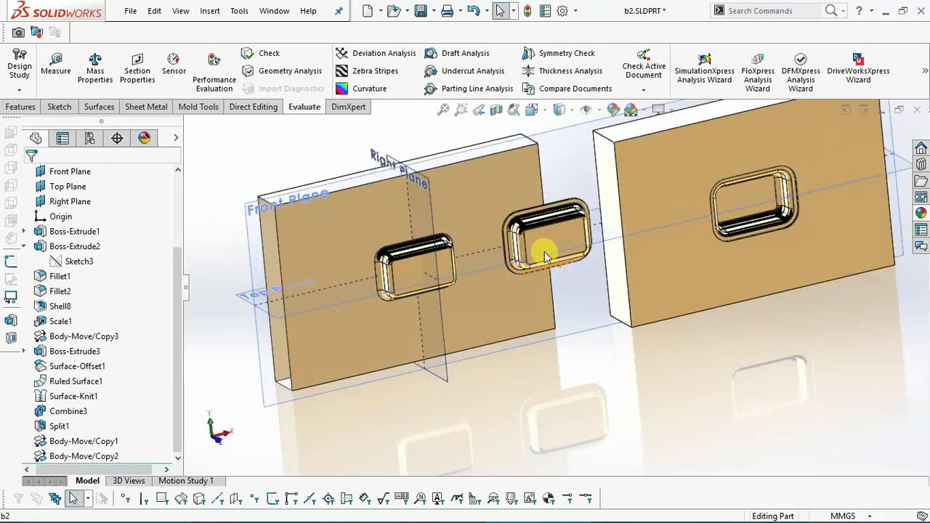
Reopen Body-Move/Copy3 for editing from the copied tray between the die halves
{"action": "left_click", "coordinate": [517, 249]}
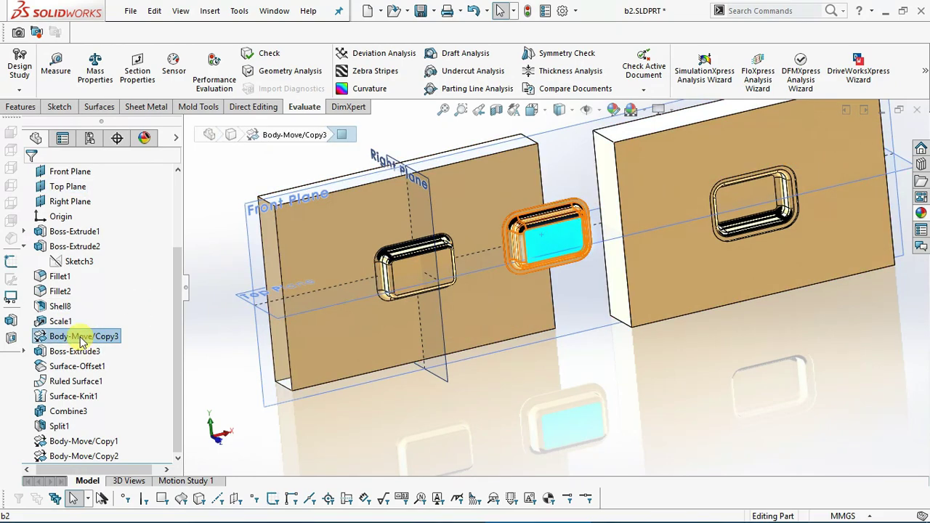
{"action": "right_click", "coordinate": [80, 339]}
{"action": "left_click", "coordinate": [93, 187]}
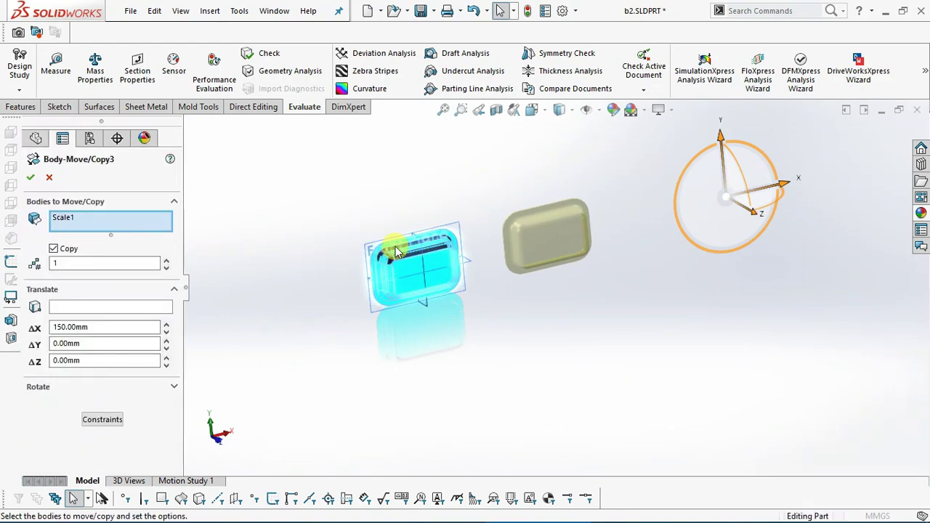
Change the copied tray's X offset to -300 mm so it sits beside the mold
{"action": "scroll", "coordinate": [508, 240], "scroll_direction": "up", "scroll_amount": 1}
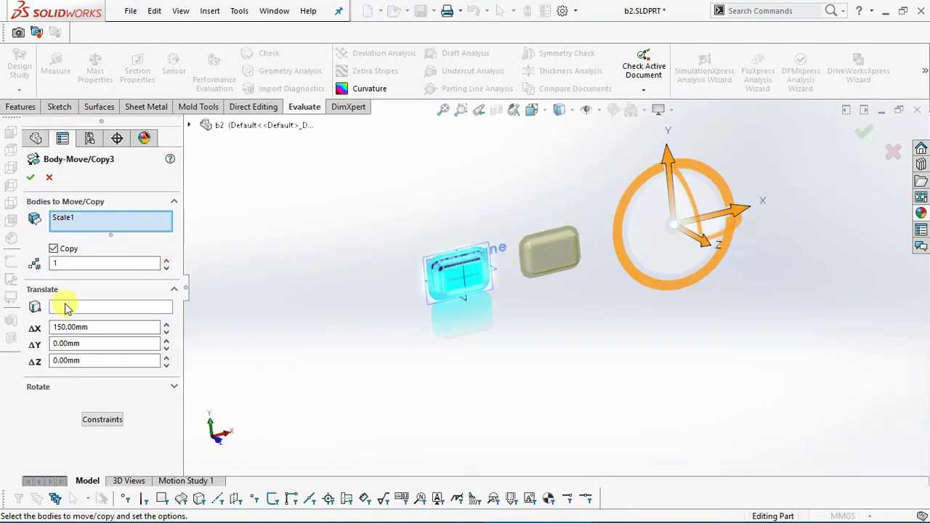
{"action": "double_click", "coordinate": [86, 328]}
{"action": "type", "text": "-"}
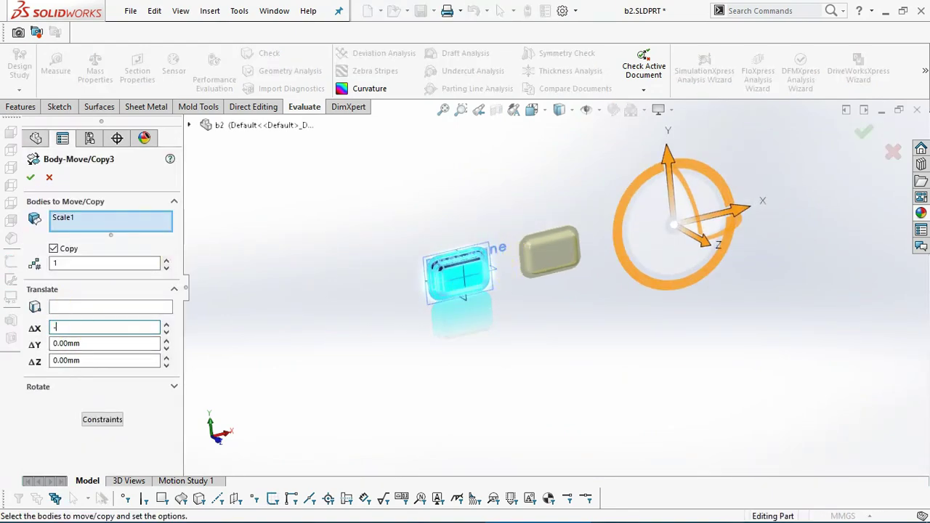
{"action": "type", "text": "300"}
{"action": "key", "text": "Tab"}
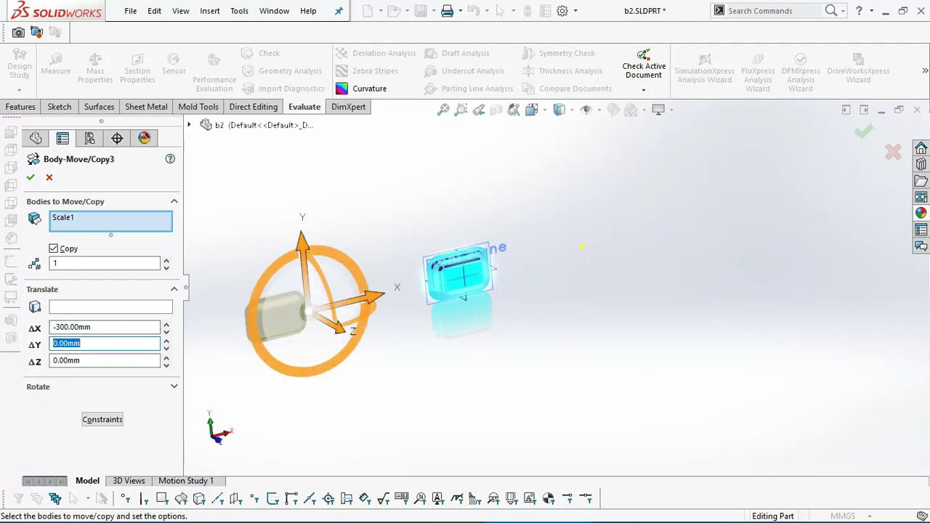
{"action": "left_click", "coordinate": [31, 178]}
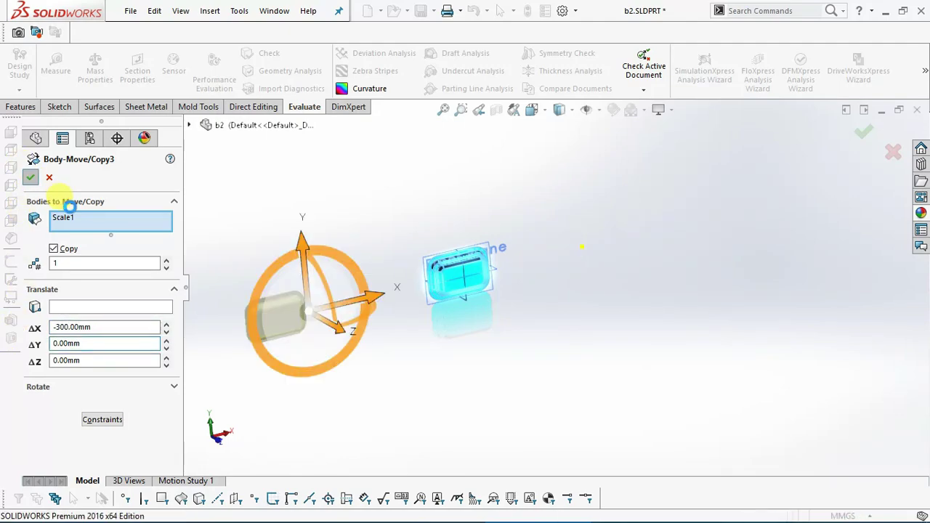
{"action": "mouse_move", "coordinate": [357, 307]}
{"action": "middle_mouse_down"}
{"action": "mouse_move", "coordinate": [428, 215]}
{"action": "mouse_move", "coordinate": [426, 255]}
{"action": "middle_mouse_up"}
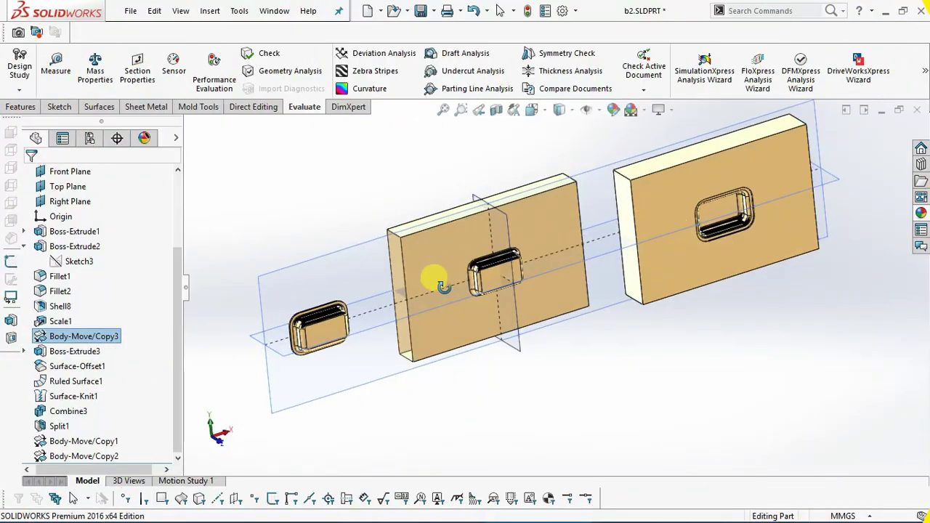